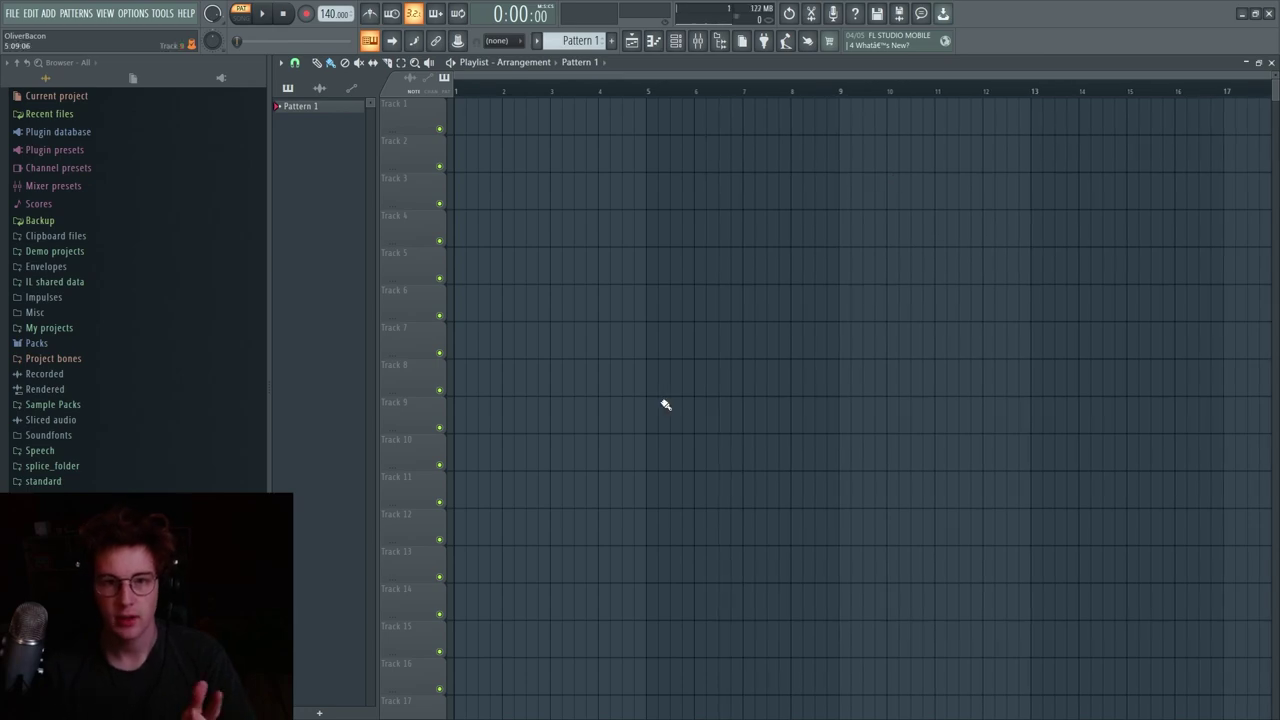
- Bring up the mixer and channel rack, and add a Serum synth as a new channel
click(697, 40)
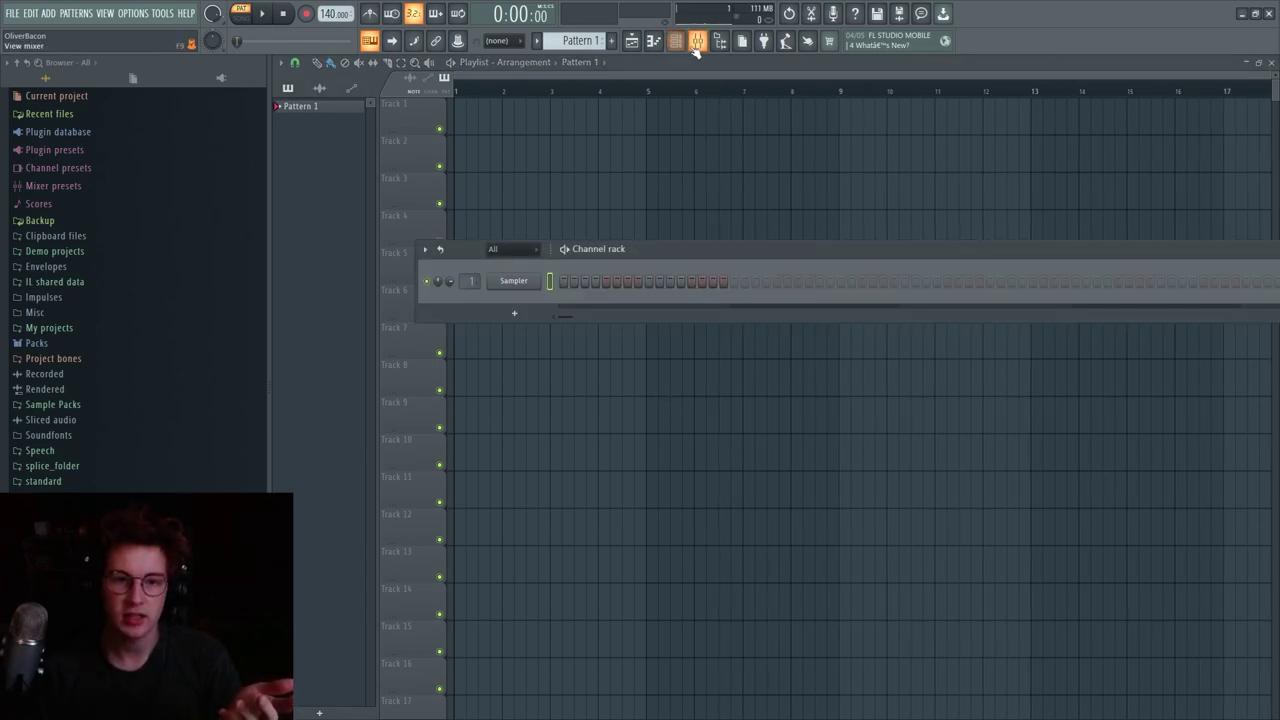
click(675, 40)
click(535, 300)
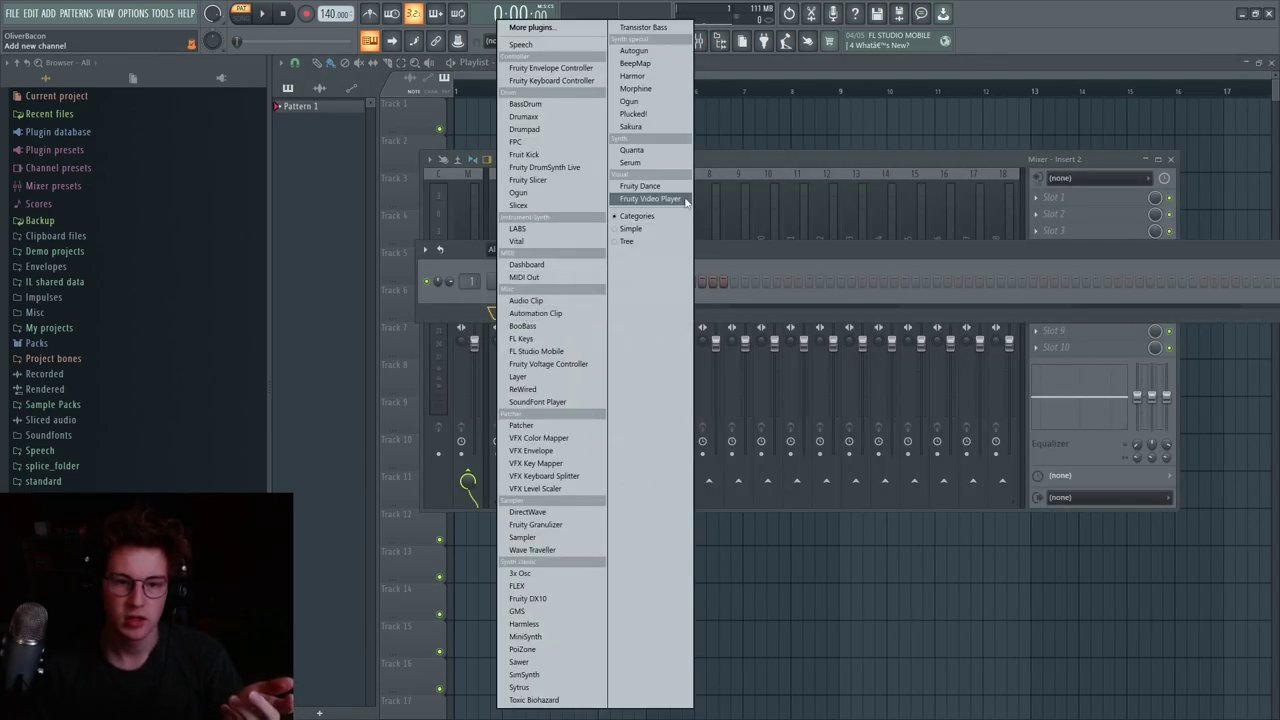
click(682, 162)
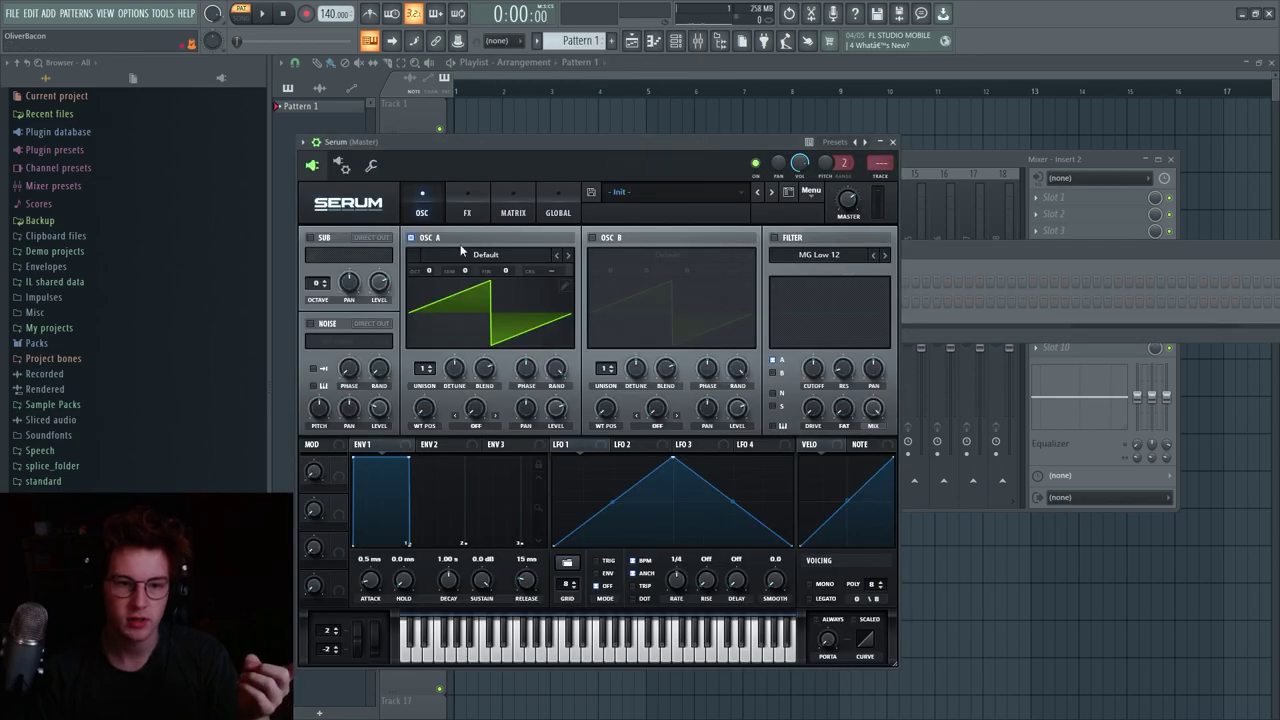
- Load the Basic Shapes wavetable from the Analog category into Serum's oscillator A
click(568, 256)
click(486, 255)
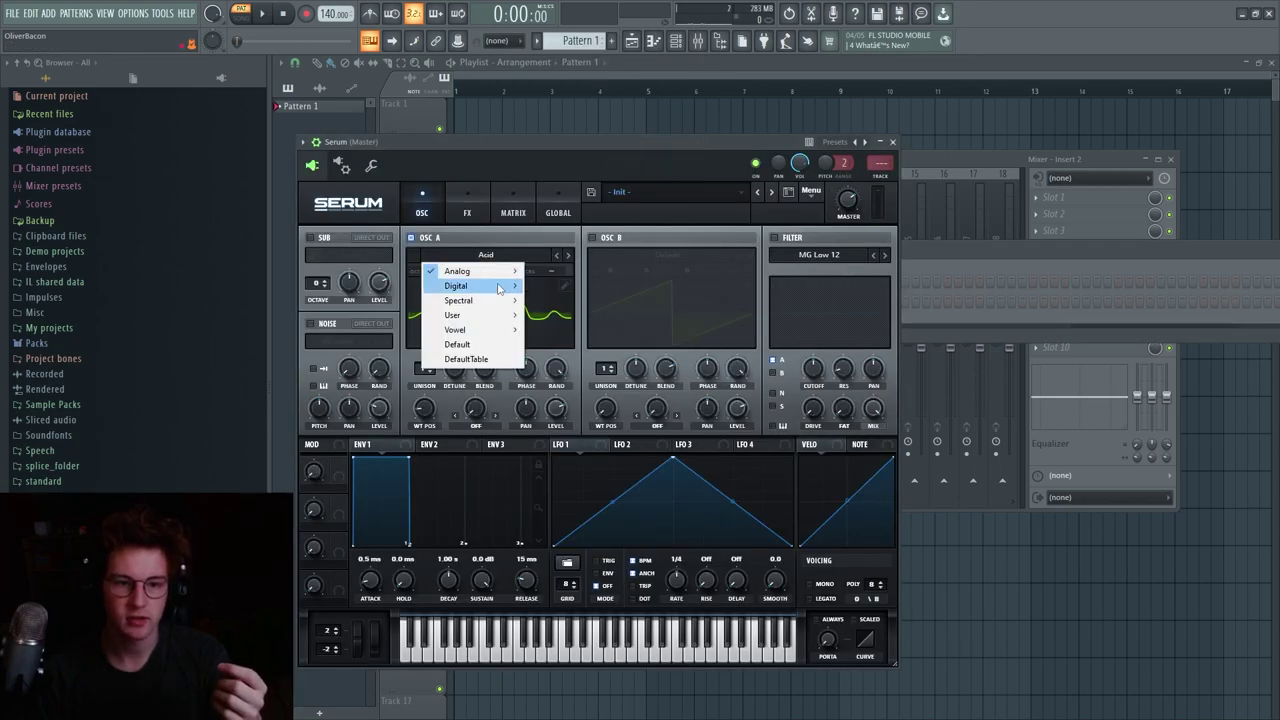
mouse_move(498, 288)
mouse_move(457, 271)
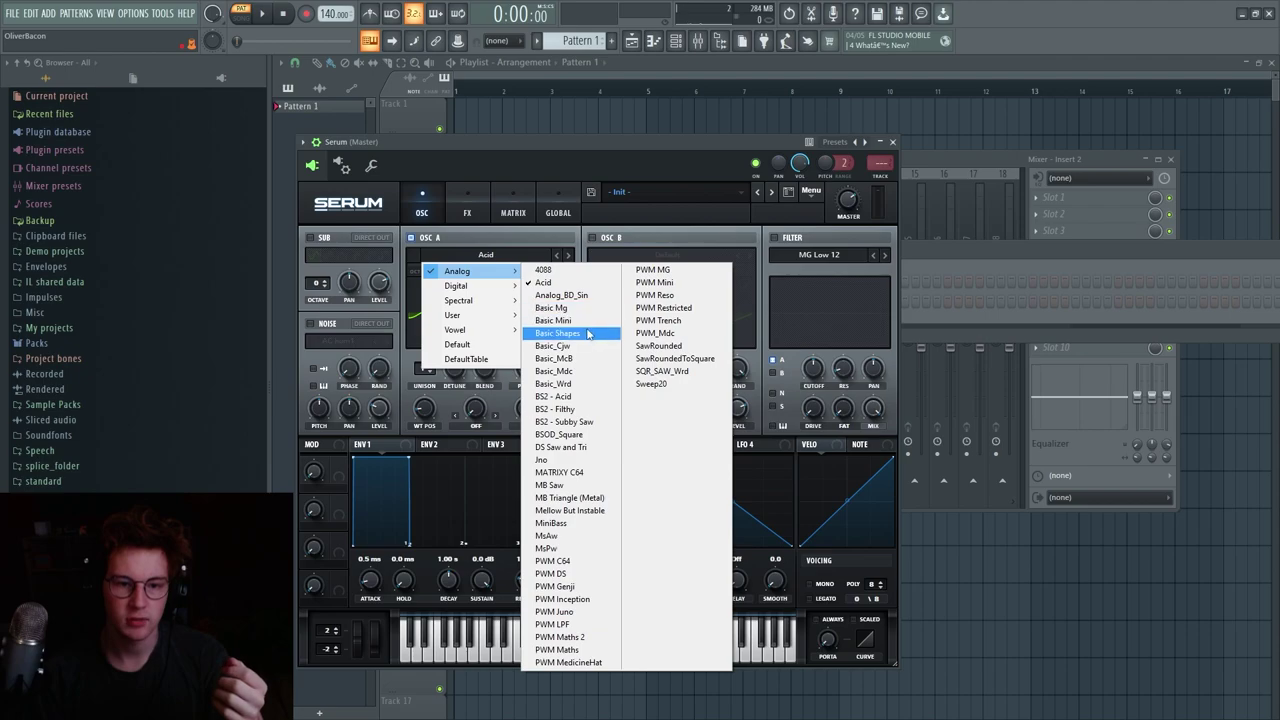
click(555, 331)
- Enable oscillator B with the analog Basic Shapes wavetable and set oscillator A's unison to 16 voices
click(593, 237)
click(620, 256)
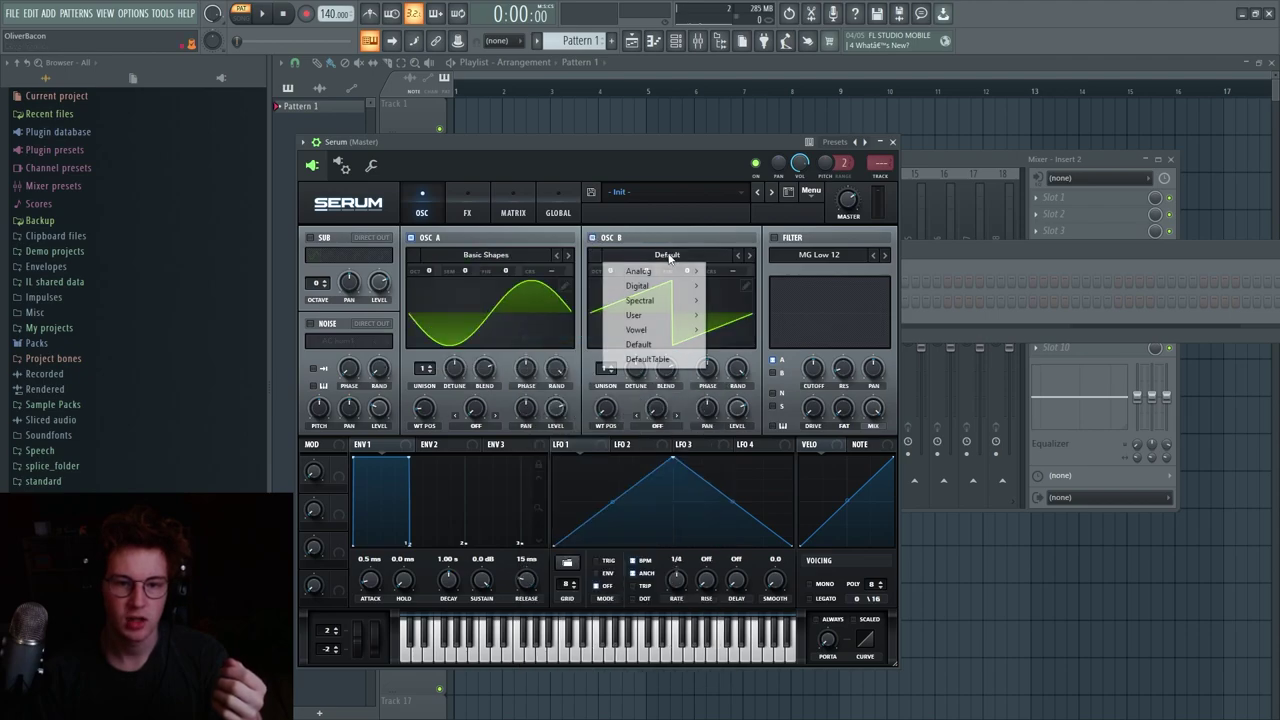
mouse_move(668, 287)
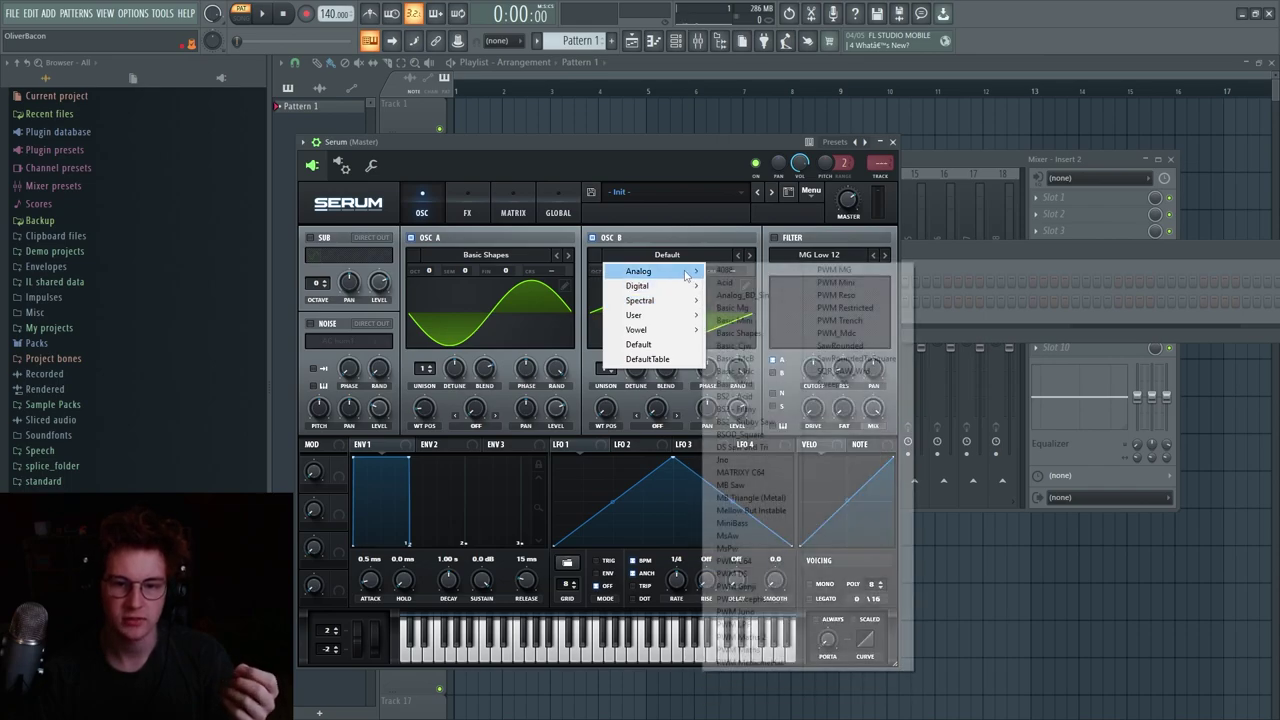
click(712, 330)
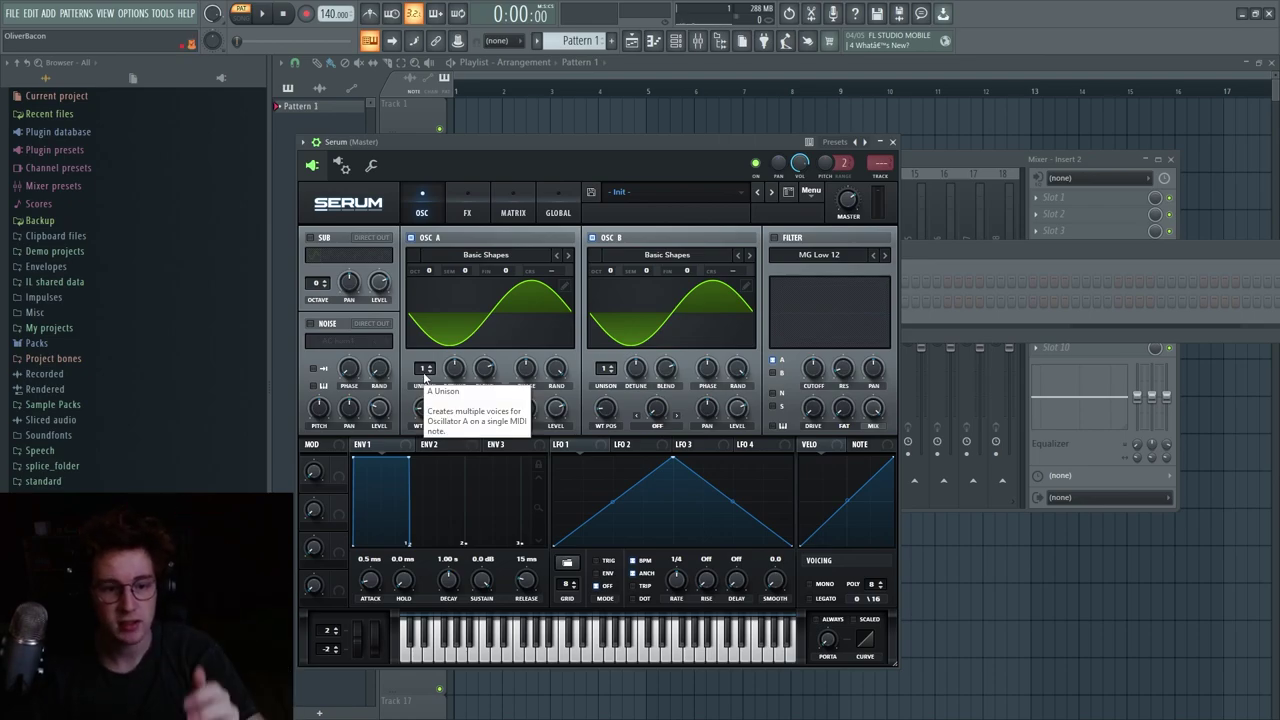
drag(432, 371, 441, 215)
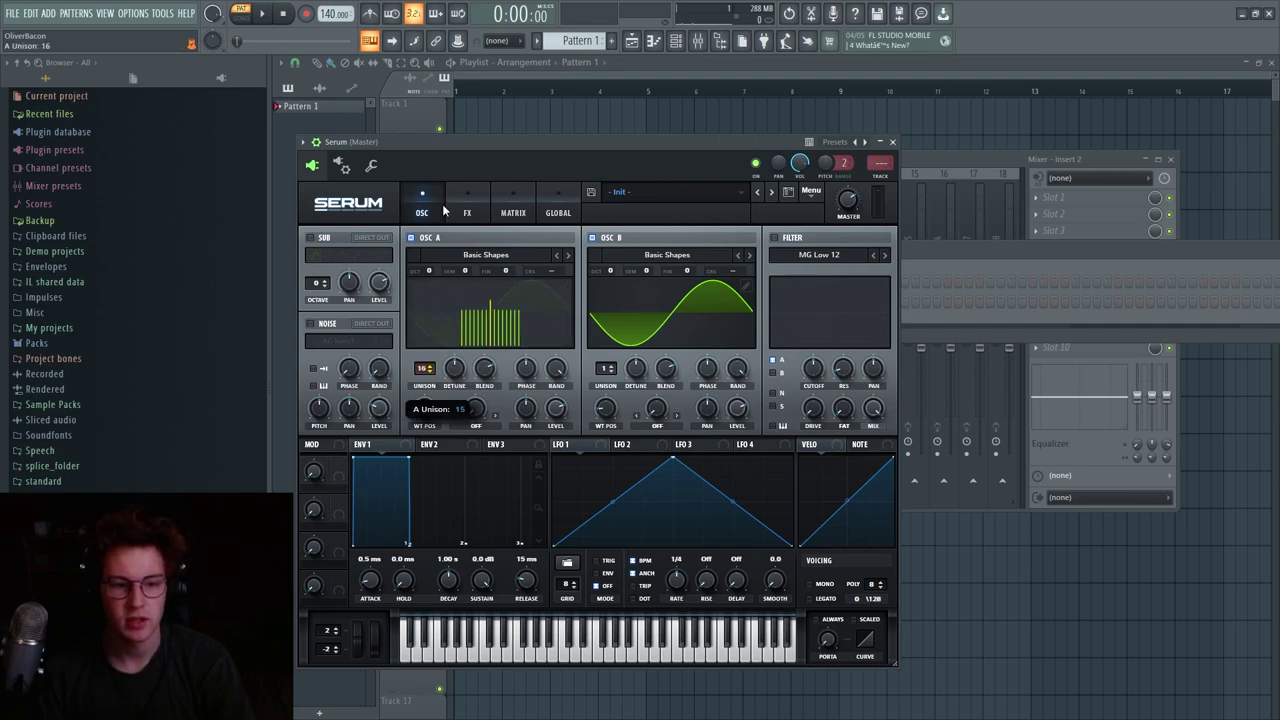
drag(431, 370, 461, 374)
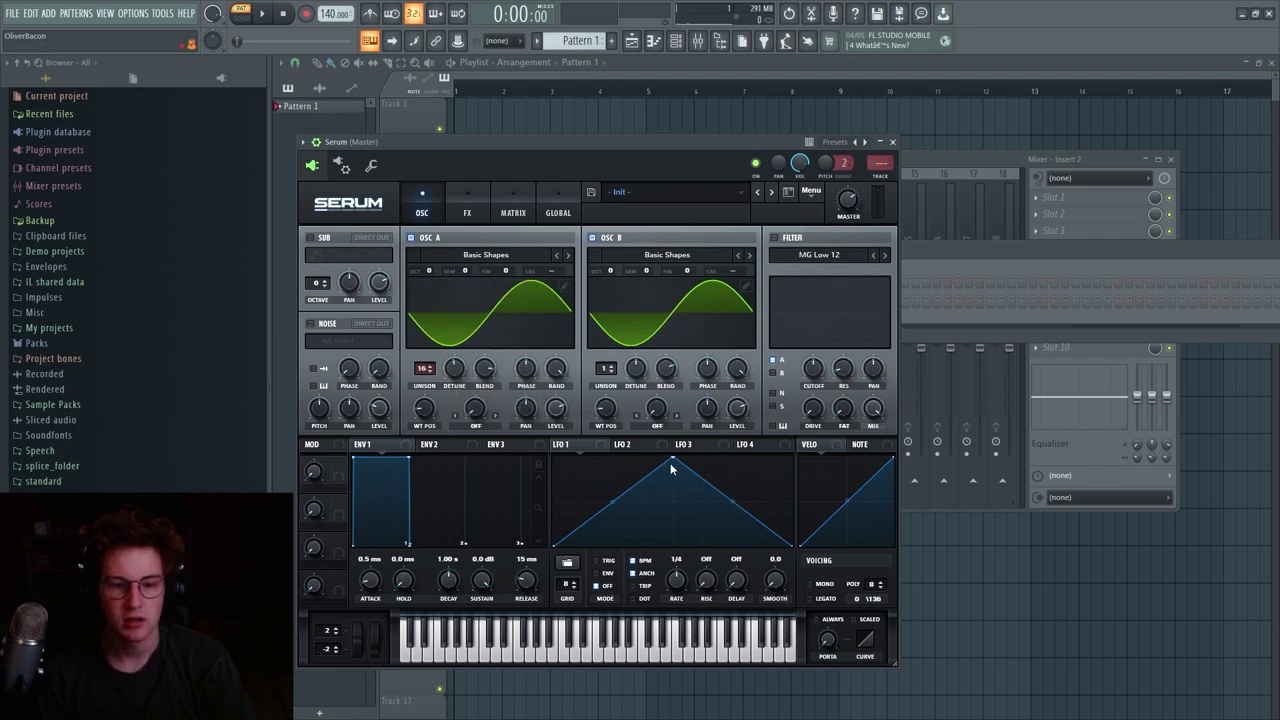
- Reshape LFO 1 into a concave curve that falls from its peak at the start to about half height at the end
drag(672, 466, 503, 427)
drag(792, 545, 790, 500)
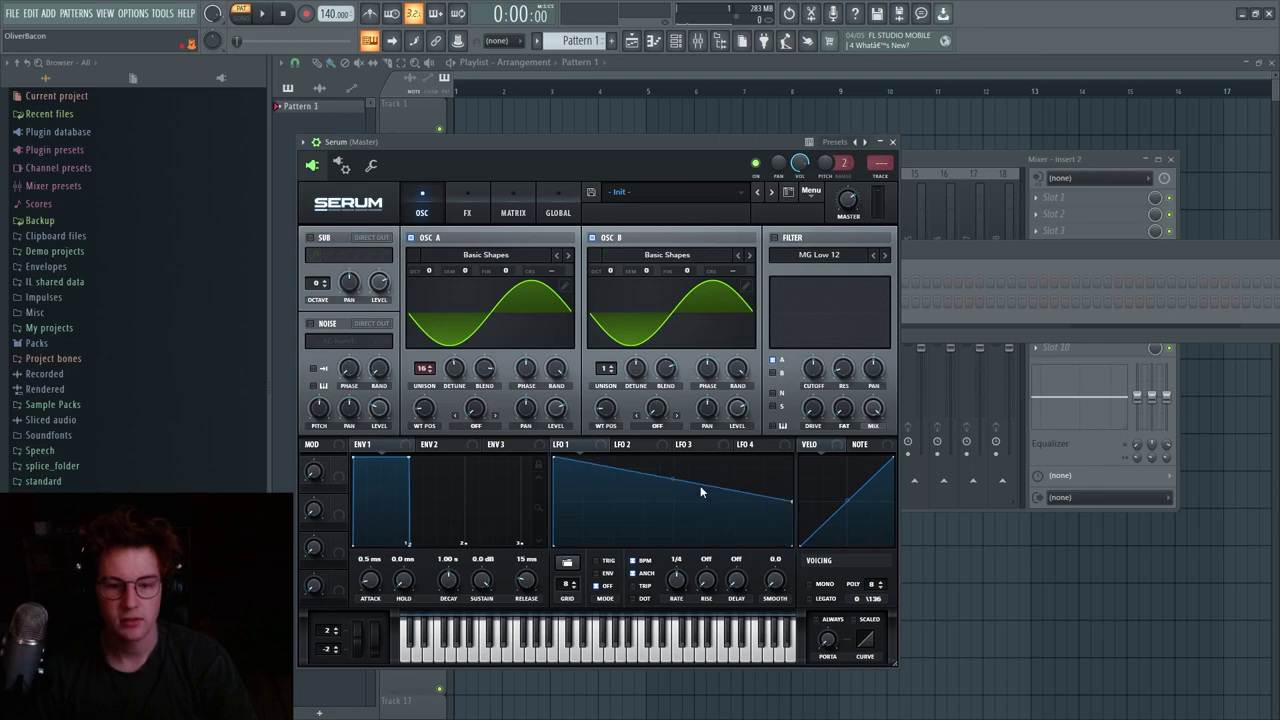
drag(674, 480, 663, 512)
- Set LFO 1 to ENV mode and assign it to the coarse pitch and level of oscillators A and B
drag(582, 446, 557, 272)
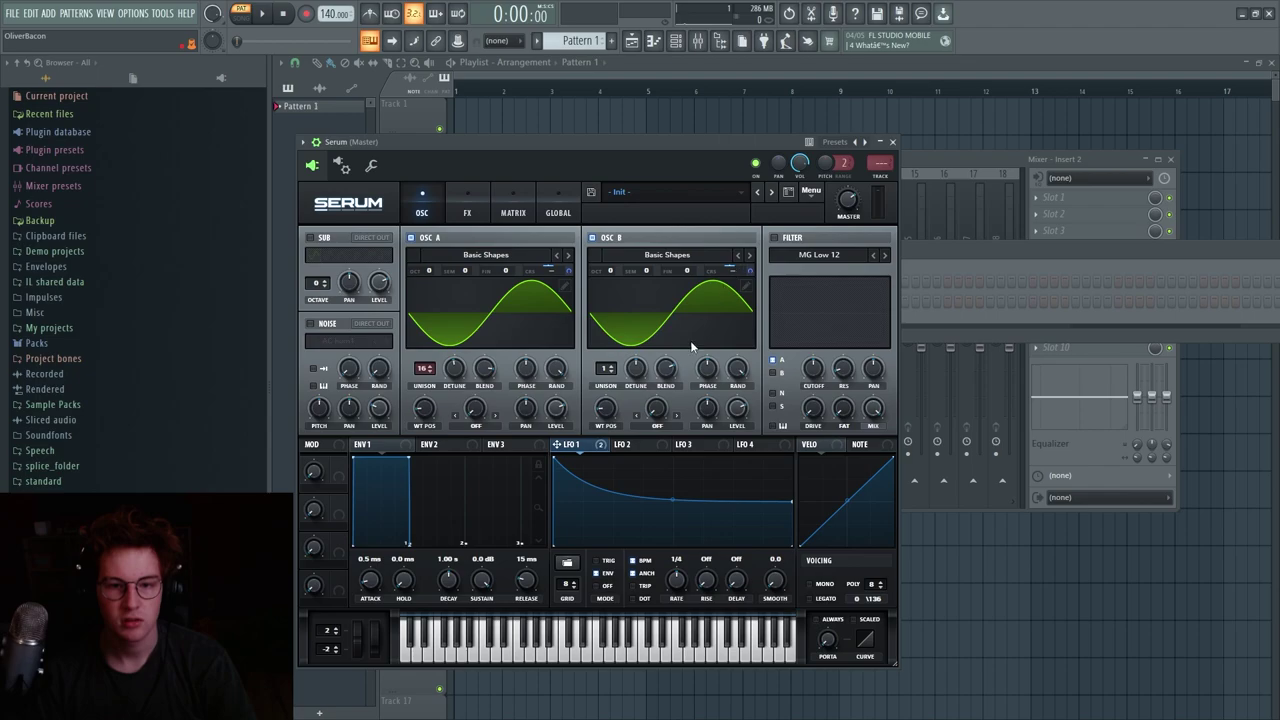
drag(556, 413, 556, 412)
drag(746, 411, 736, 404)
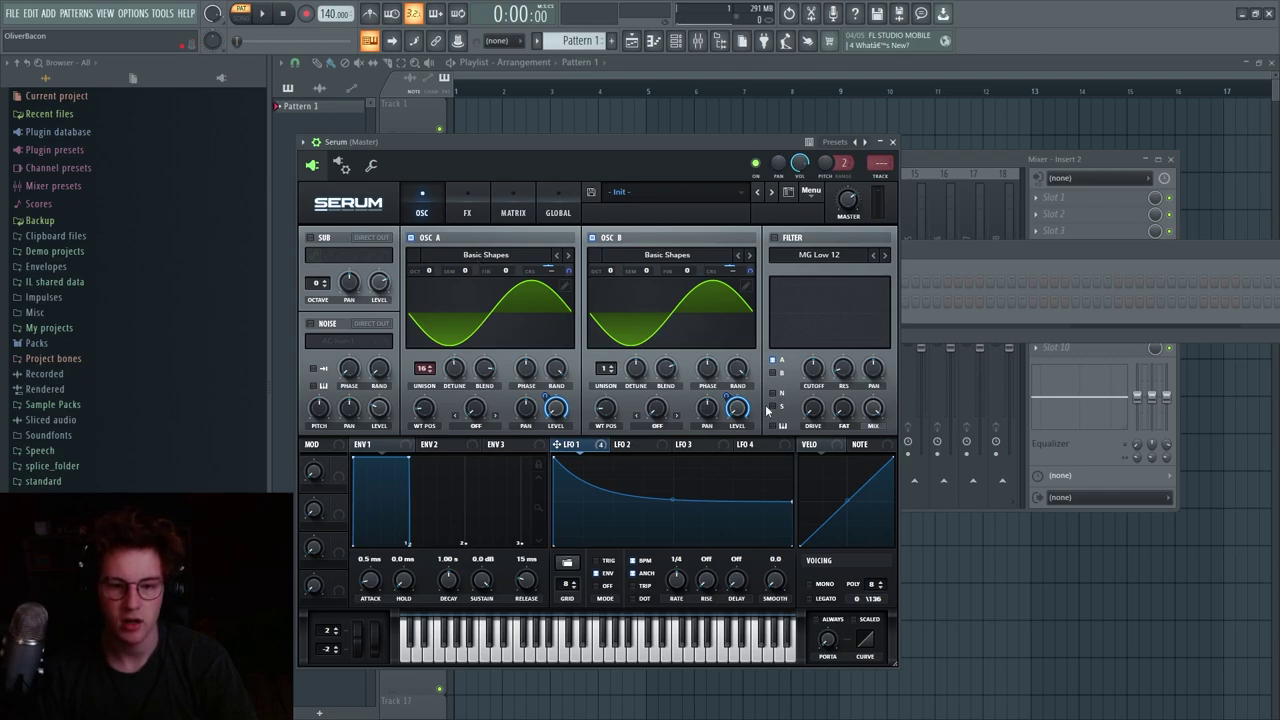
- Lower oscillator B's level so it sits below oscillator A's
mouse_move(740, 407)
mouse_down()
mouse_move(750, 363)
mouse_move(729, 420)
mouse_up()
mouse_move(547, 400)
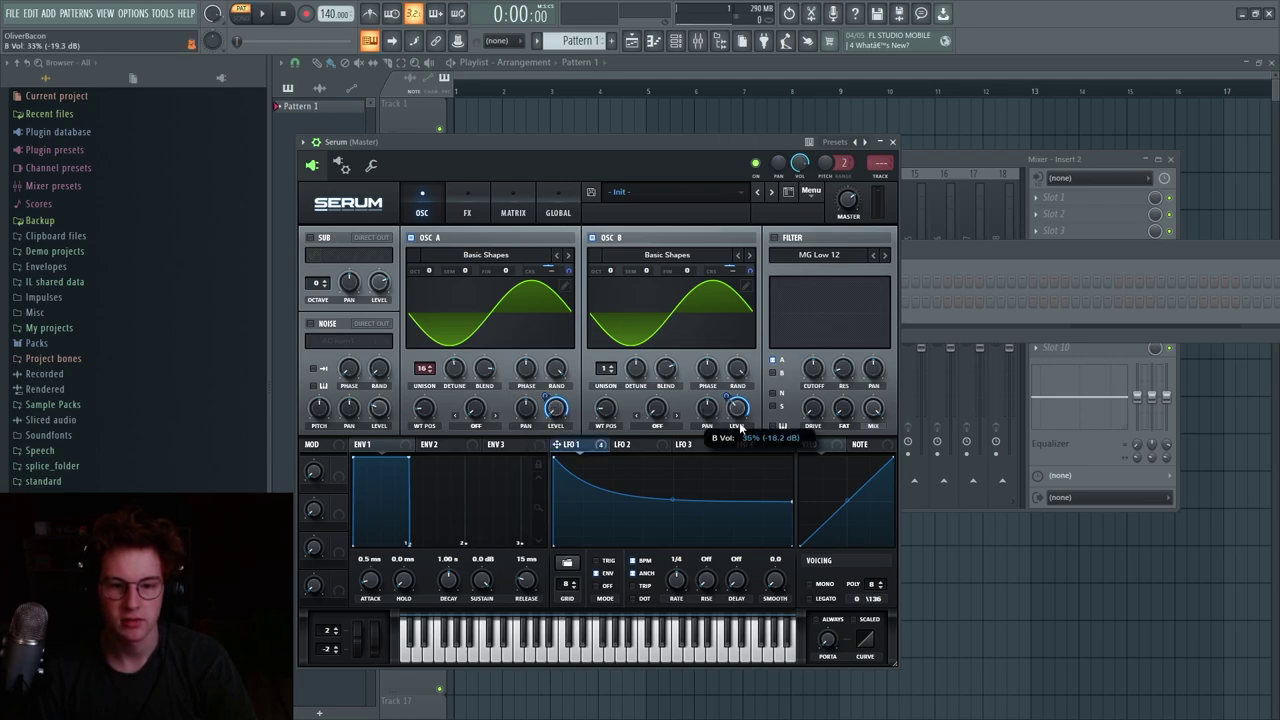
mouse_move(736, 421)
drag(736, 421, 735, 401)
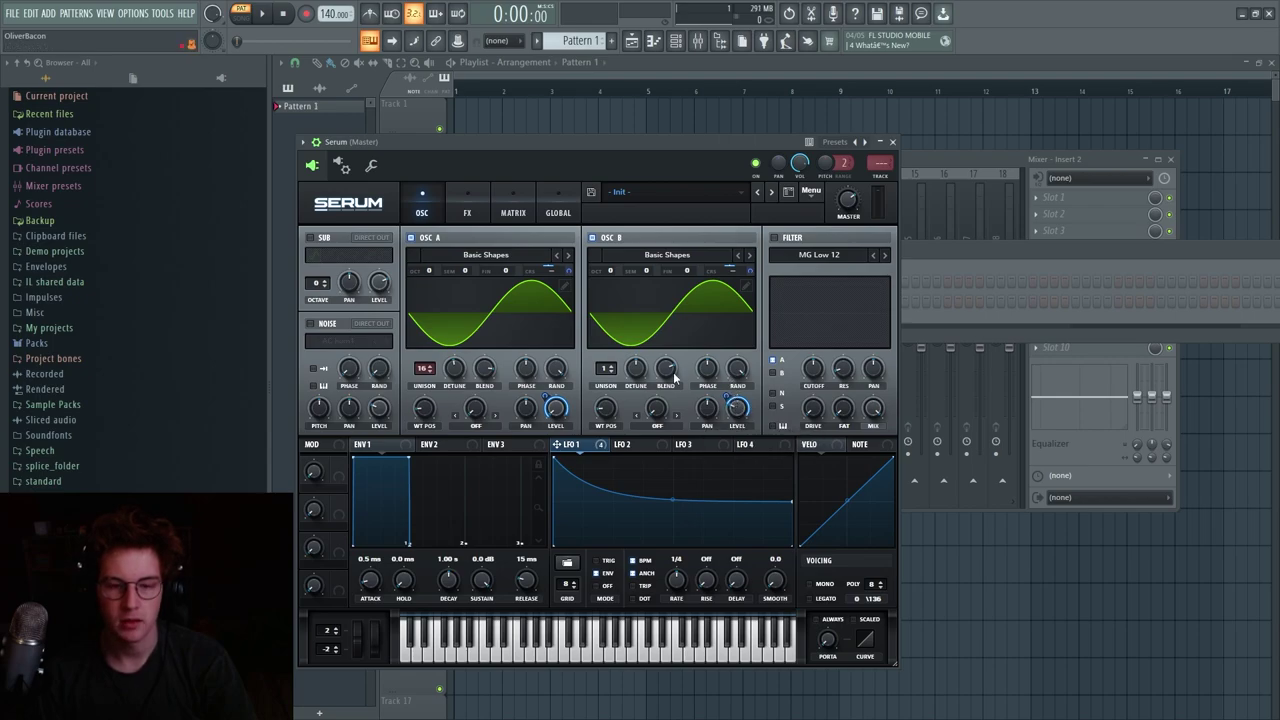
- Enable Serum's Tube distortion with Drive at 100% and add the compressor effect
mouse_move(675, 377)
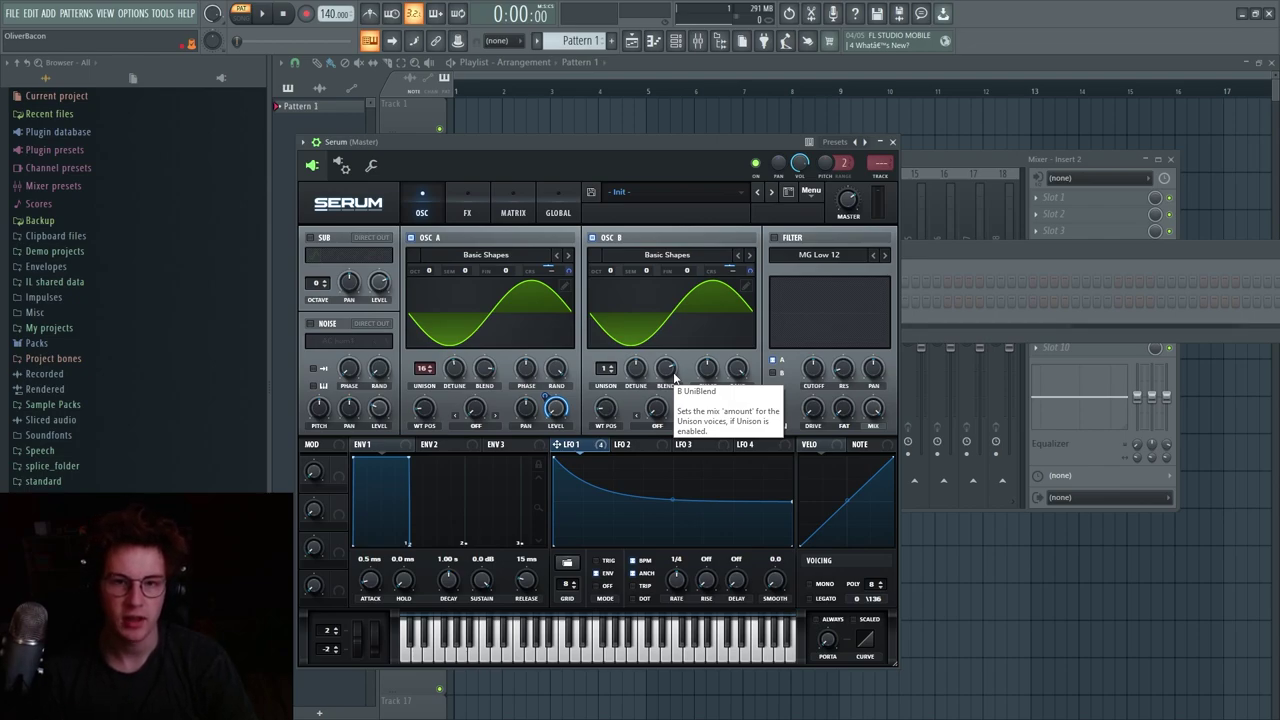
click(468, 207)
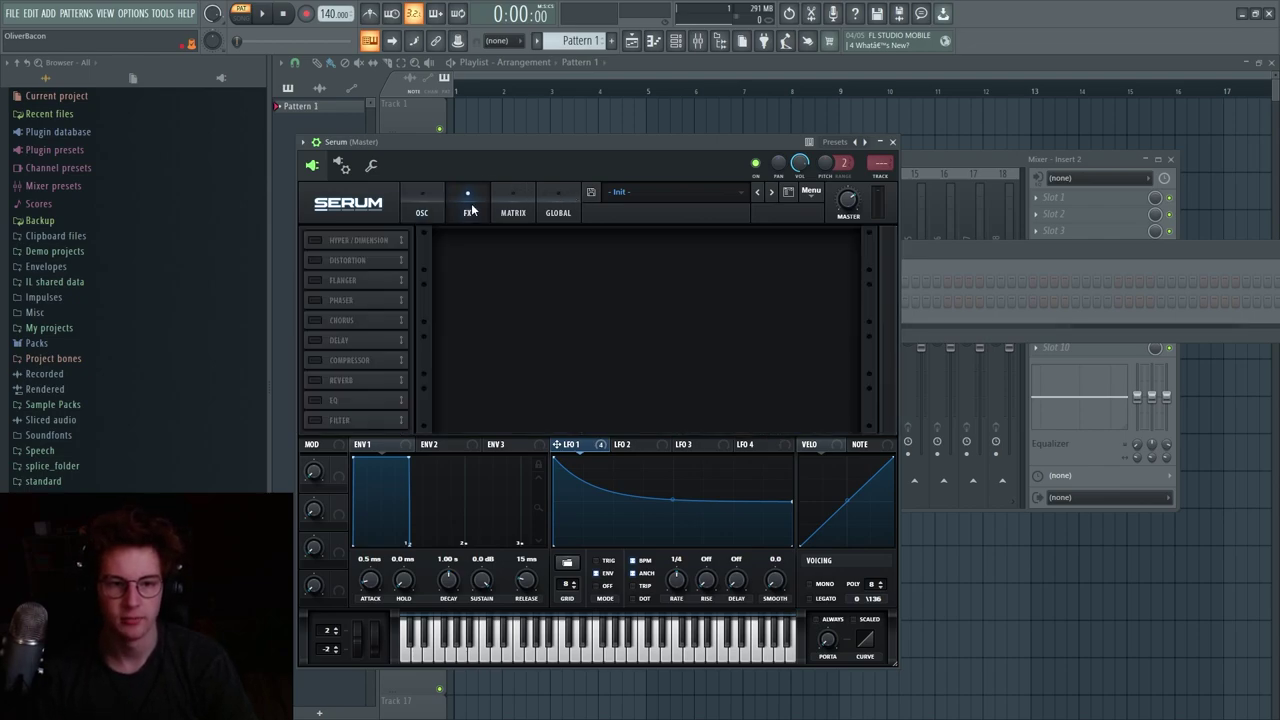
click(314, 261)
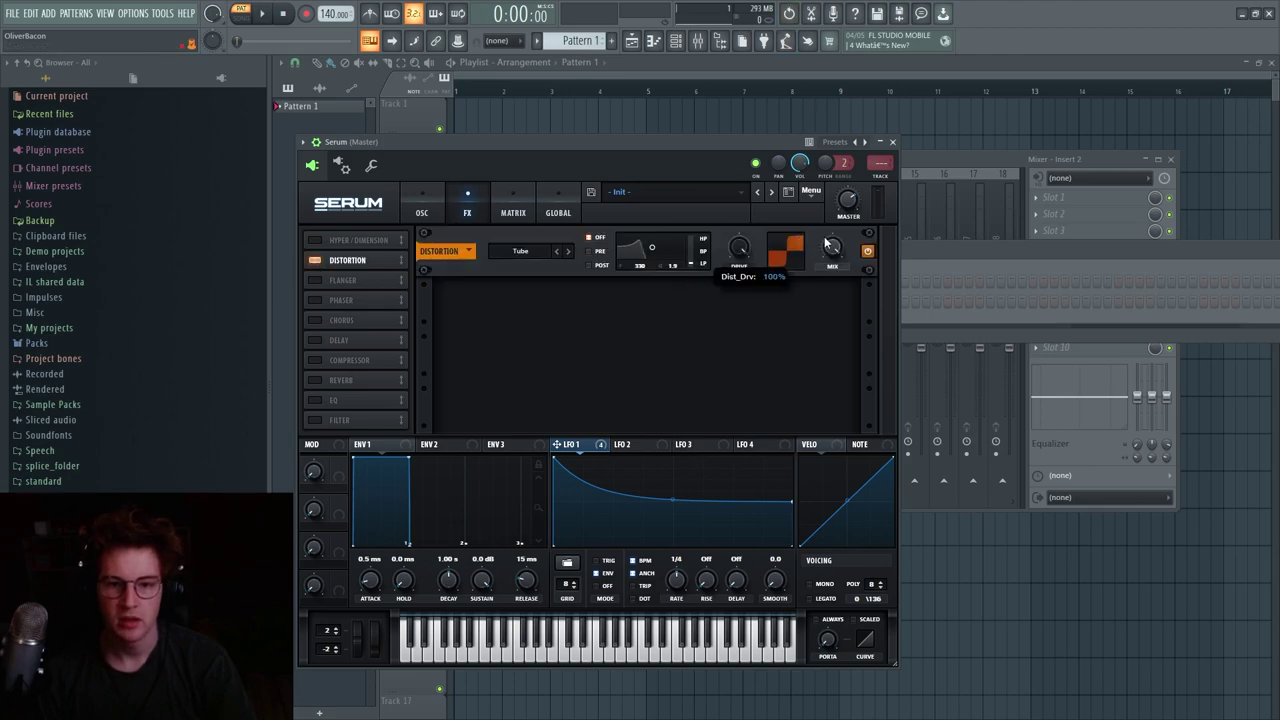
click(314, 360)
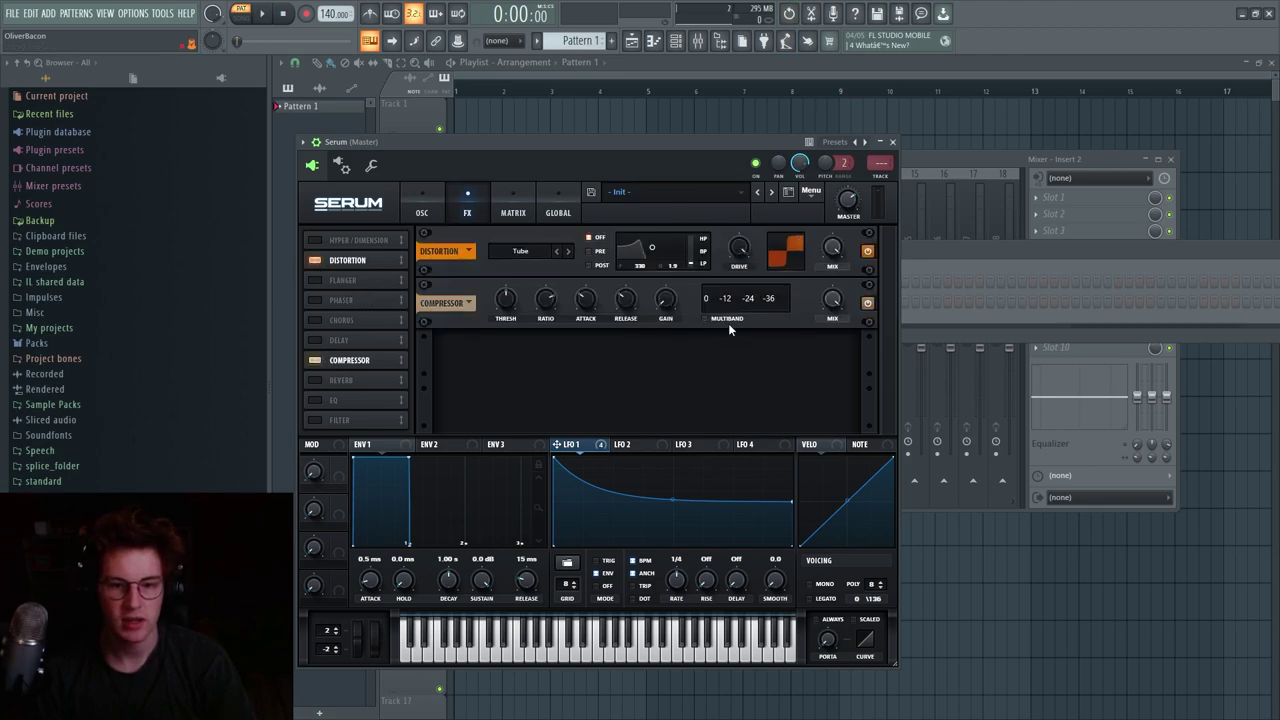
- Set both oscillators to octave -2 and raise oscillator A's unison detune to 1.00, playing notes to compare detune amounts
click(422, 207)
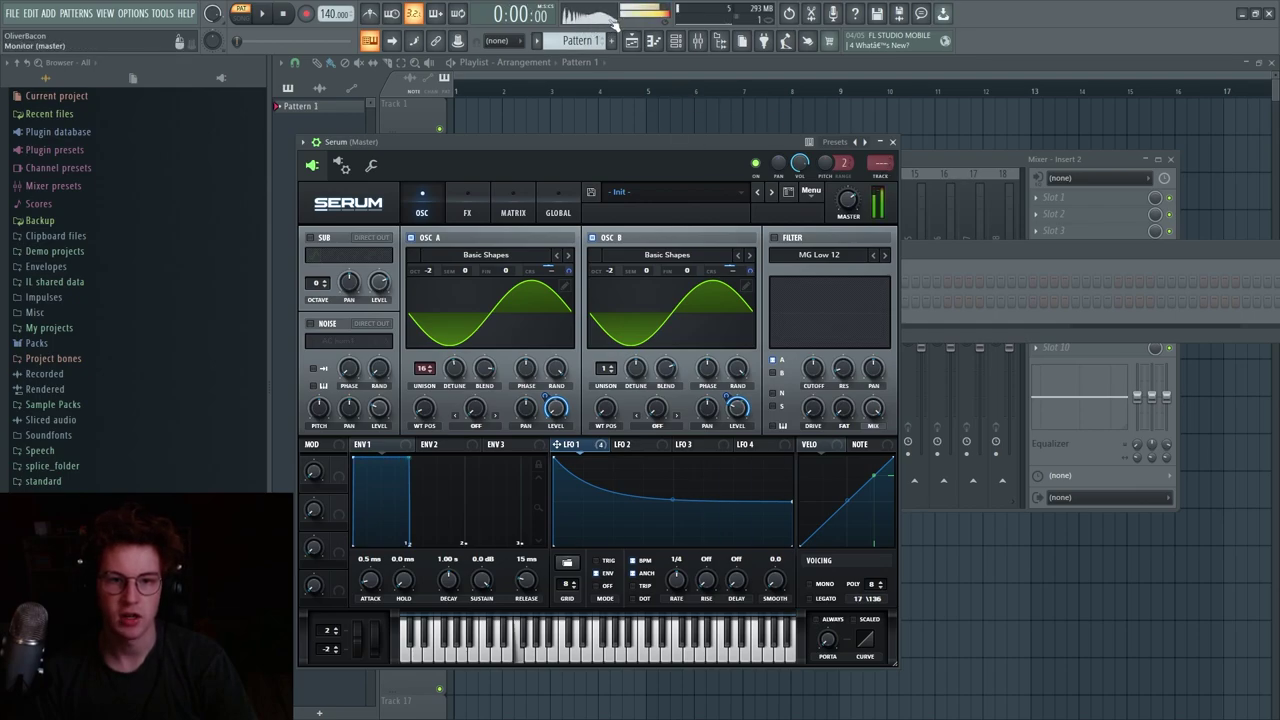
drag(454, 368, 464, 322)
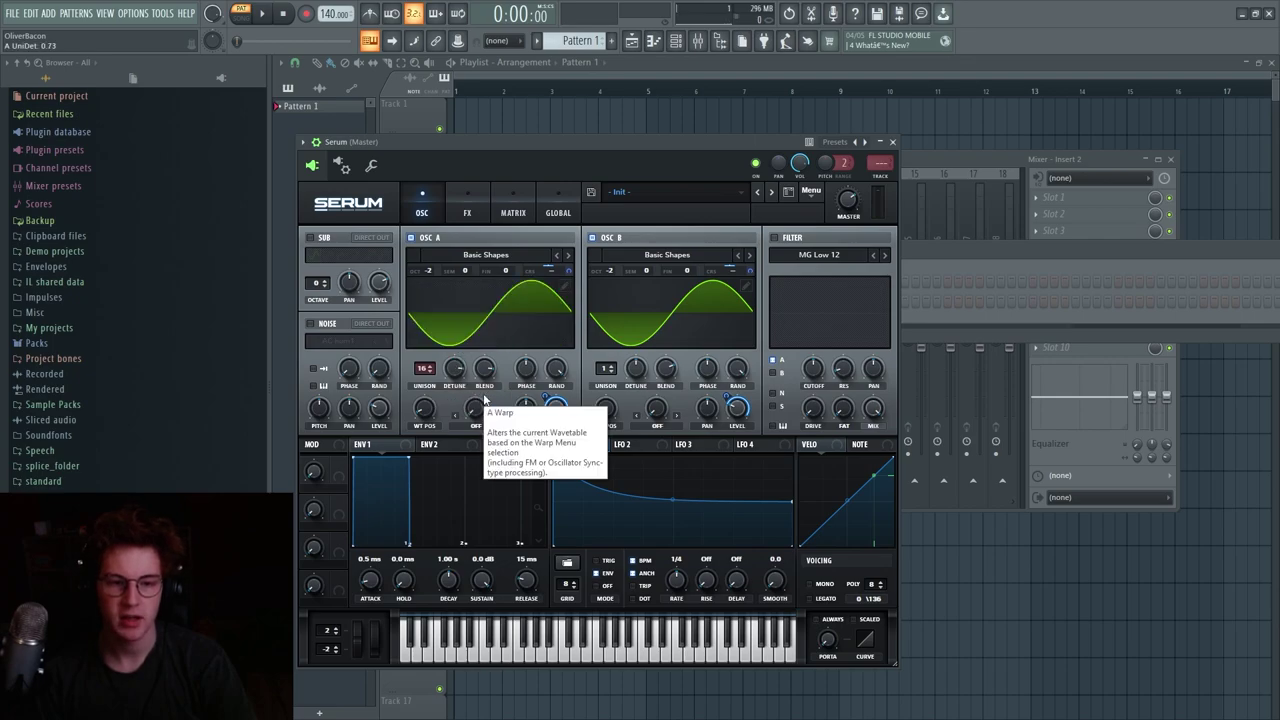
drag(455, 369, 458, 492)
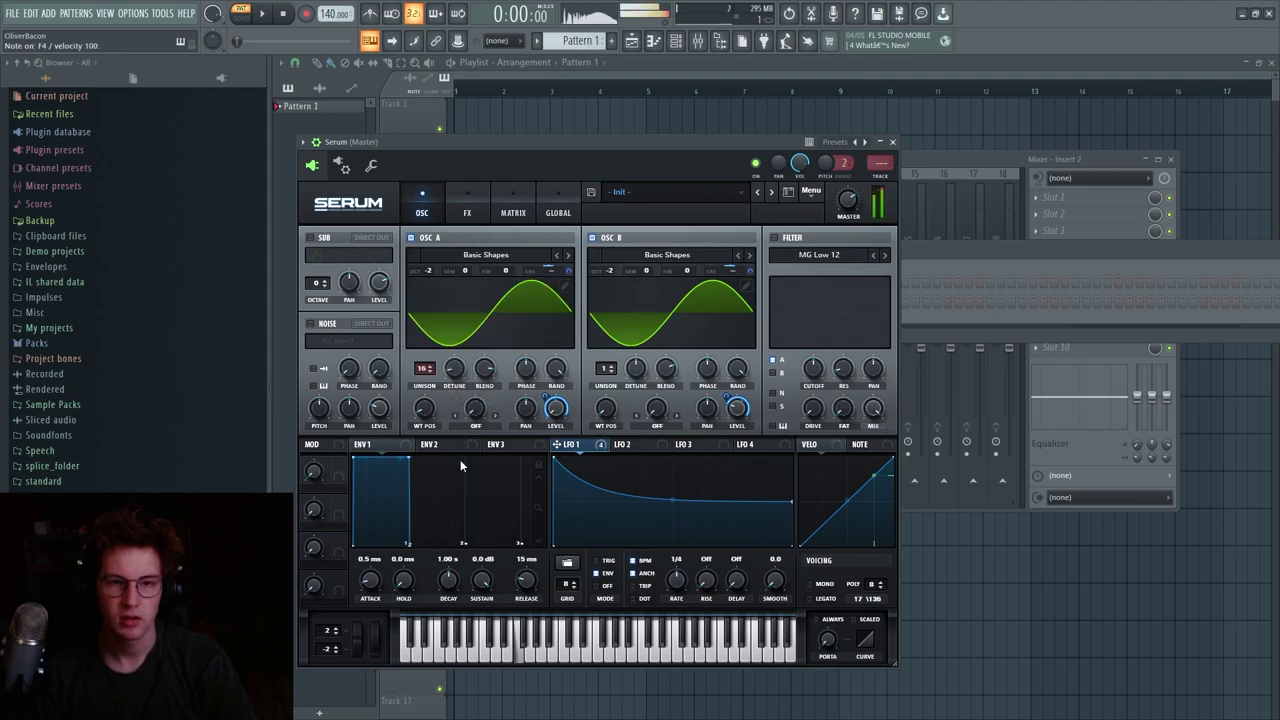
drag(450, 374, 457, 458)
drag(454, 374, 448, 168)
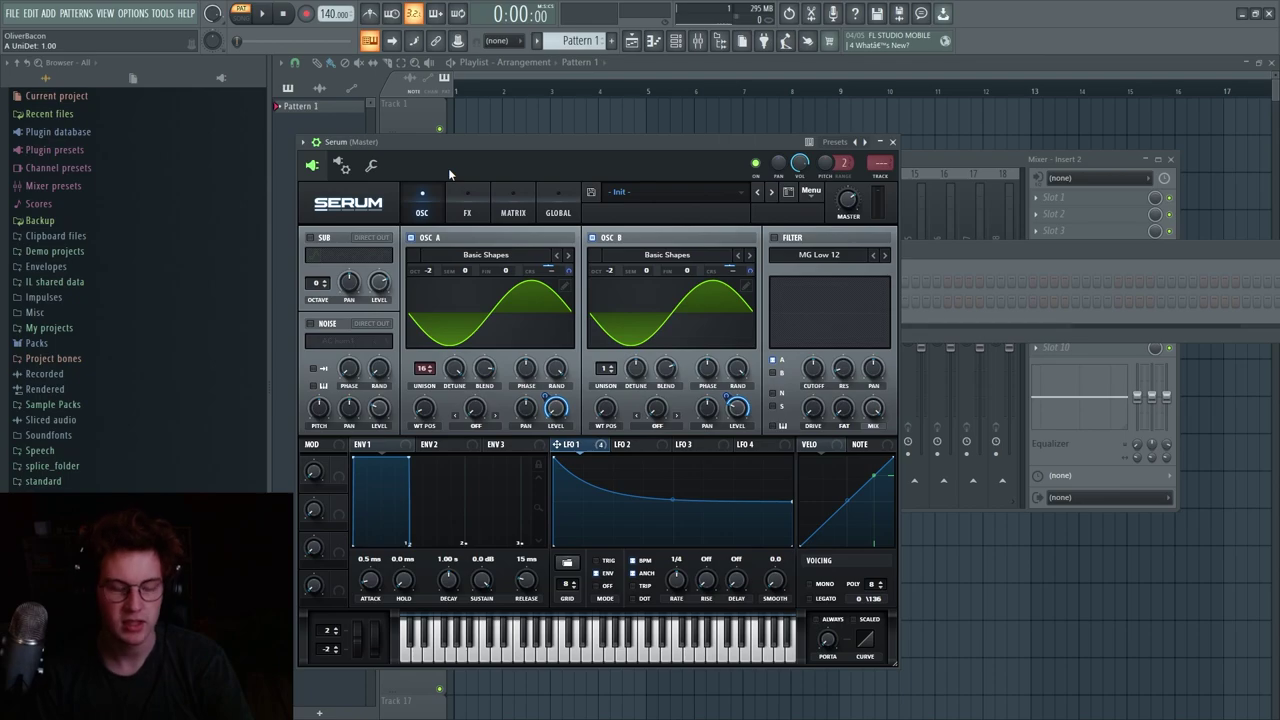
key(c)
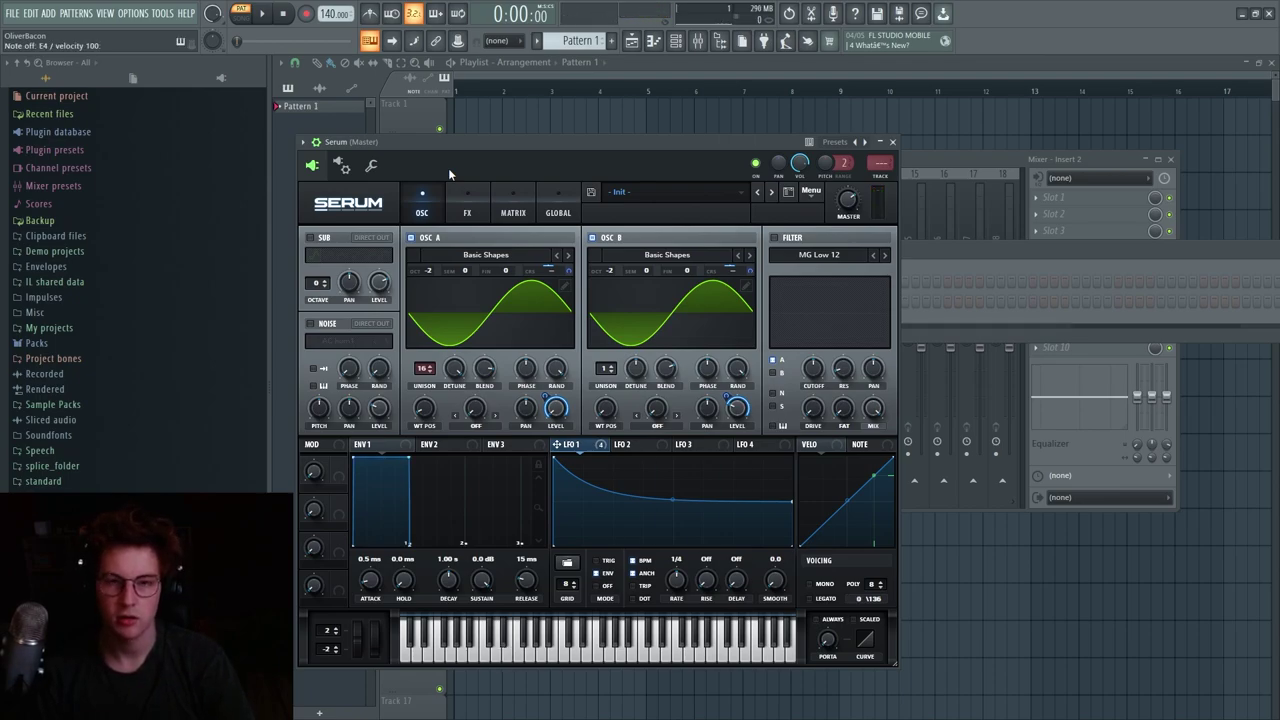
drag(466, 364, 466, 342)
- Route the Serum channel to mixer insert 2 and load Fruity Limiter in its first effect slot
click(907, 208)
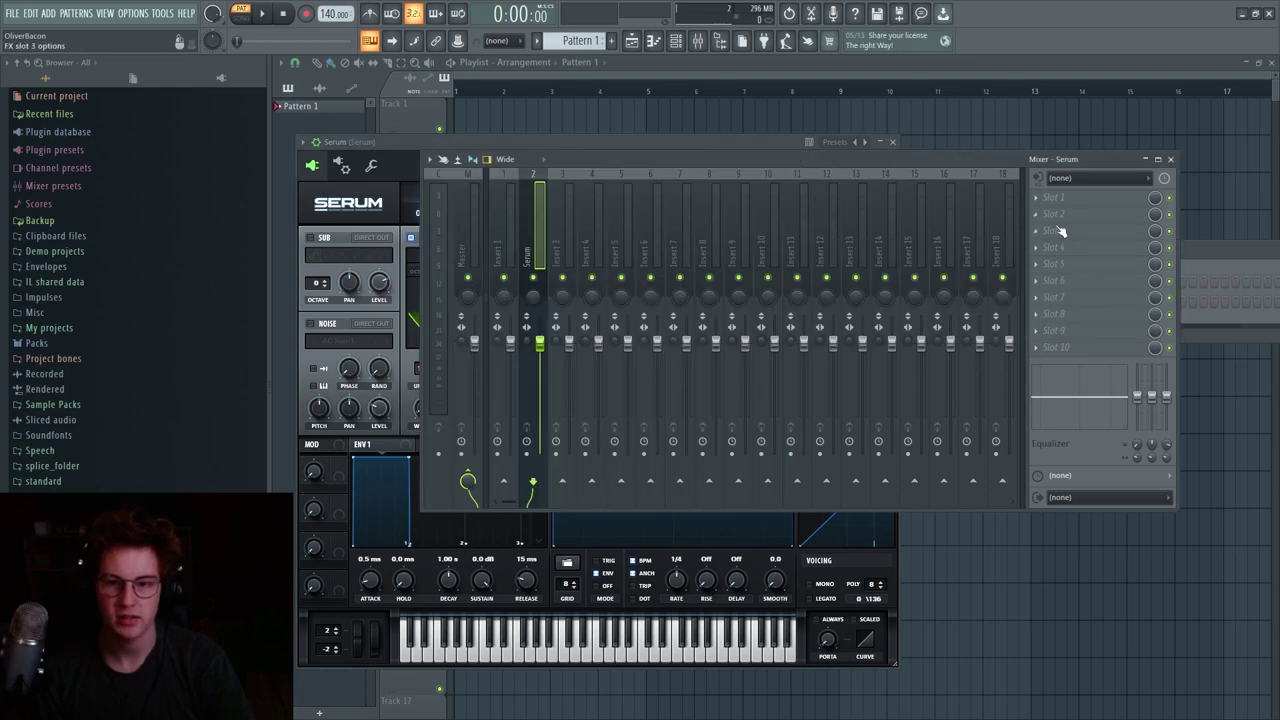
click(1062, 200)
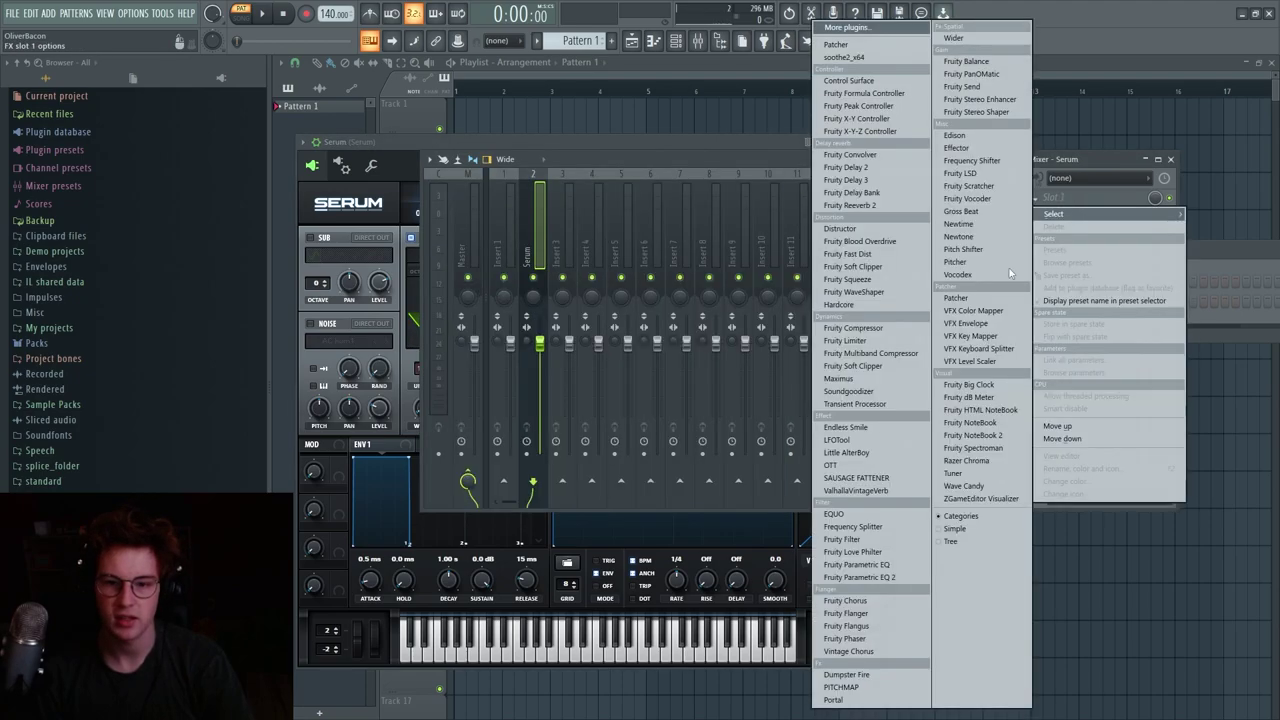
click(862, 340)
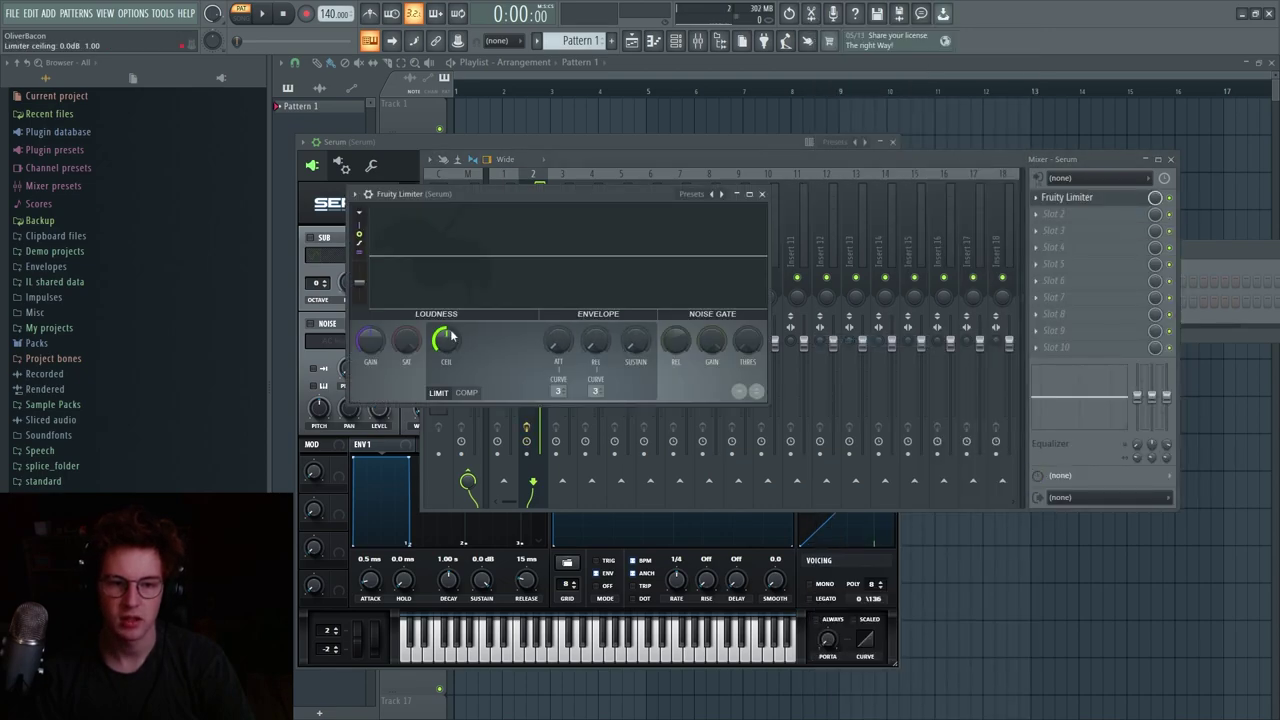
- Move Fruity Limiter down to slot 2 and load Fruity Parametric EQ 2 ahead of it in slot 1
click(1078, 198)
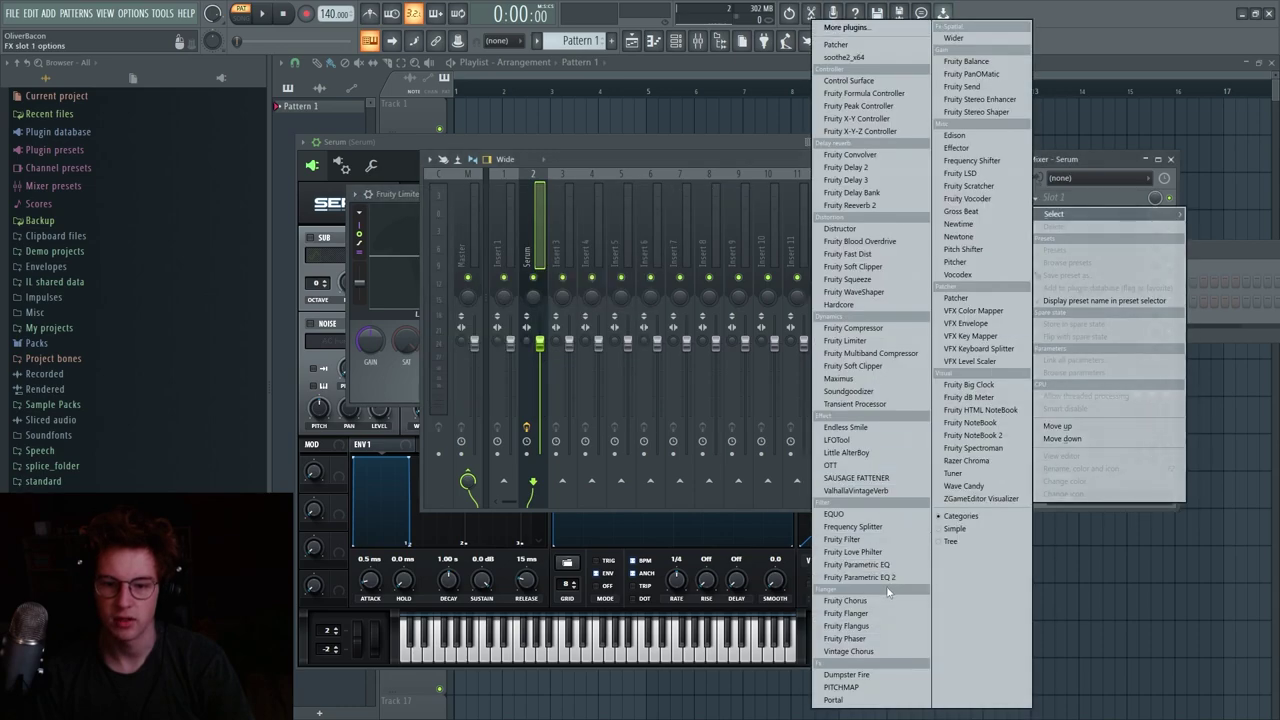
click(886, 578)
click(1073, 217)
click(1074, 218)
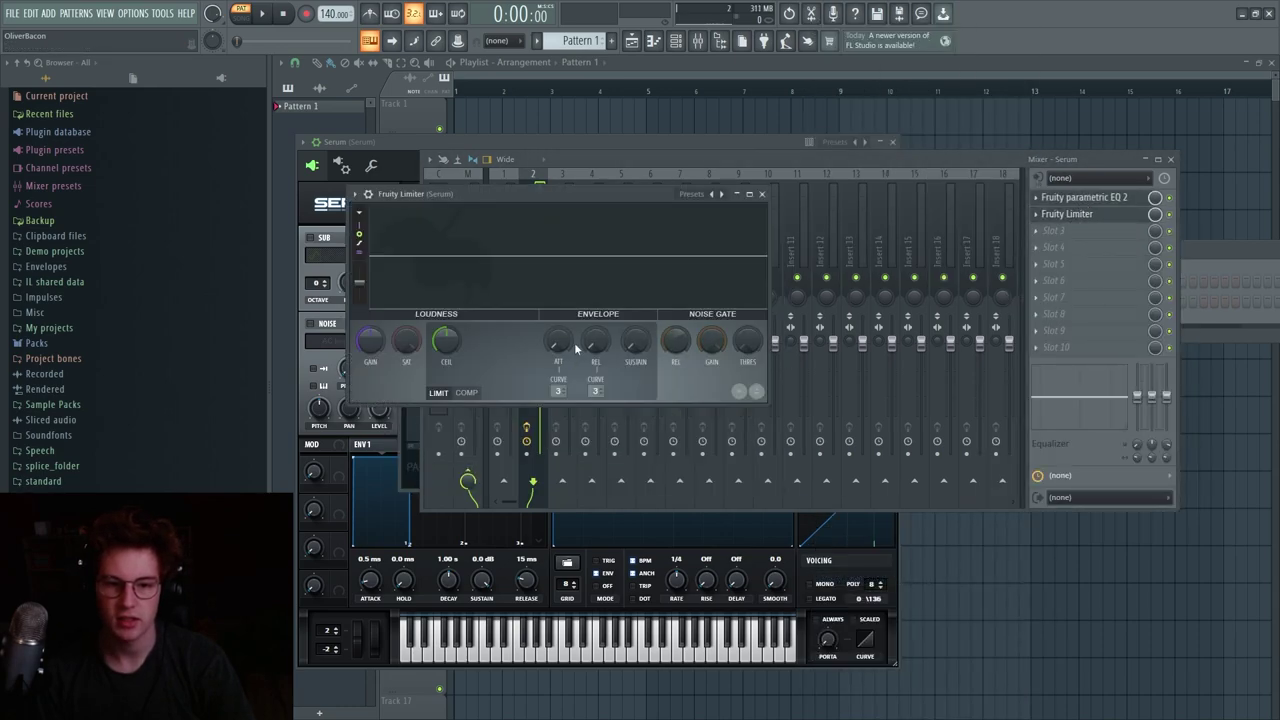
click(1090, 217)
- In the slot 1 equalizer, boost band 1 by about 10.2 dB at 148 Hz and band 6 by about 9.2 dB at 3594 Hz
click(1088, 198)
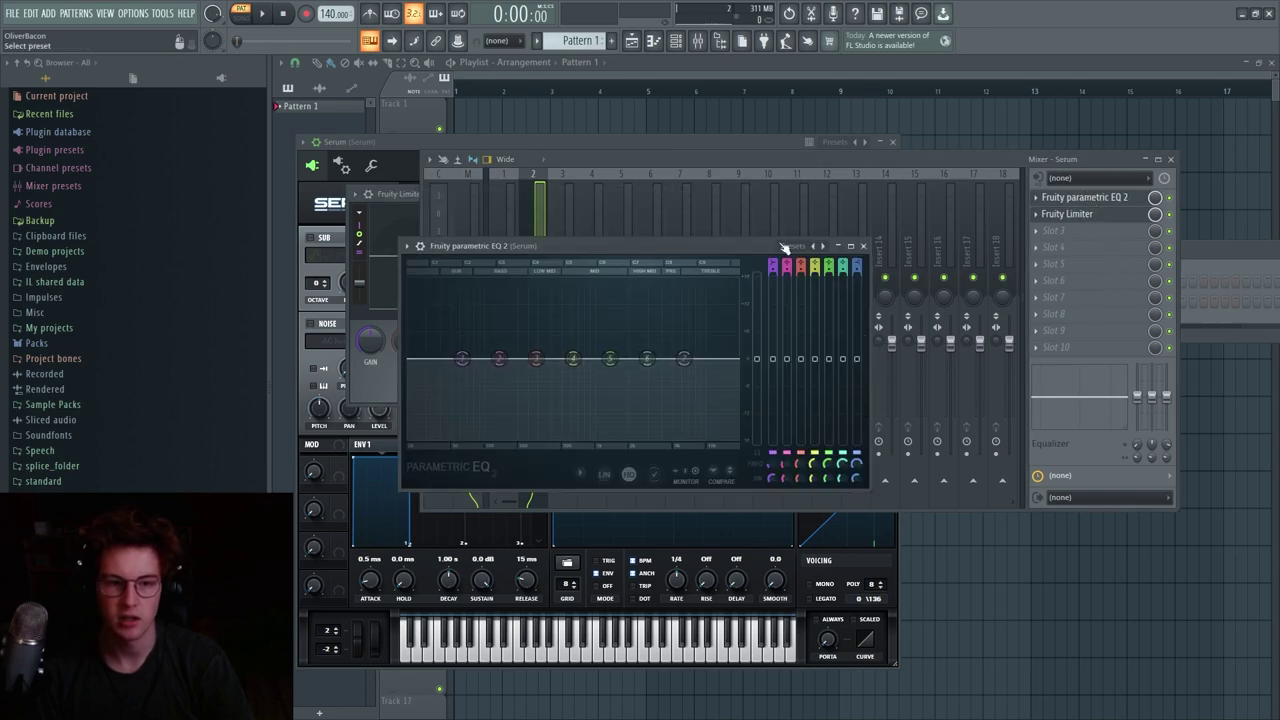
drag(462, 358, 503, 312)
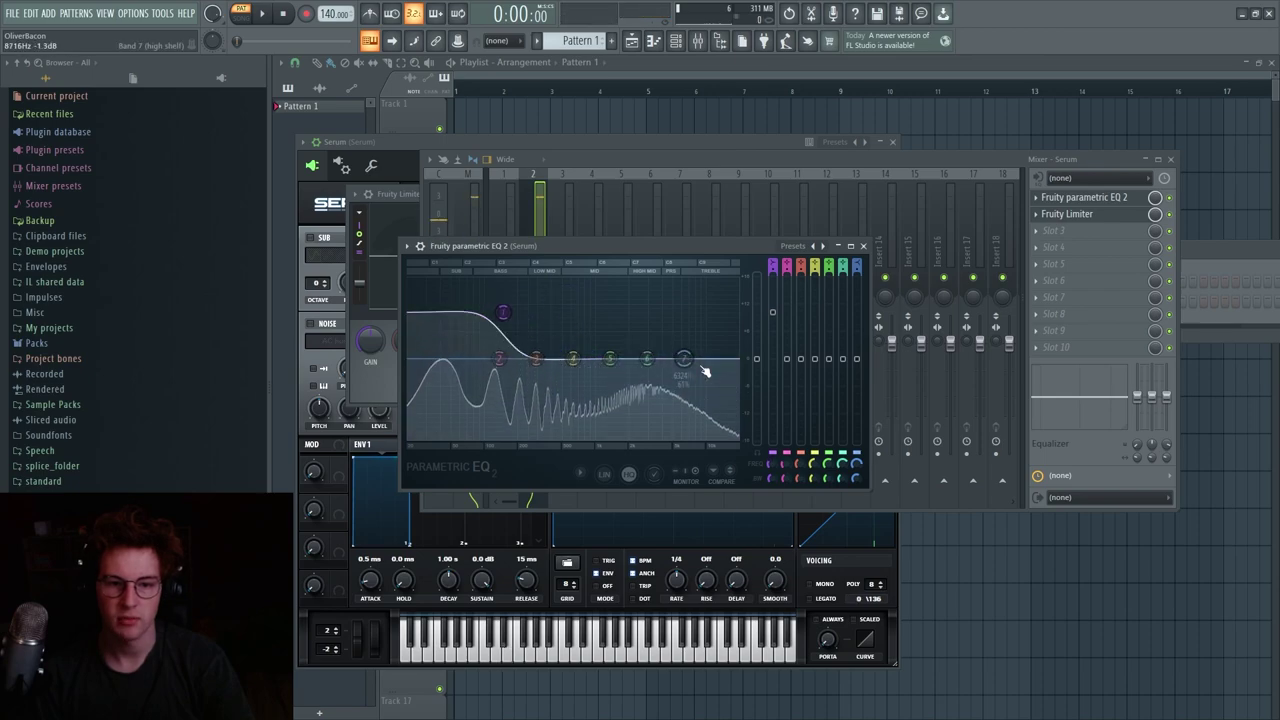
drag(647, 358, 648, 312)
key(c)
drag(647, 313, 660, 322)
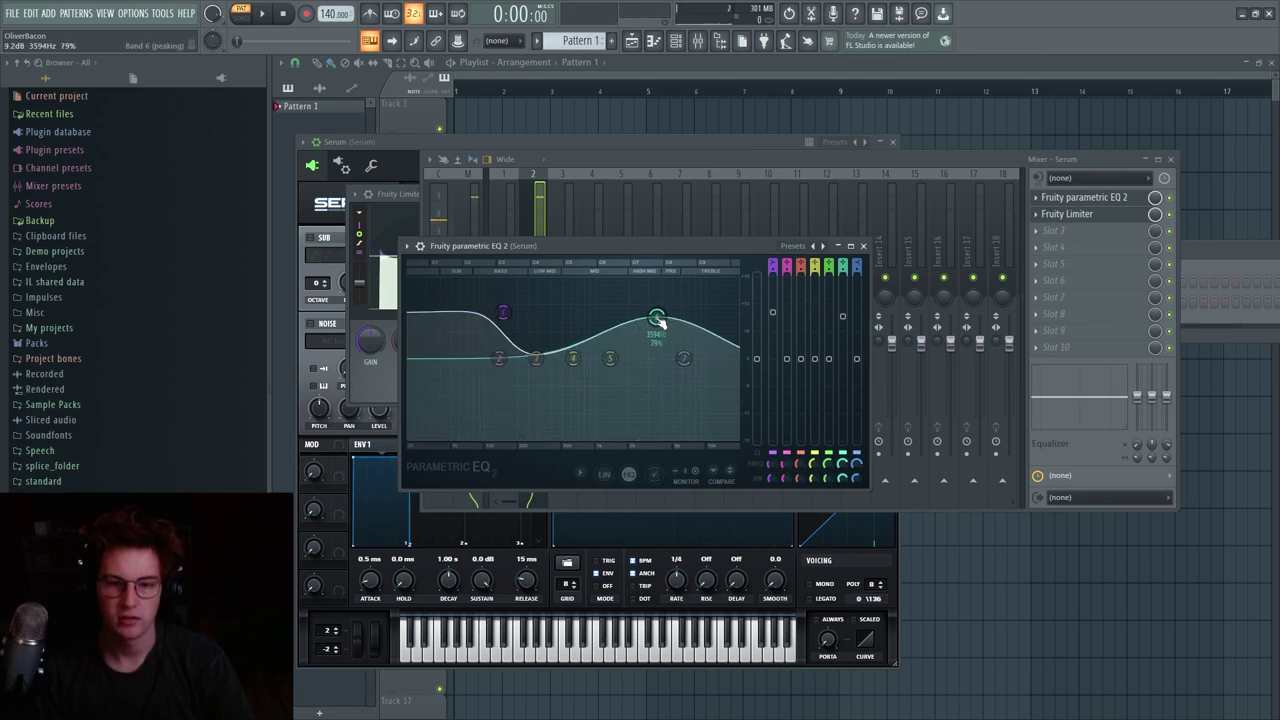
- Load a second Fruity Parametric EQ 2 in slot 3 after the limiter and check the bass spectrum in it
click(1085, 232)
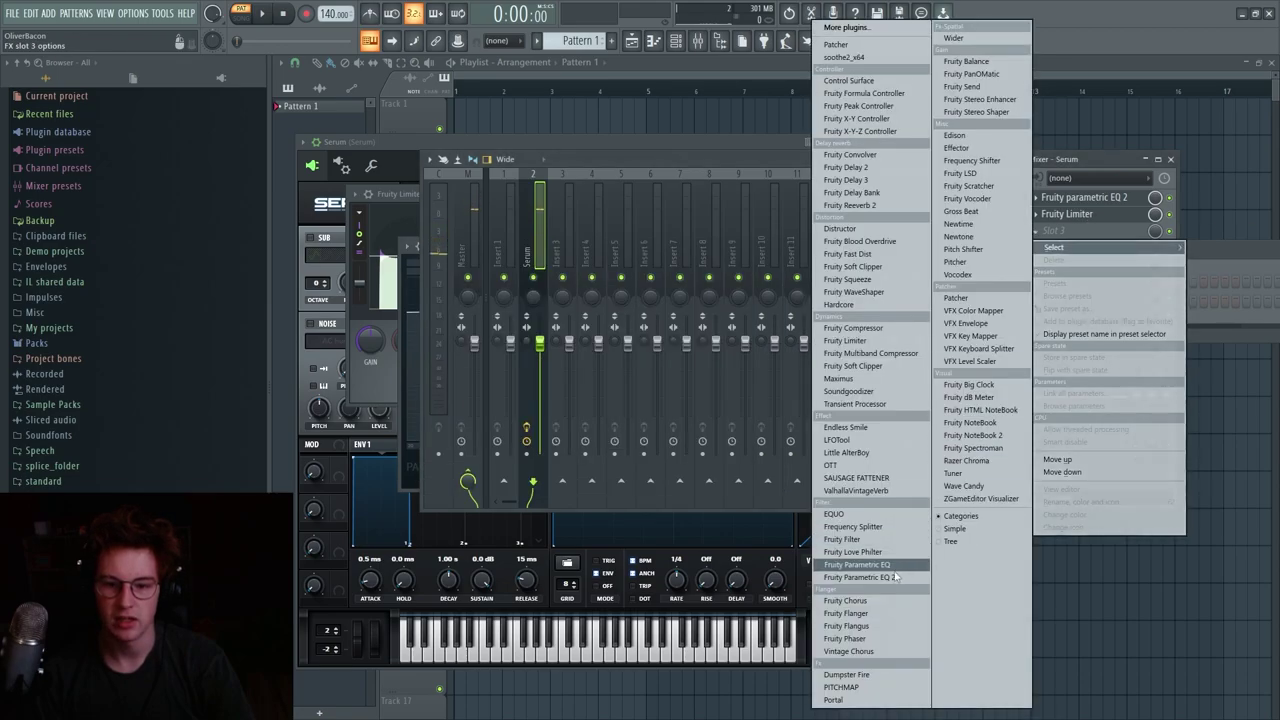
click(865, 577)
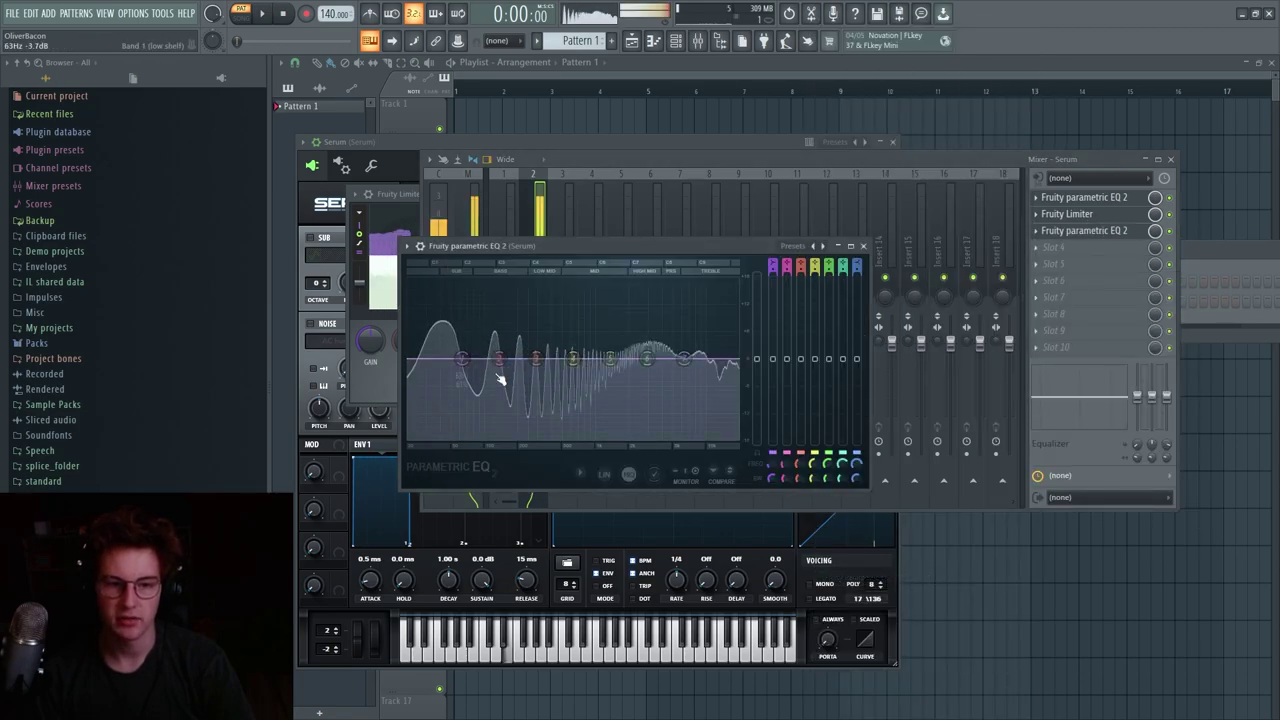
click(1080, 235)
click(1080, 235)
- In the slot 1 equalizer, shape a deep mid cut with band 6, raise band 7, and reset the main level
click(1098, 204)
drag(655, 316, 701, 319)
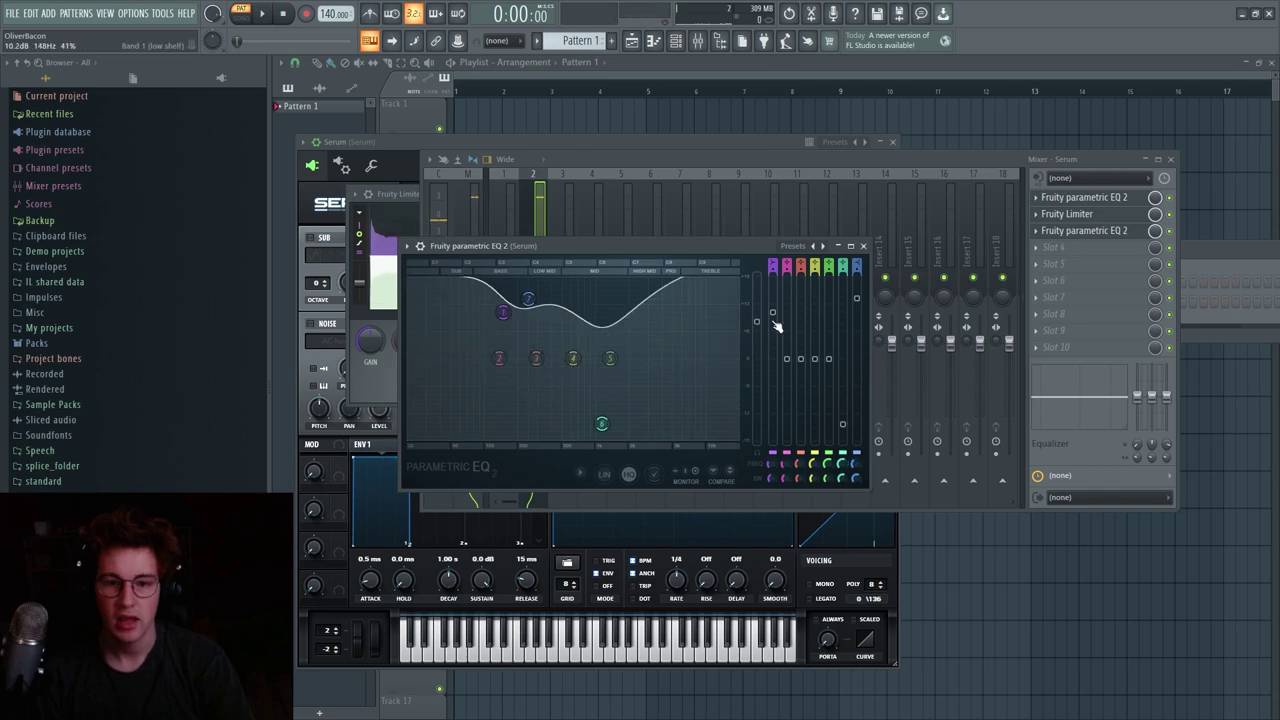
right_click(758, 320)
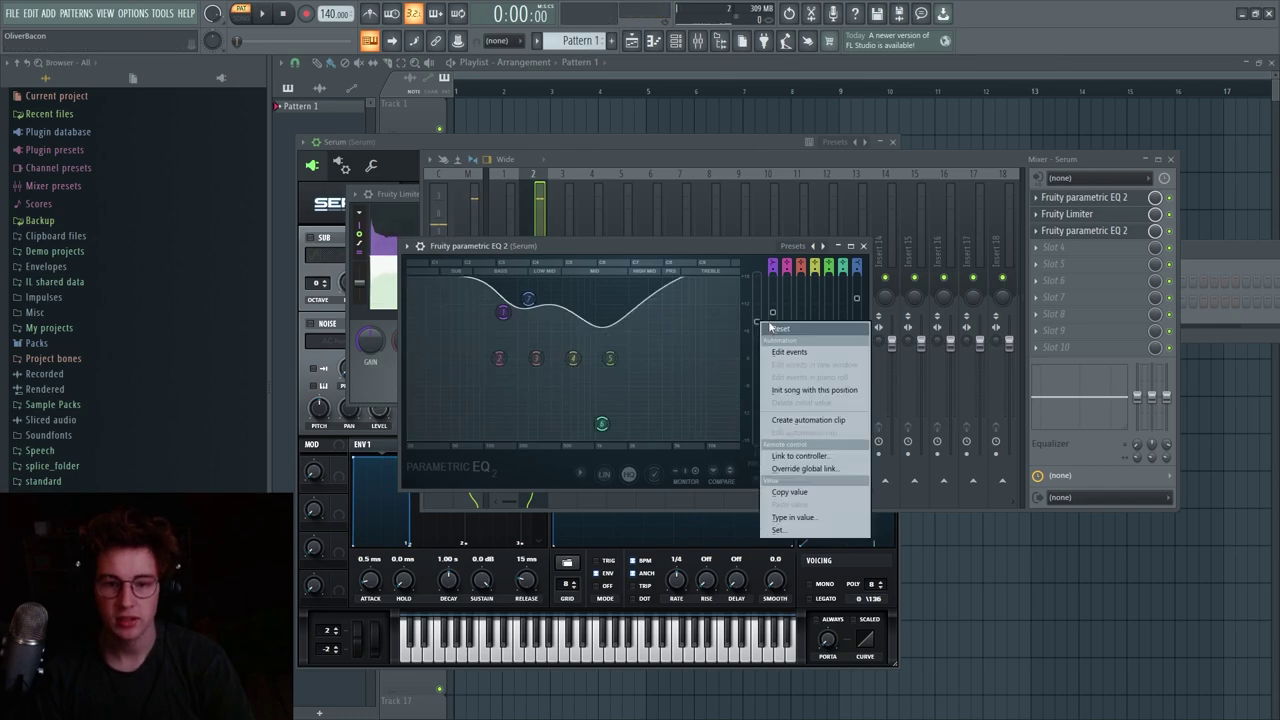
click(771, 329)
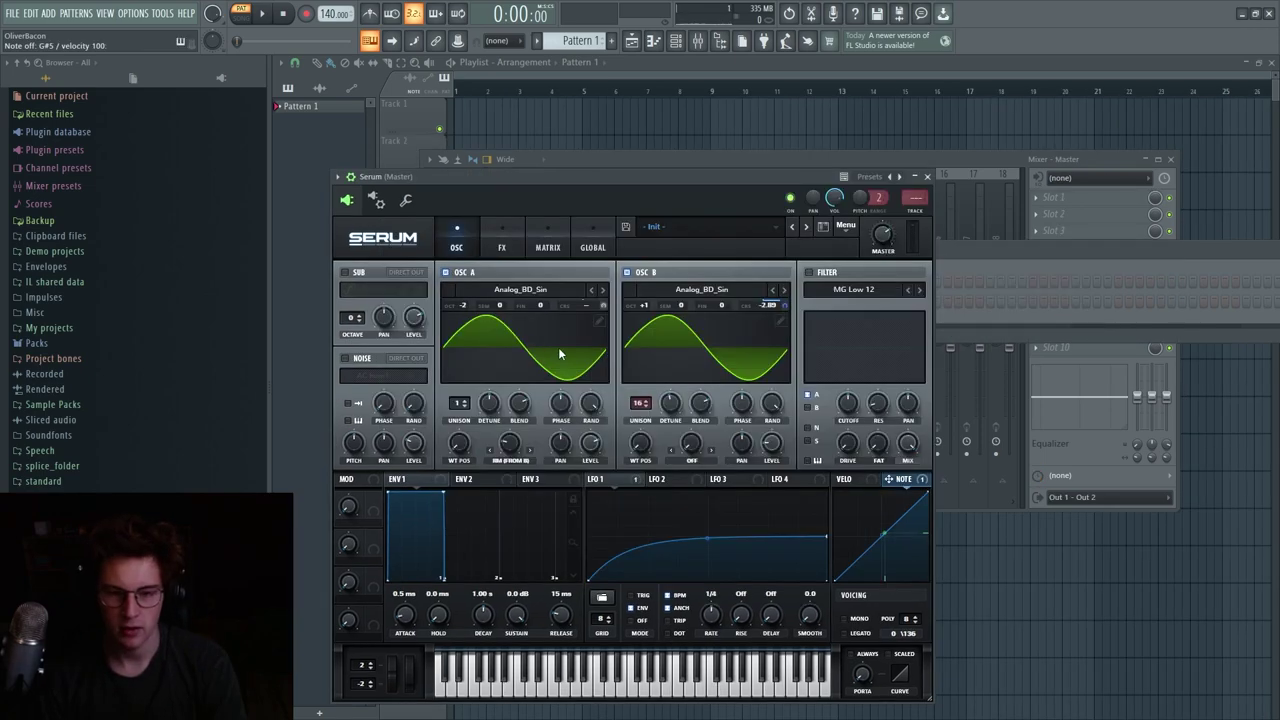
- Audition notes in the Serum patch and replace the phaser with the flanger in its effects rack
drag(665, 406, 686, 264)
key(q)
key(h)
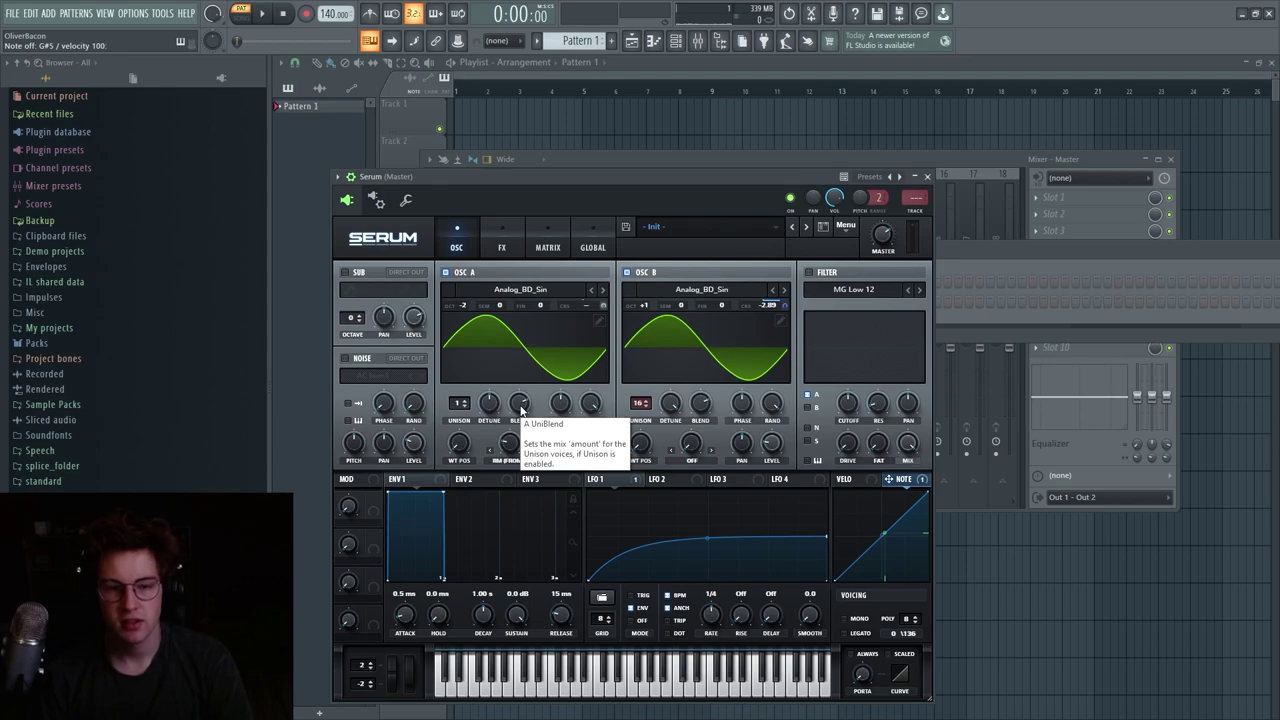
click(503, 247)
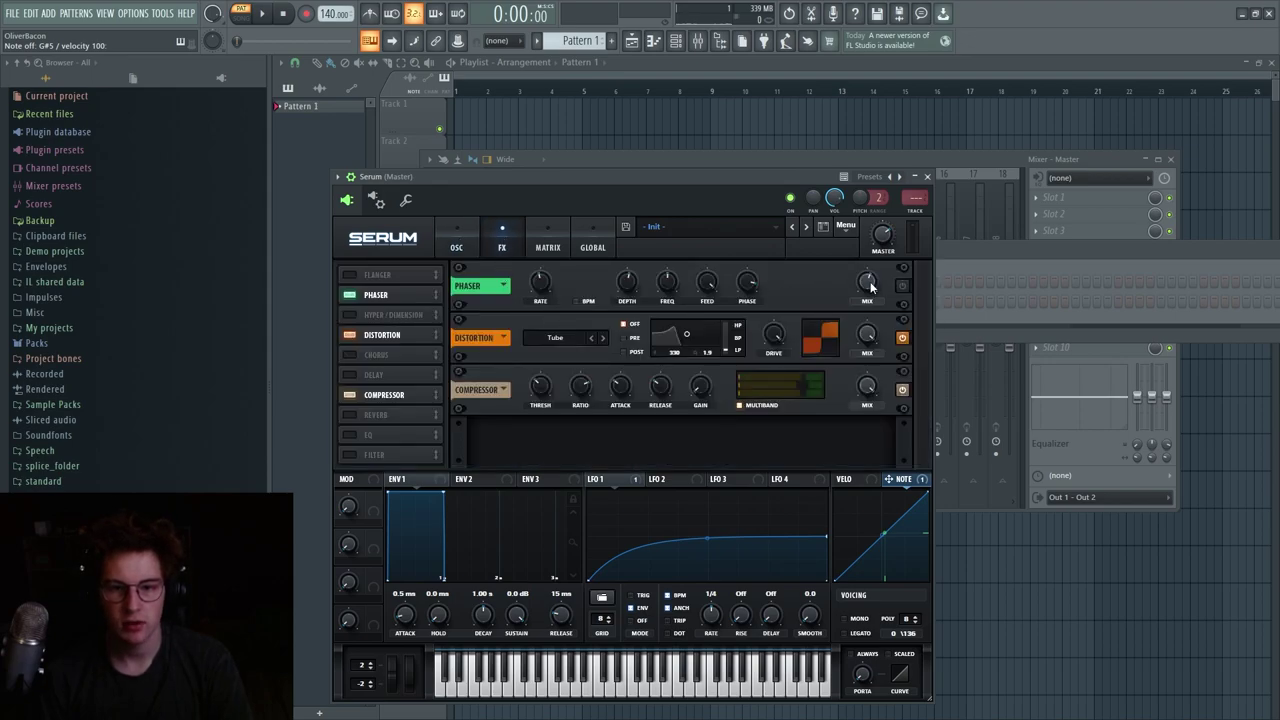
key(q)
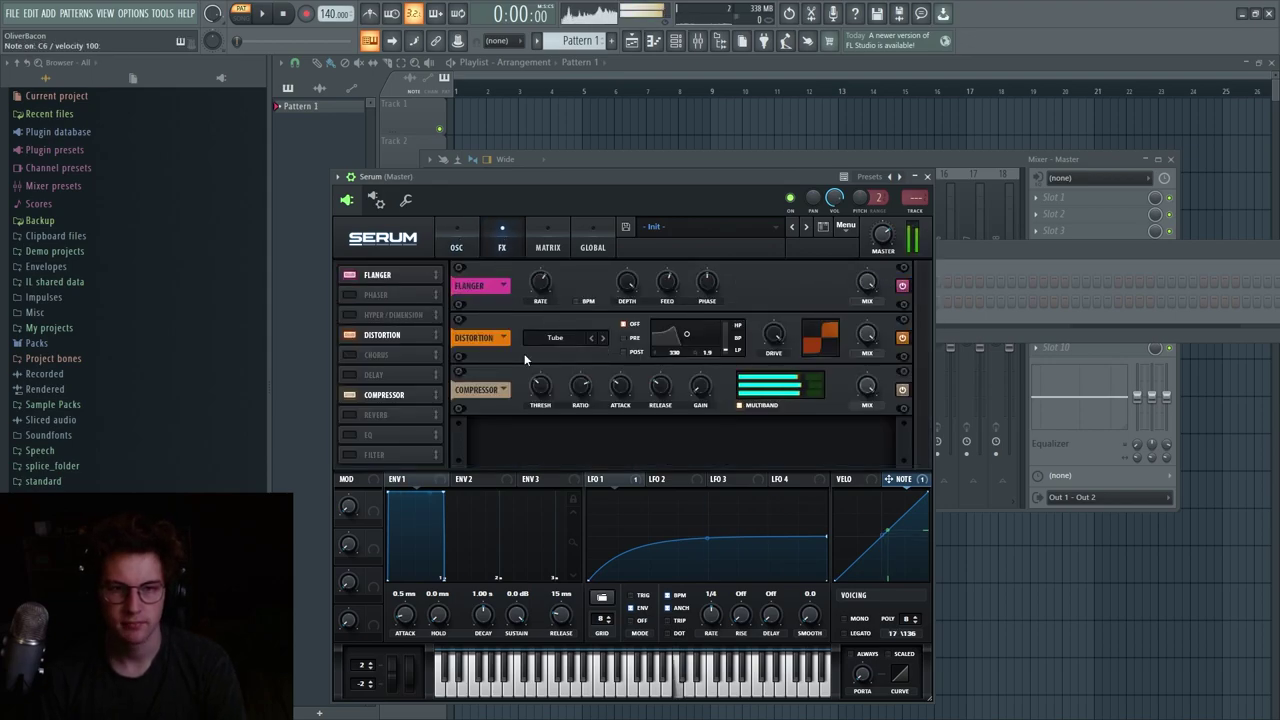
key(q)
- Enable Serum's Hyper / Dimension effect and raise the starting point of the LFO 1 curve toward full height
click(459, 247)
key(x)
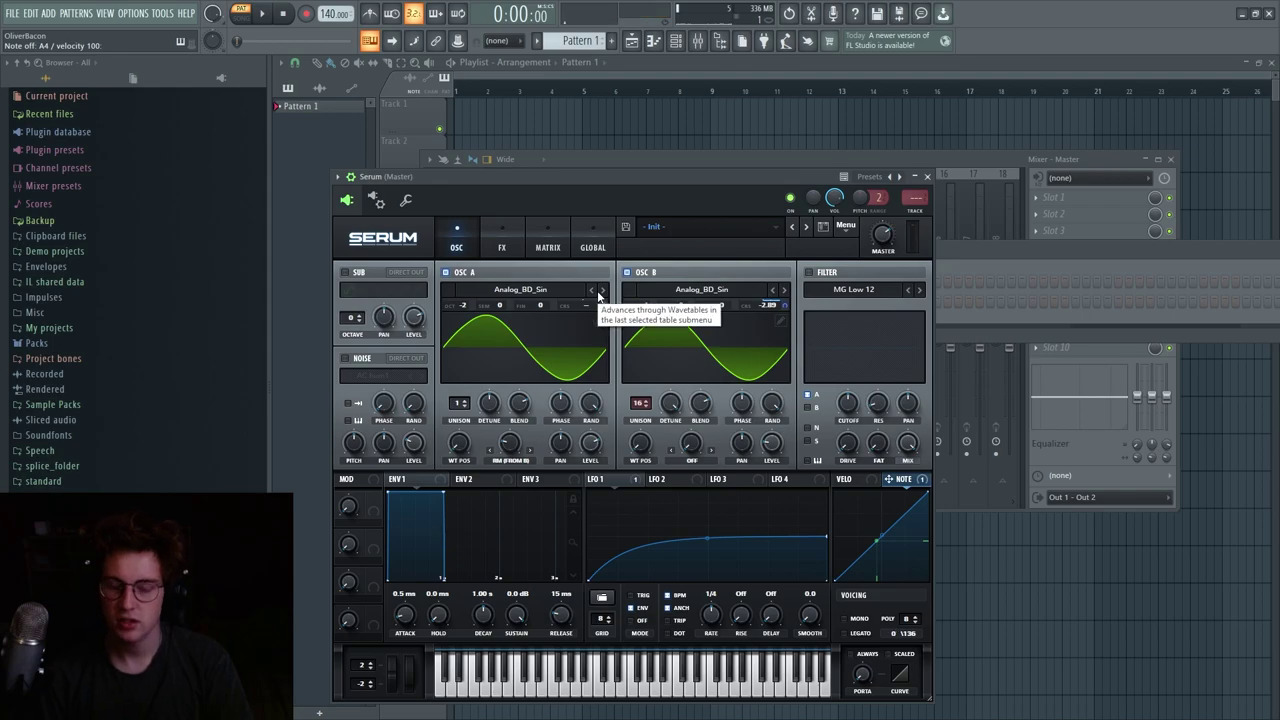
click(503, 236)
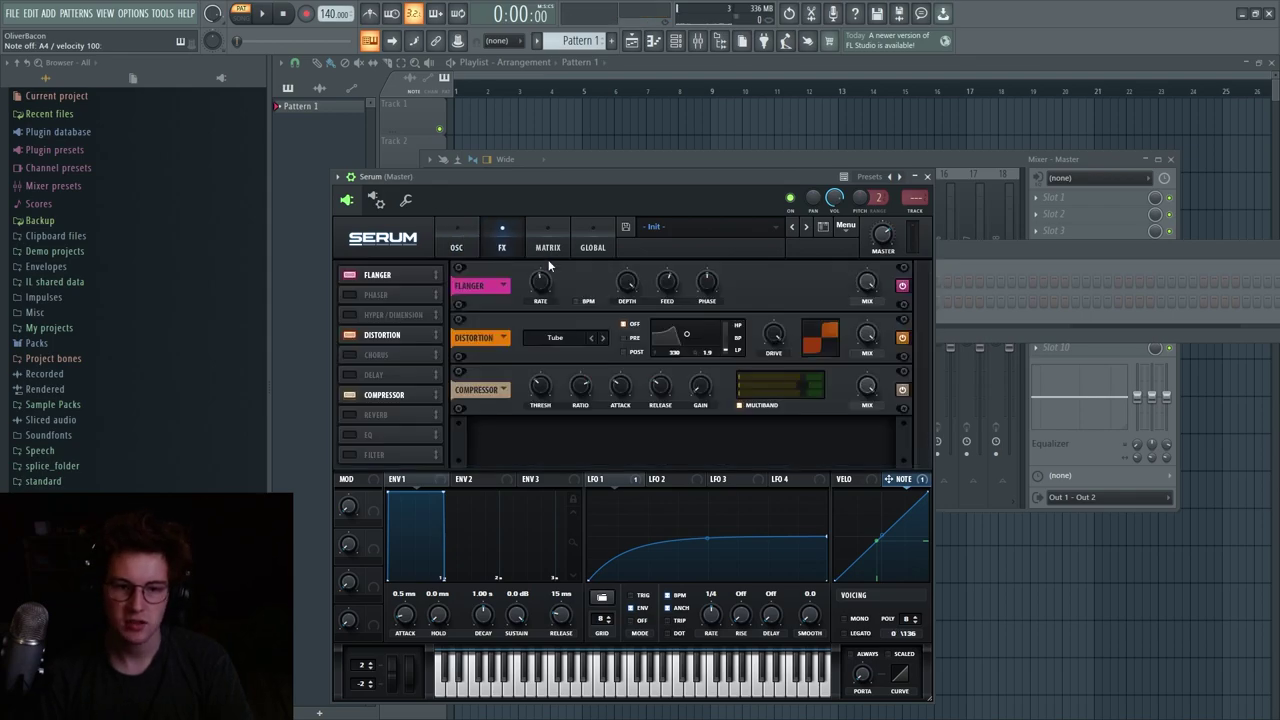
click(349, 315)
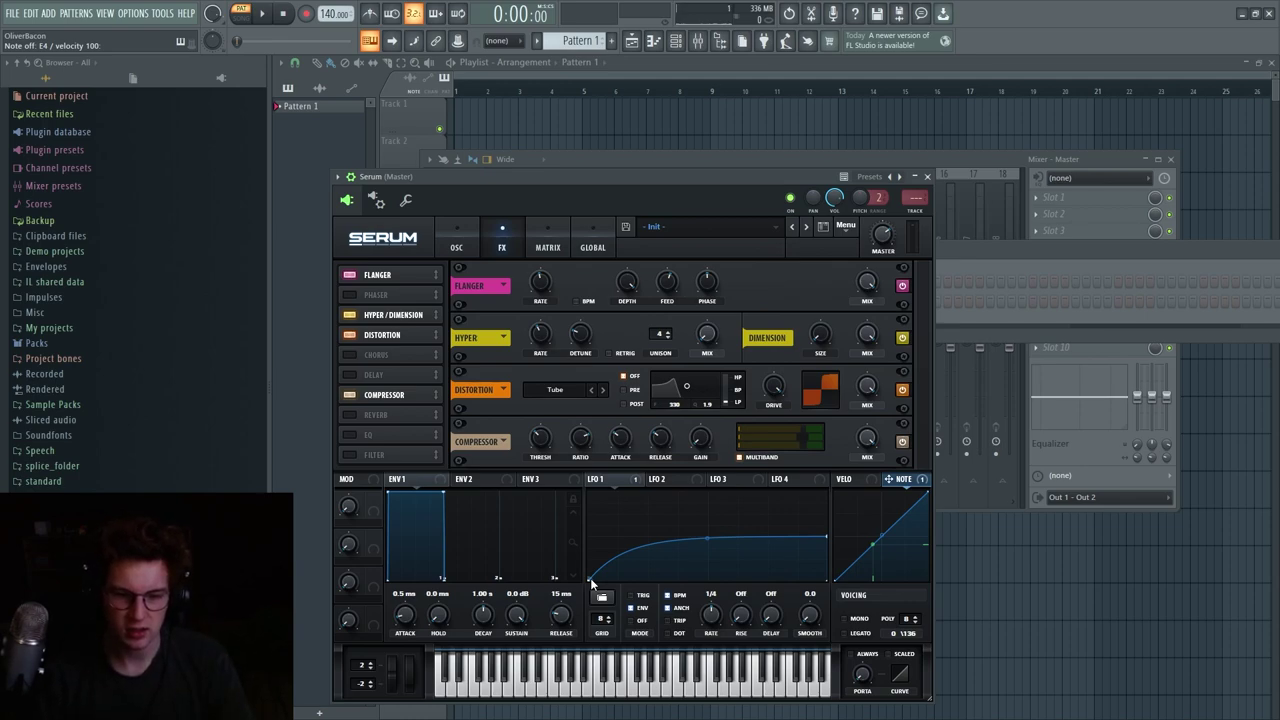
drag(590, 578, 590, 494)
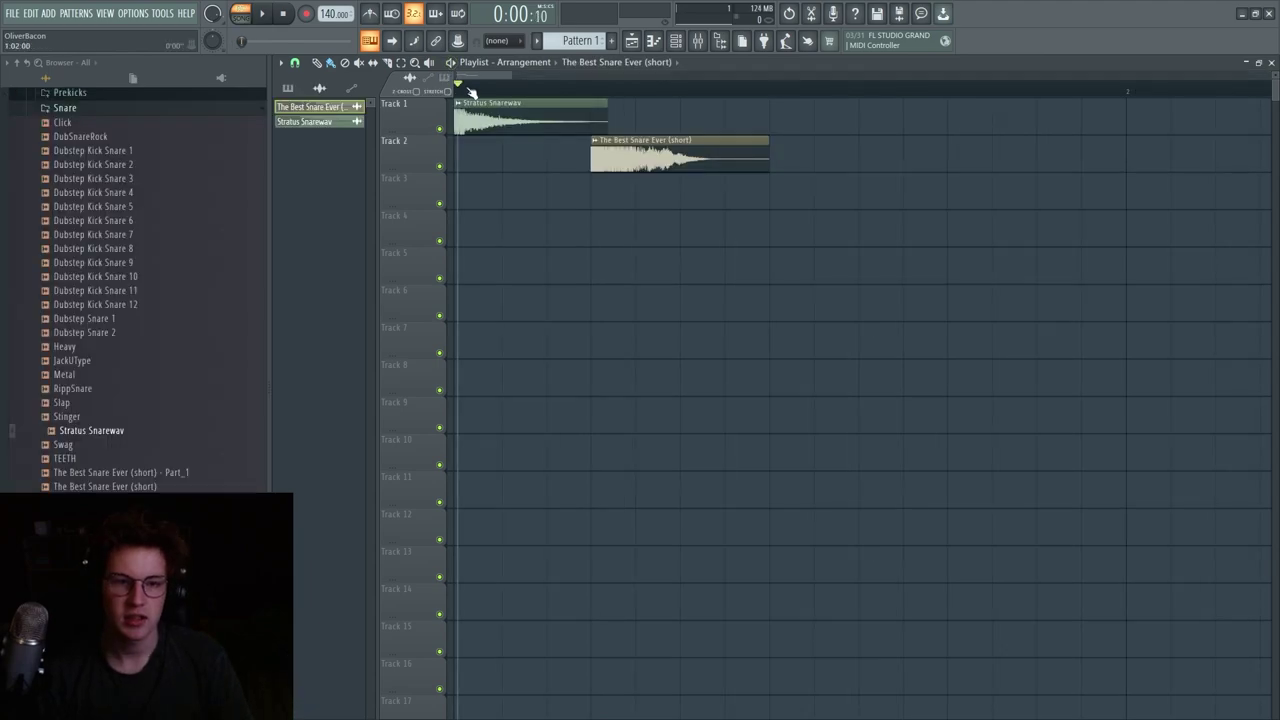
- Audition the two snare clips on playlist tracks 1 and 2 and delete both
key(space)
key(space)
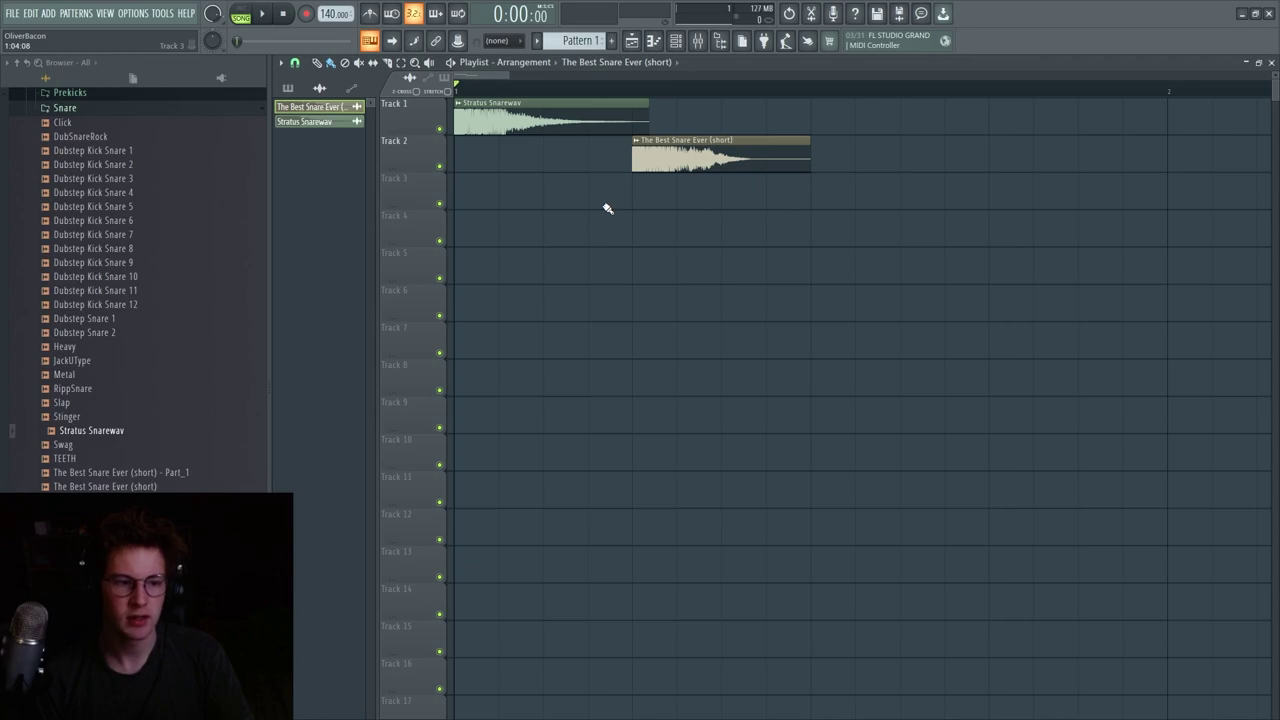
right_click(715, 158)
right_click(630, 120)
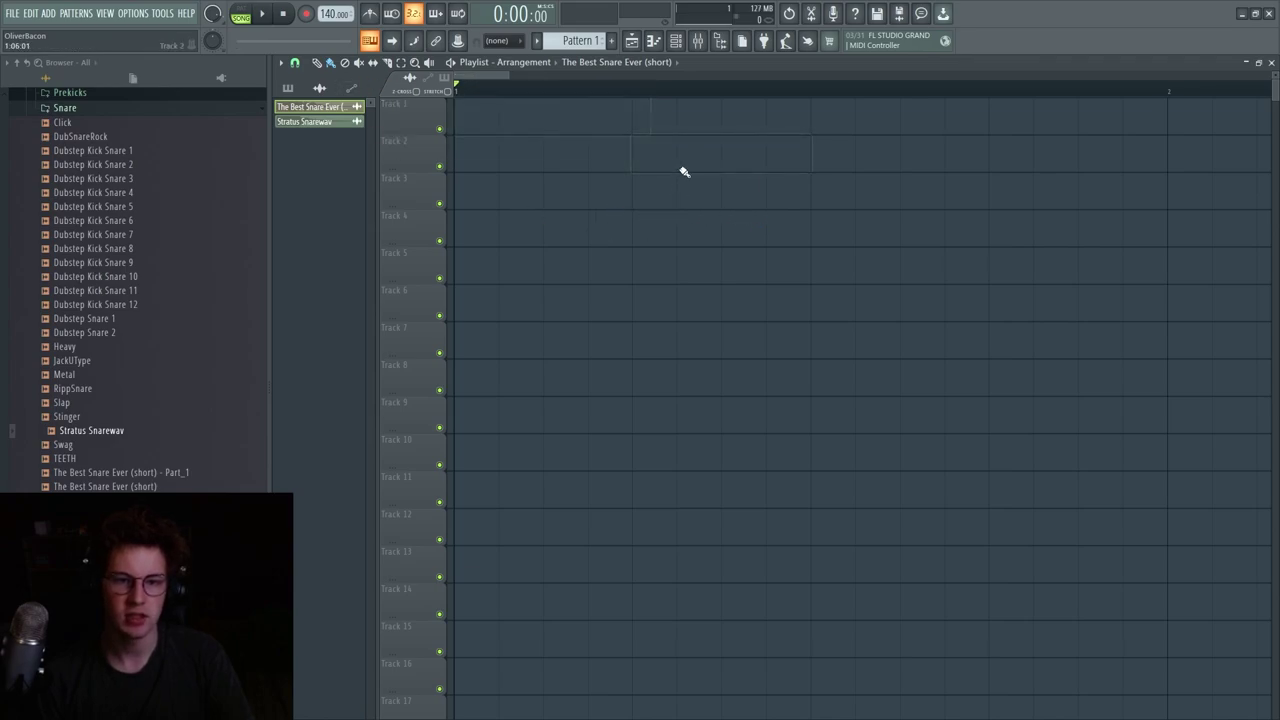
- Start a new empty project without saving changes and add a Serum channel
click(13, 13)
click(55, 30)
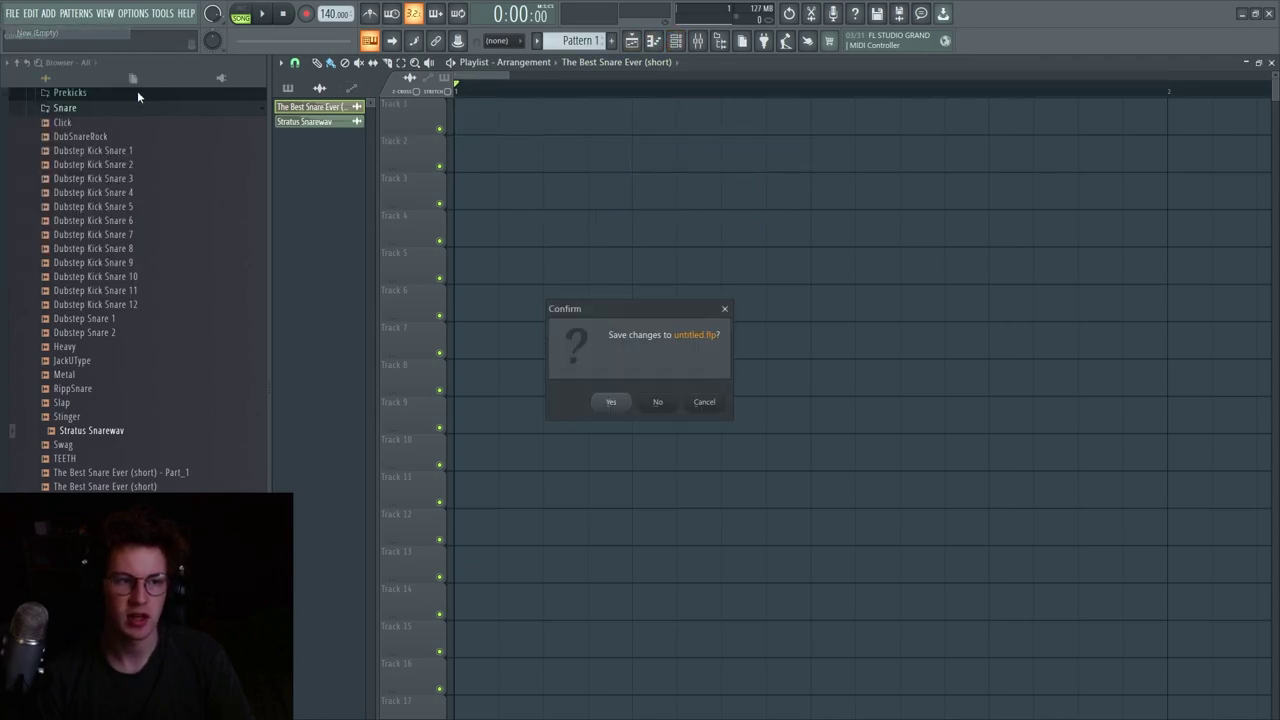
click(657, 401)
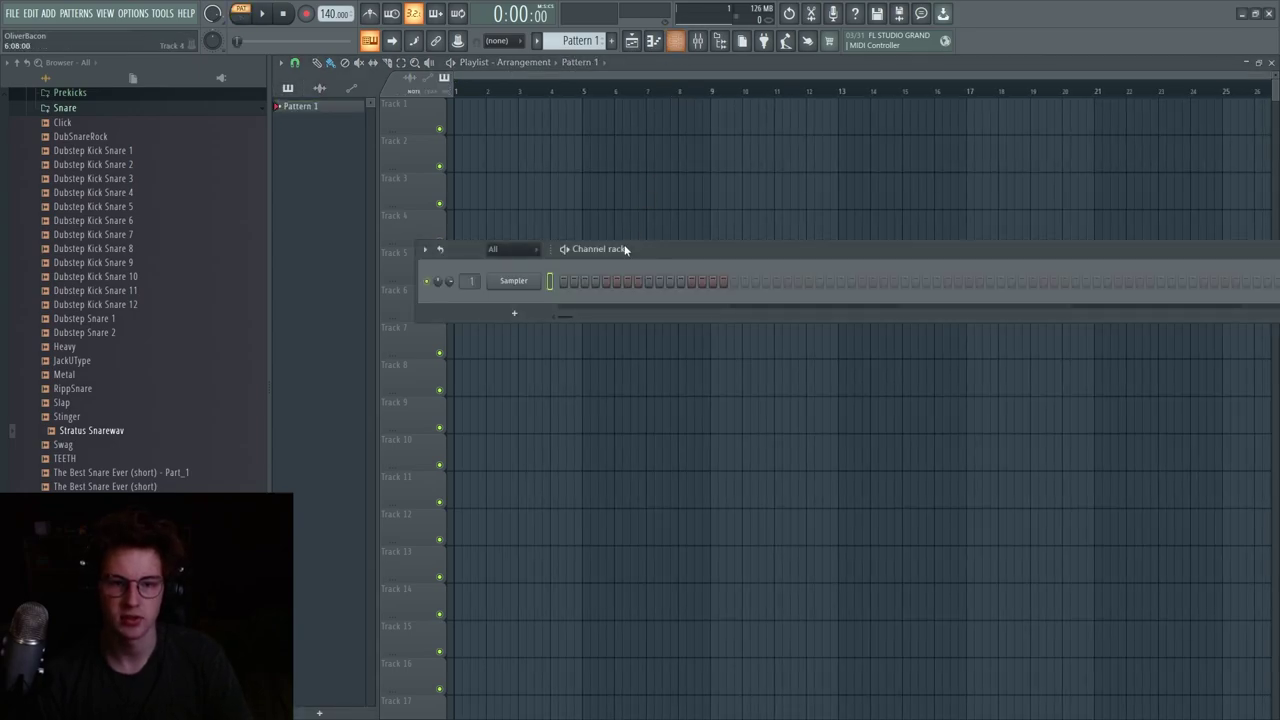
click(514, 313)
click(628, 165)
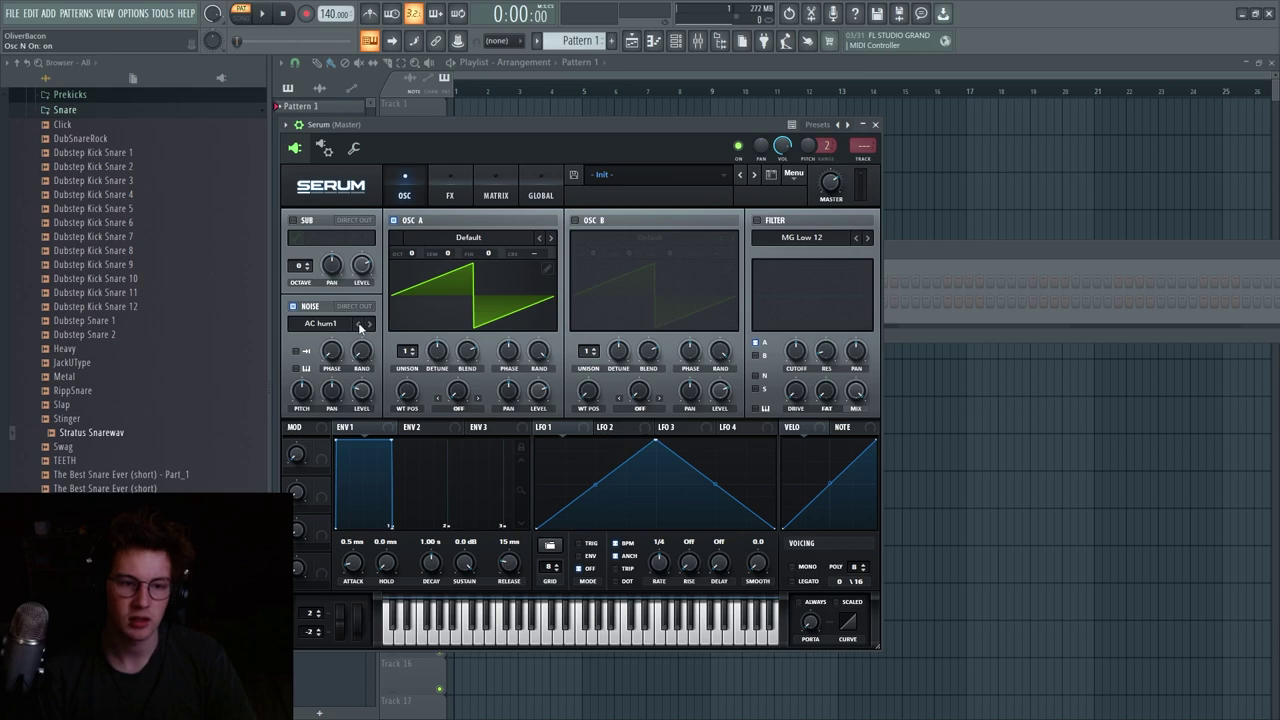
- Shape LFO 1 into a curved decay from full height to zero and assign it to the noise oscillator's level
drag(656, 444, 538, 442)
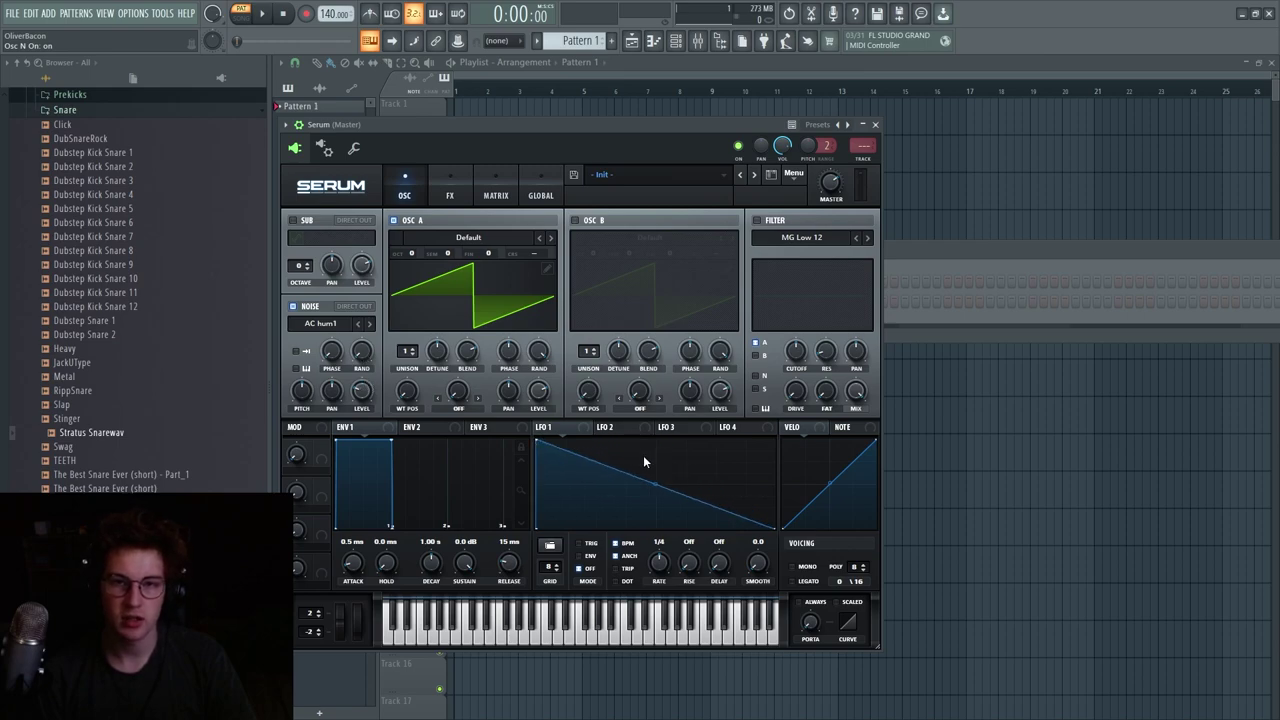
drag(651, 487, 645, 508)
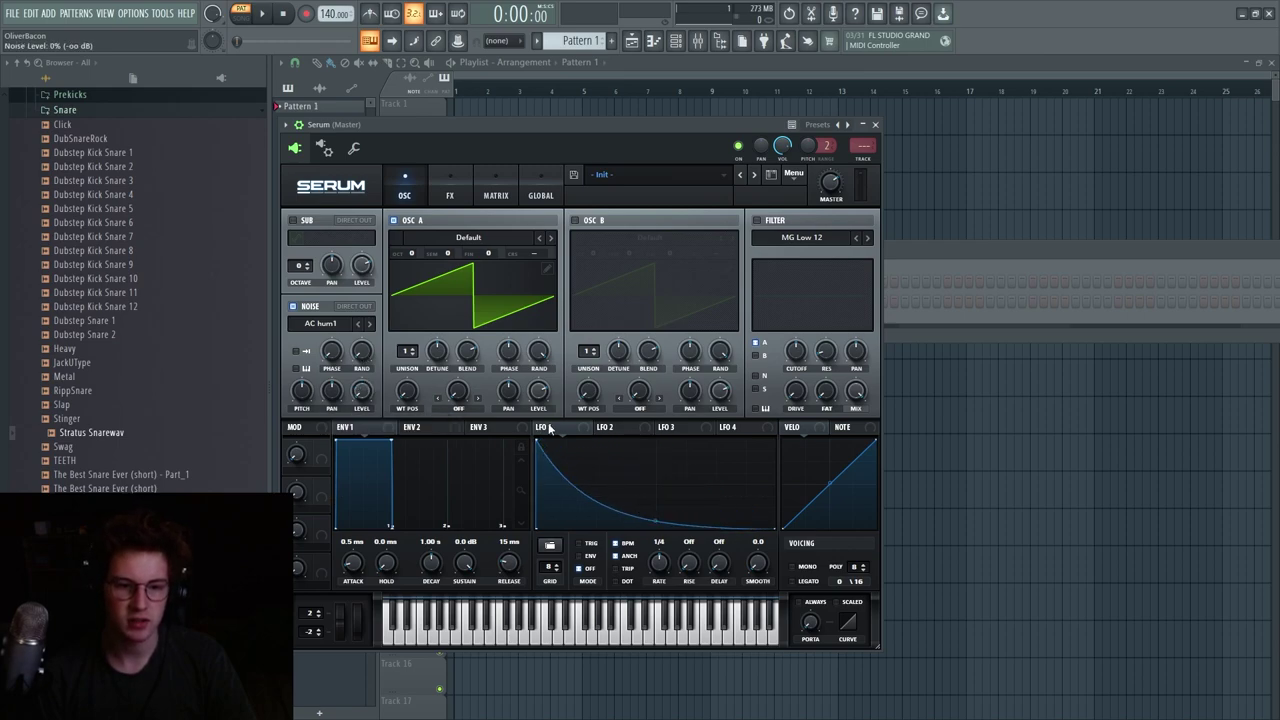
drag(355, 393, 359, 392)
- Turn off oscillator A after auditioning a note and place the rendered noise hit as an audio clip on track 1
key(b)
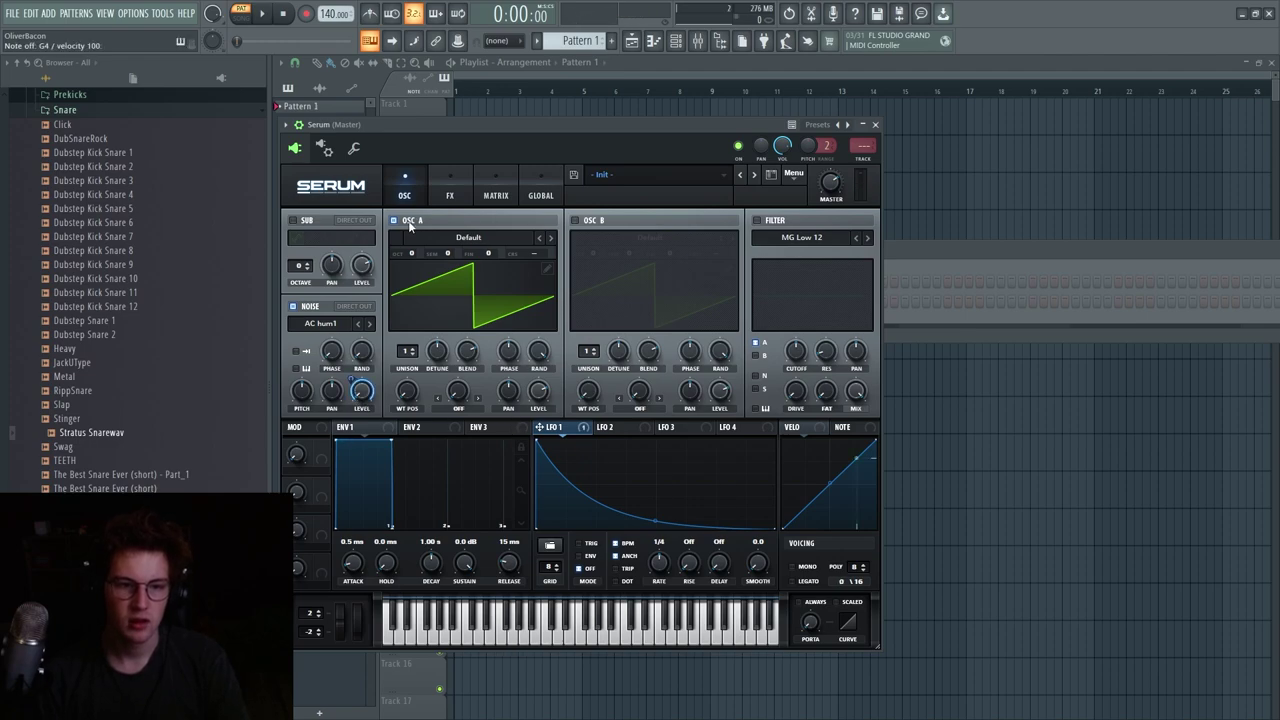
click(413, 221)
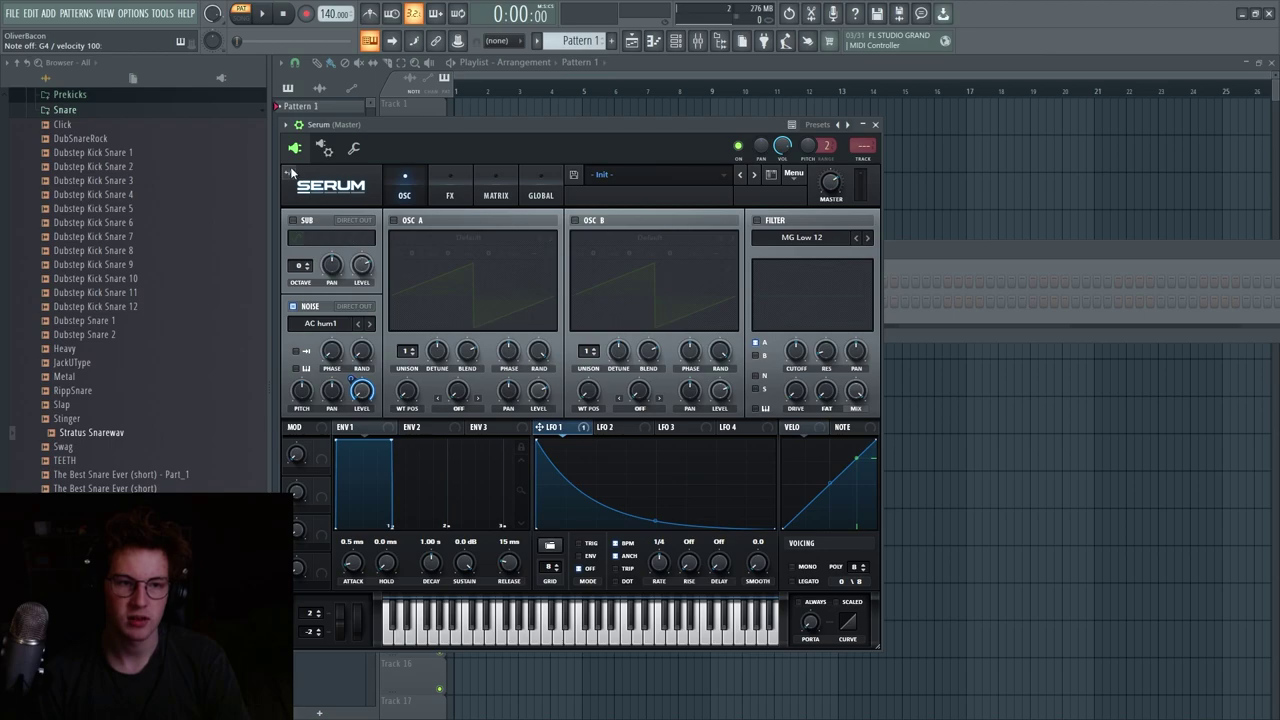
drag(801, 162, 921, 158)
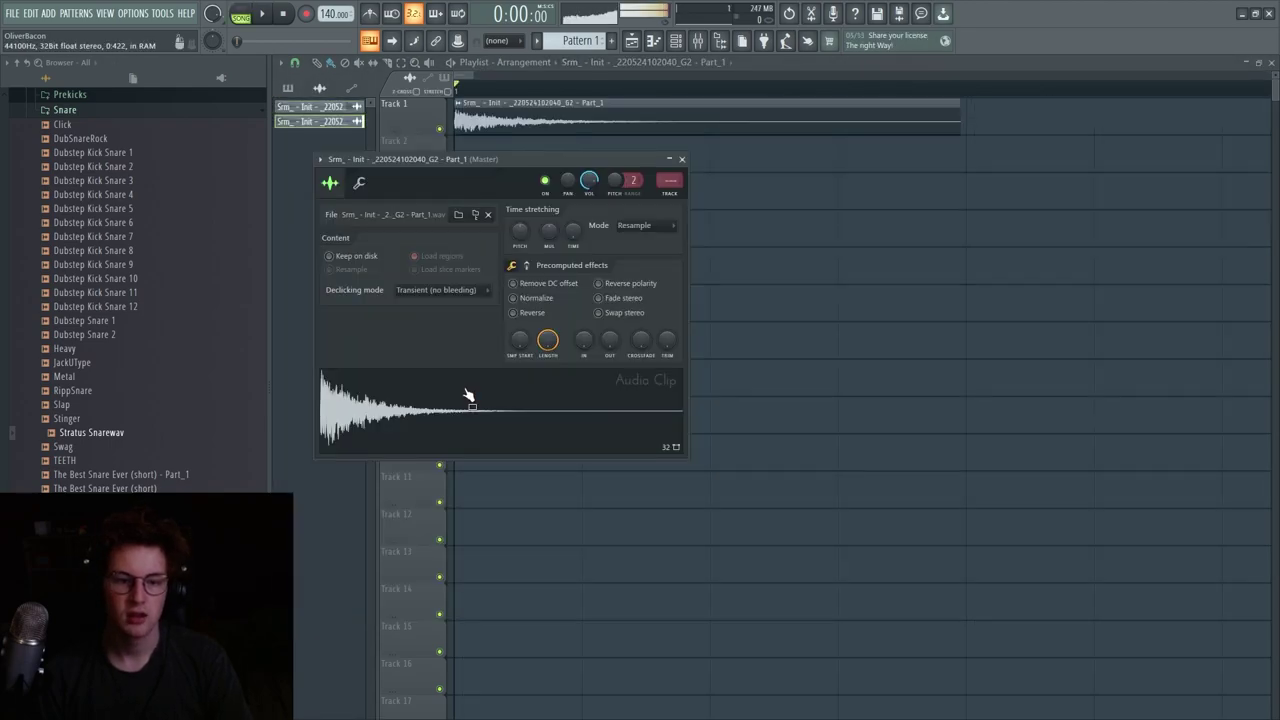
- Route the rendered noise clip to mixer insert 2 and raise Boost in its precomputed effects
click(673, 193)
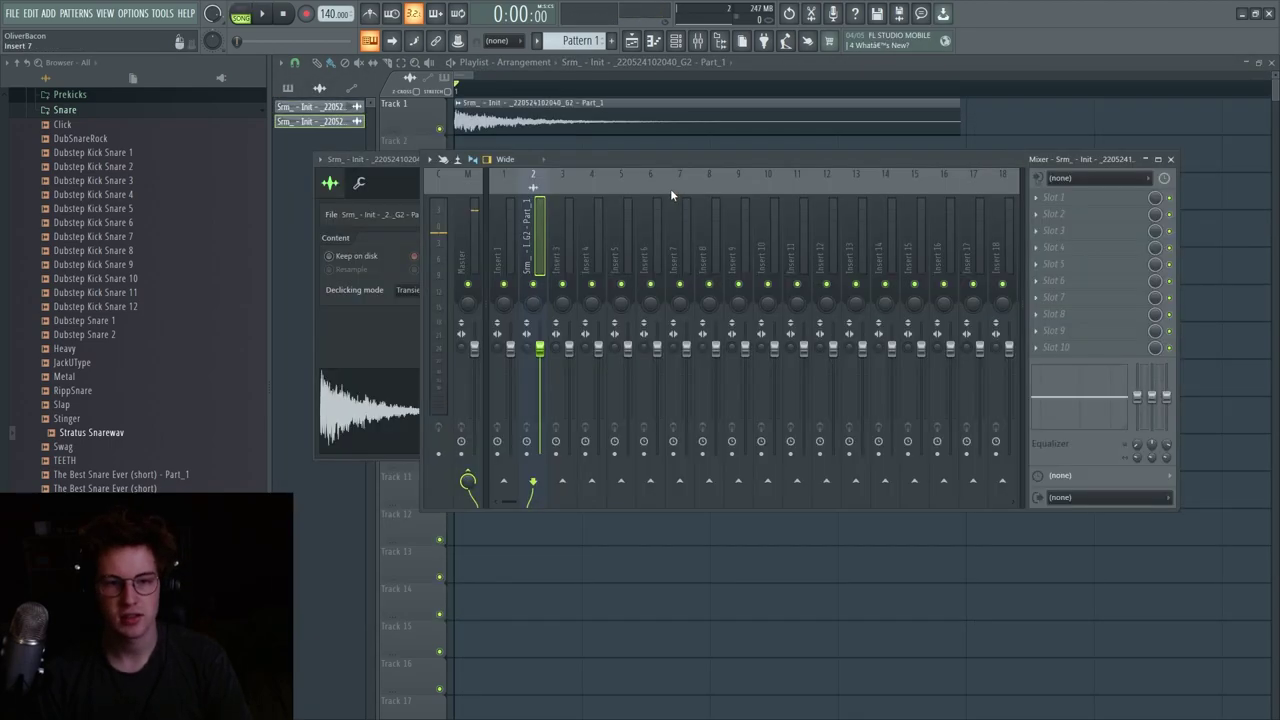
click(1053, 197)
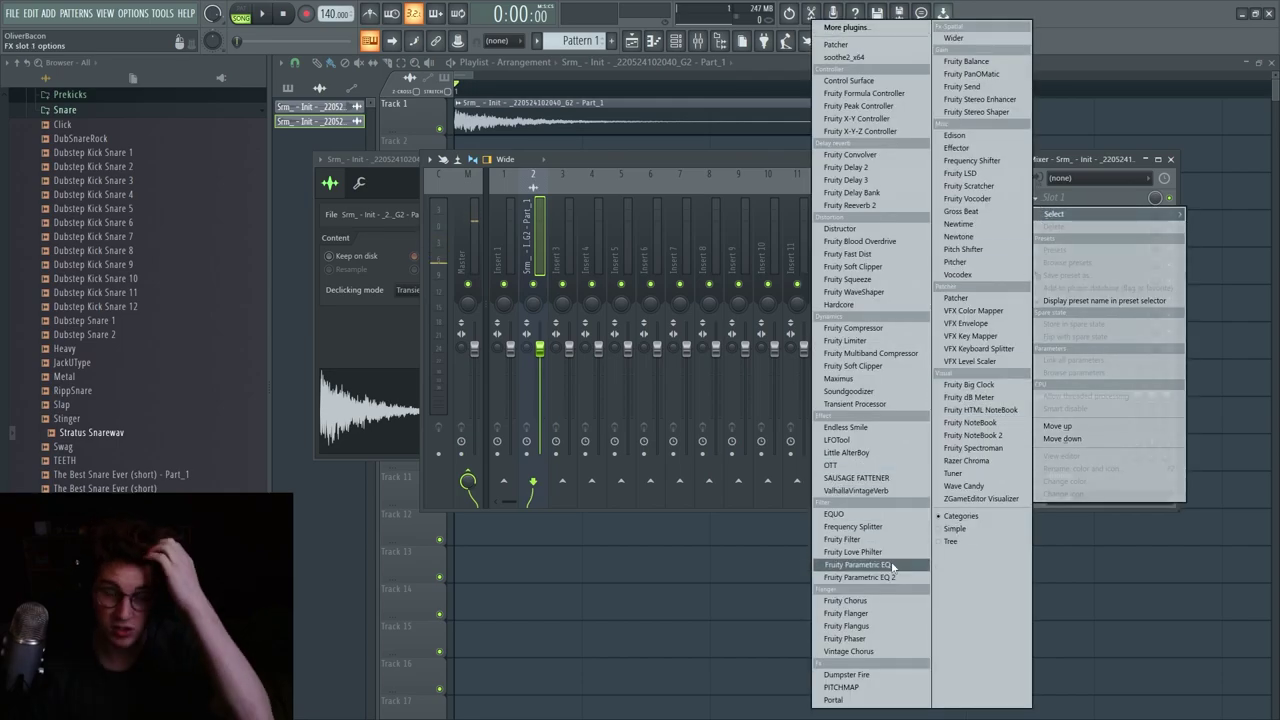
click(775, 545)
click(583, 86)
double_click(584, 106)
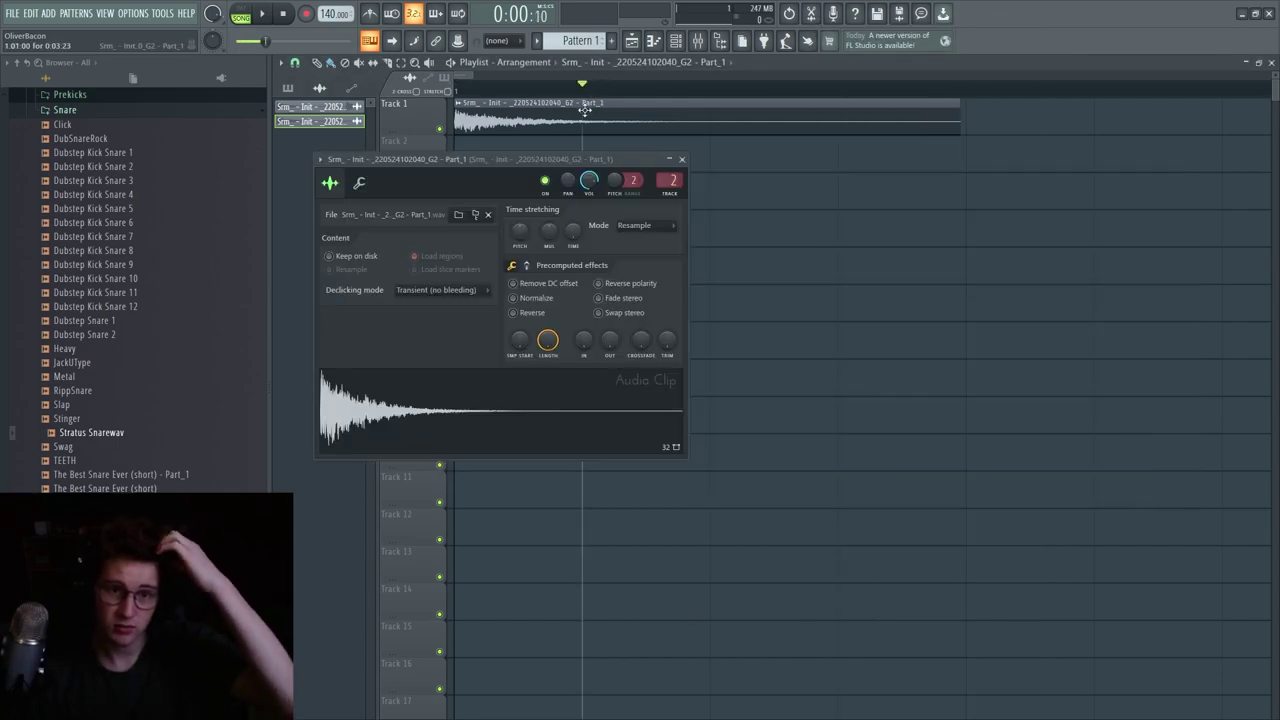
click(512, 266)
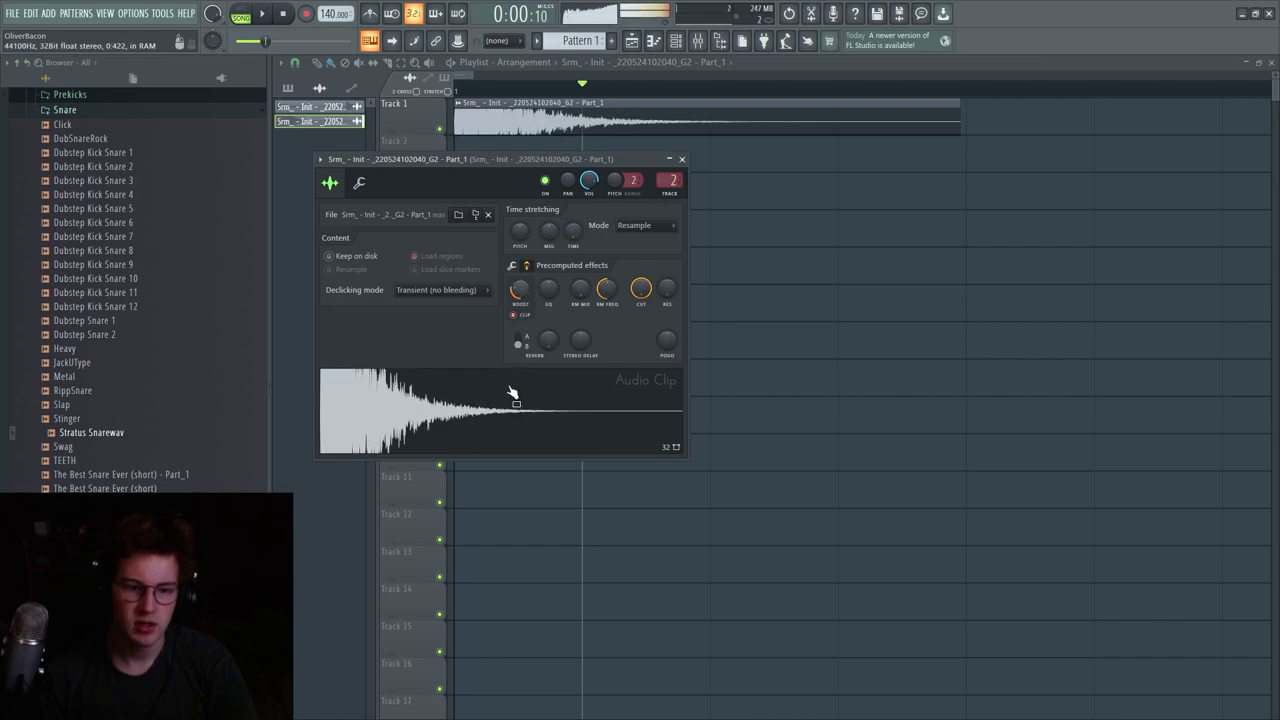
drag(512, 291, 517, 285)
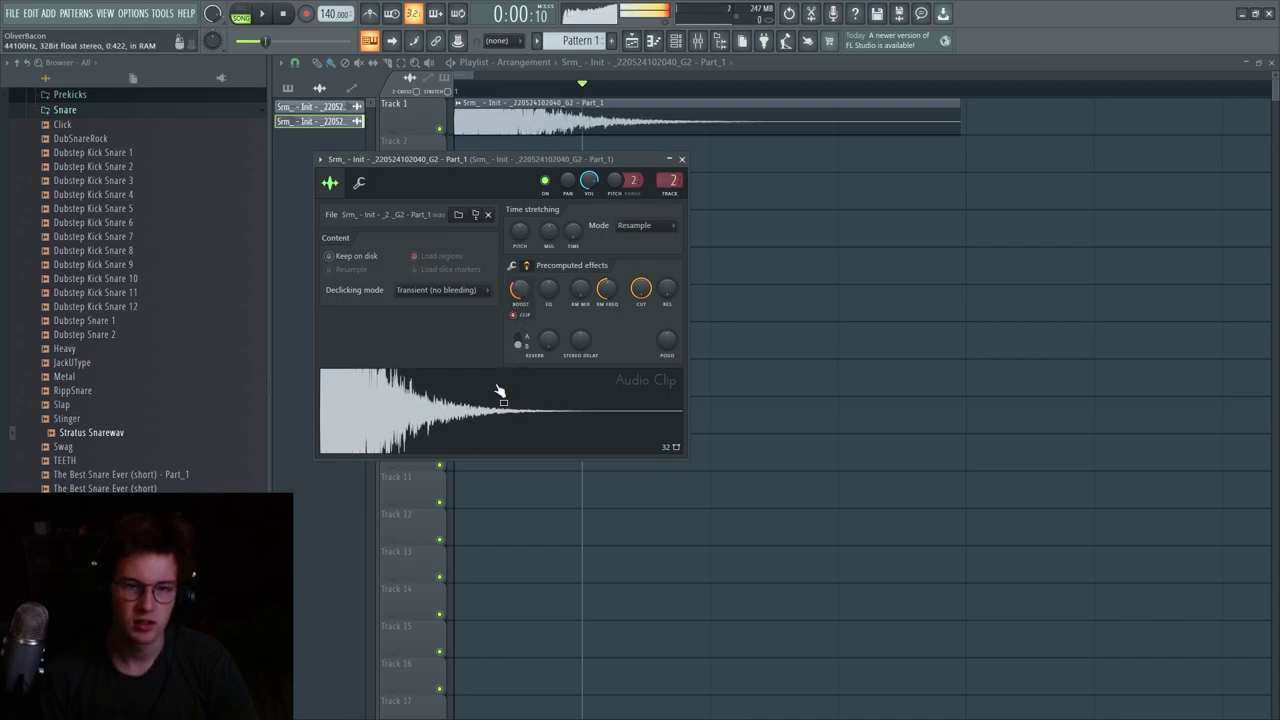
- Load Fruity Parametric EQ 2 in slot 1 of insert 2 and switch it to its next preset
click(703, 40)
click(1050, 198)
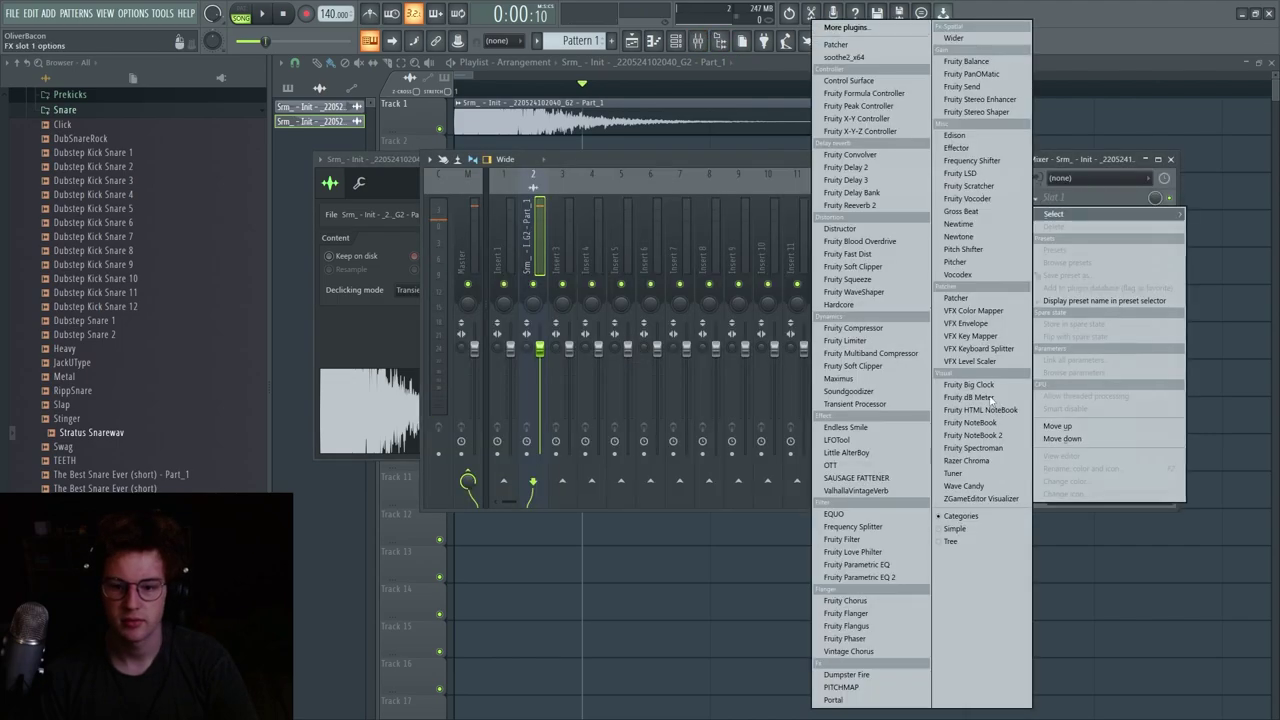
click(870, 577)
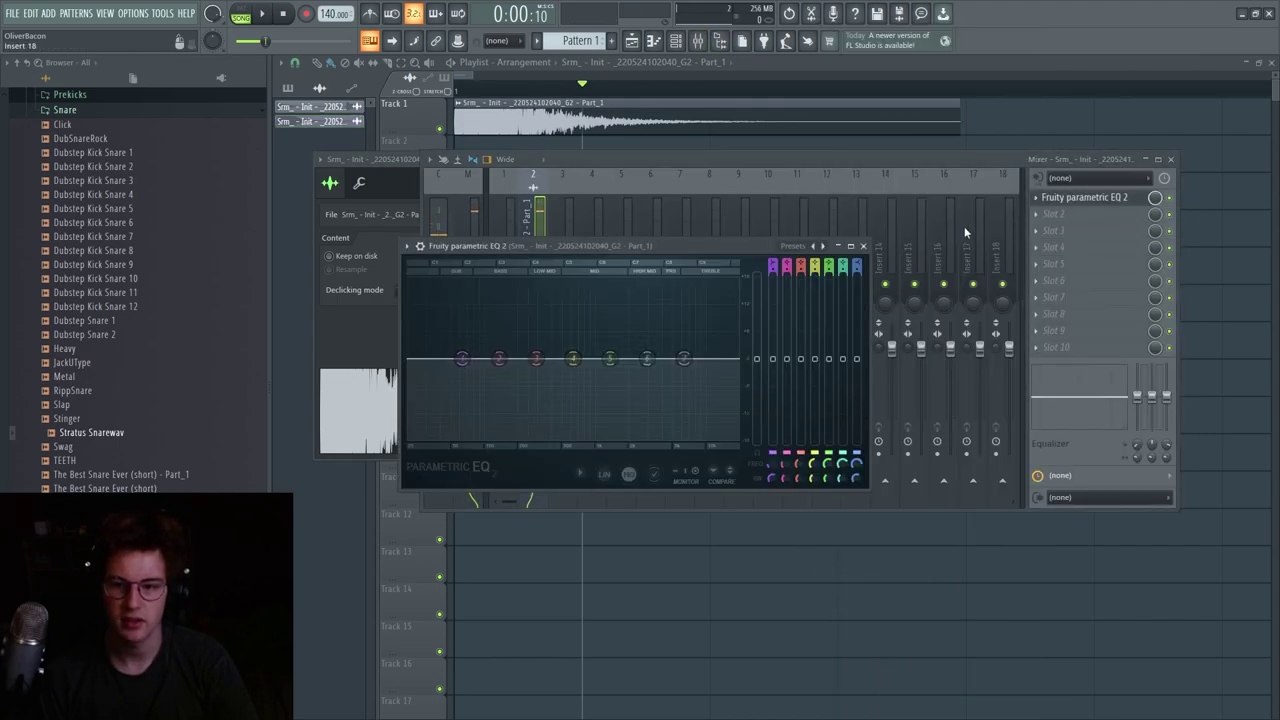
click(825, 246)
- While playing the clip, adjust the band 7 low-pass in the high treble and raise band 1's low-end cutoff
key(space)
drag(738, 357, 722, 360)
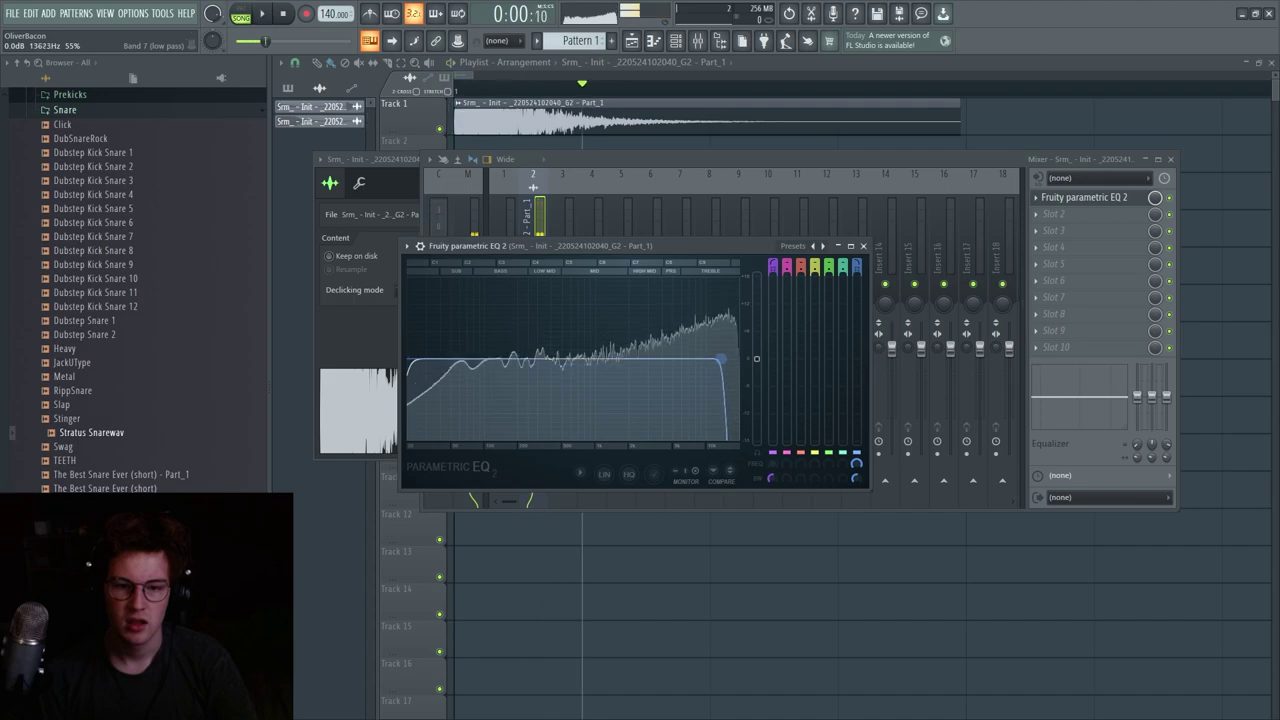
drag(460, 356, 486, 364)
drag(722, 360, 733, 362)
key(space)
- Select the noise clip's length as the playlist time range and audition it from the start
right_click(1051, 554)
drag(976, 101, 571, 103)
key(space)
key(space)
click(455, 89)
key(space)
key(space)
- Load a second Fruity Parametric EQ 2 in slot 2 of mixer insert 2
click(697, 40)
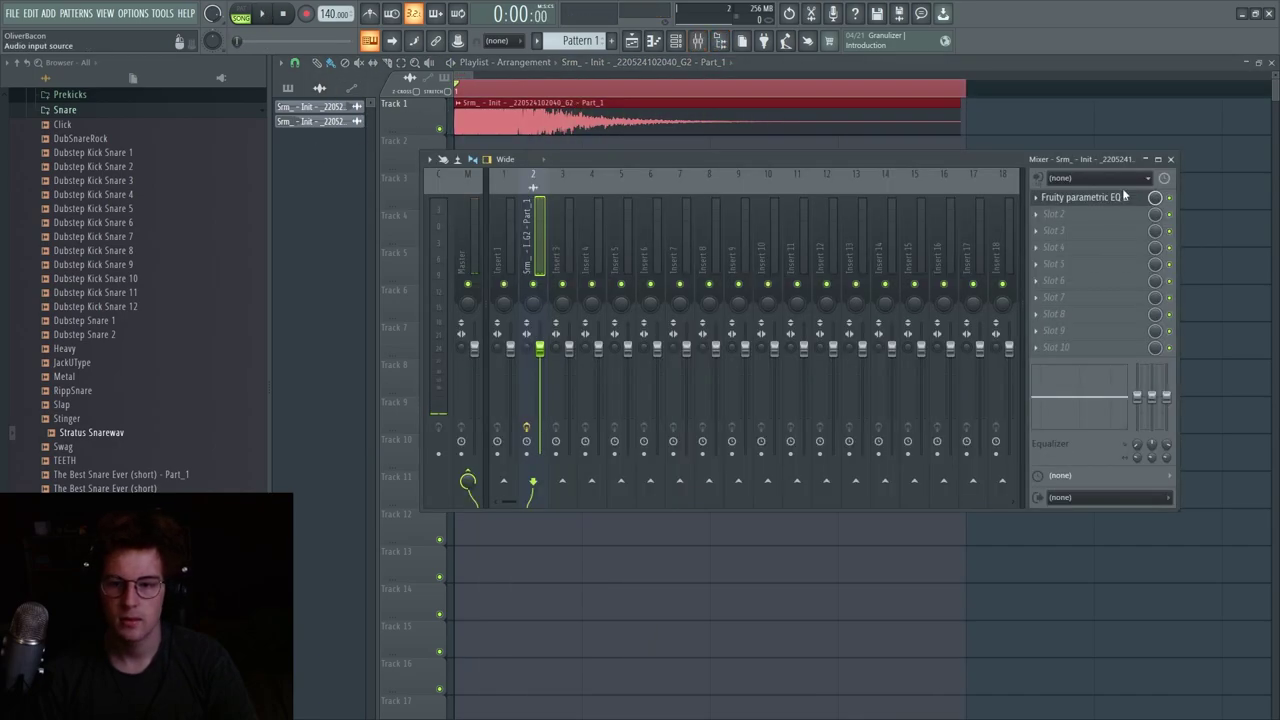
click(1096, 215)
click(870, 579)
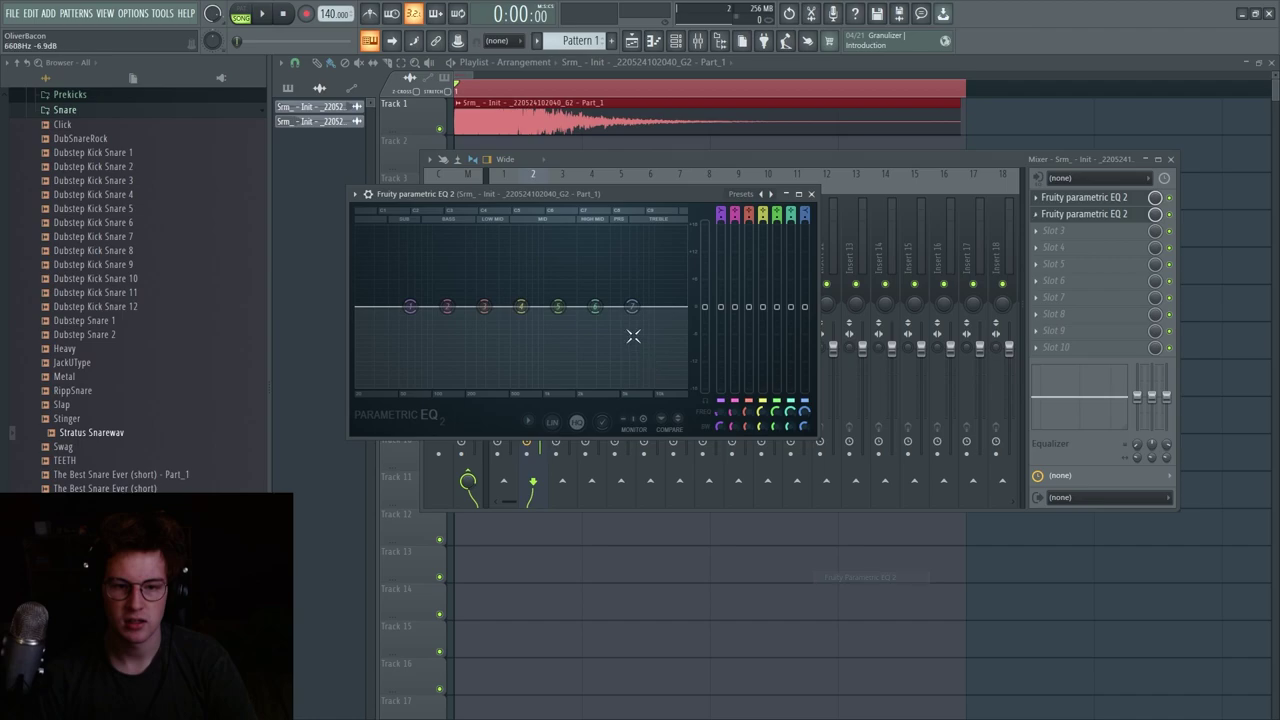
- In the slot 2 equalizer, boost band 6 strongly in the high mids and lower band 7 while auditioning the clip
drag(594, 305, 586, 247)
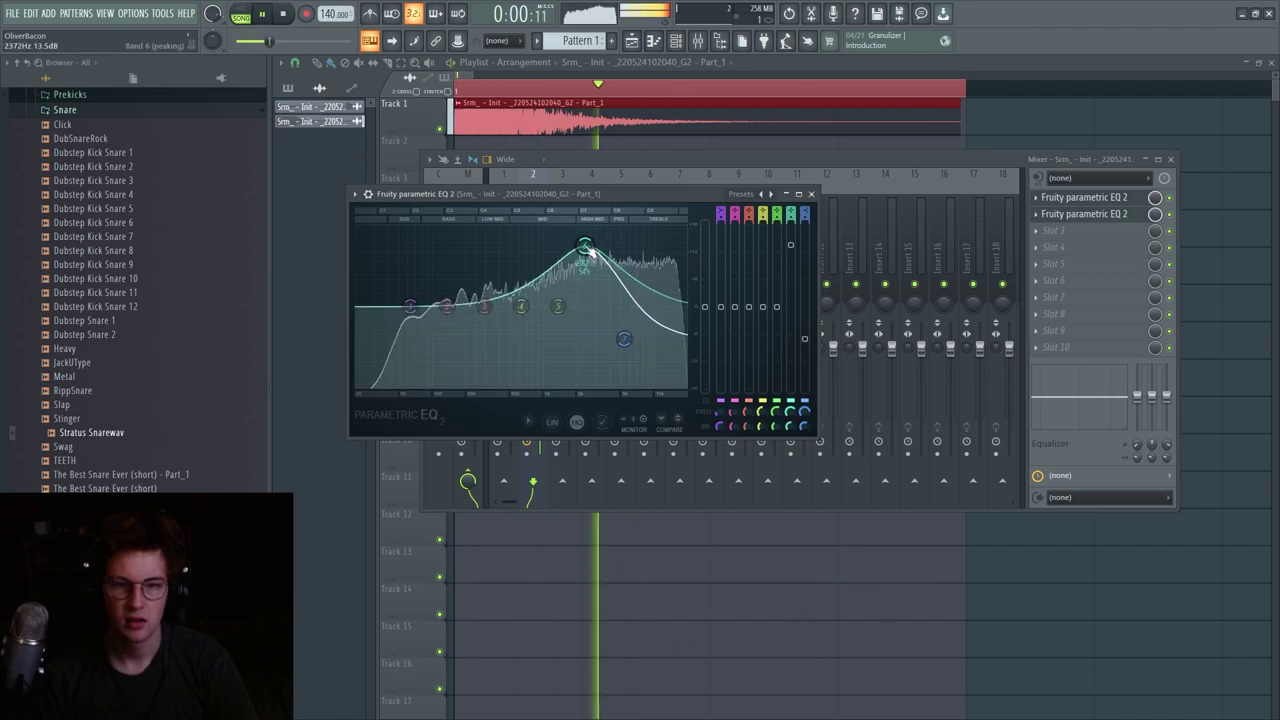
mouse_move(624, 338)
mouse_down()
mouse_move(628, 357)
mouse_move(615, 360)
mouse_up()
key(space)
drag(585, 246, 610, 232)
key(space)
key(space)
key(space)
- Load Fruity Limiter in slot 3, set its sustain to 0 ms and its release to minimum, and audition the clip
click(1053, 230)
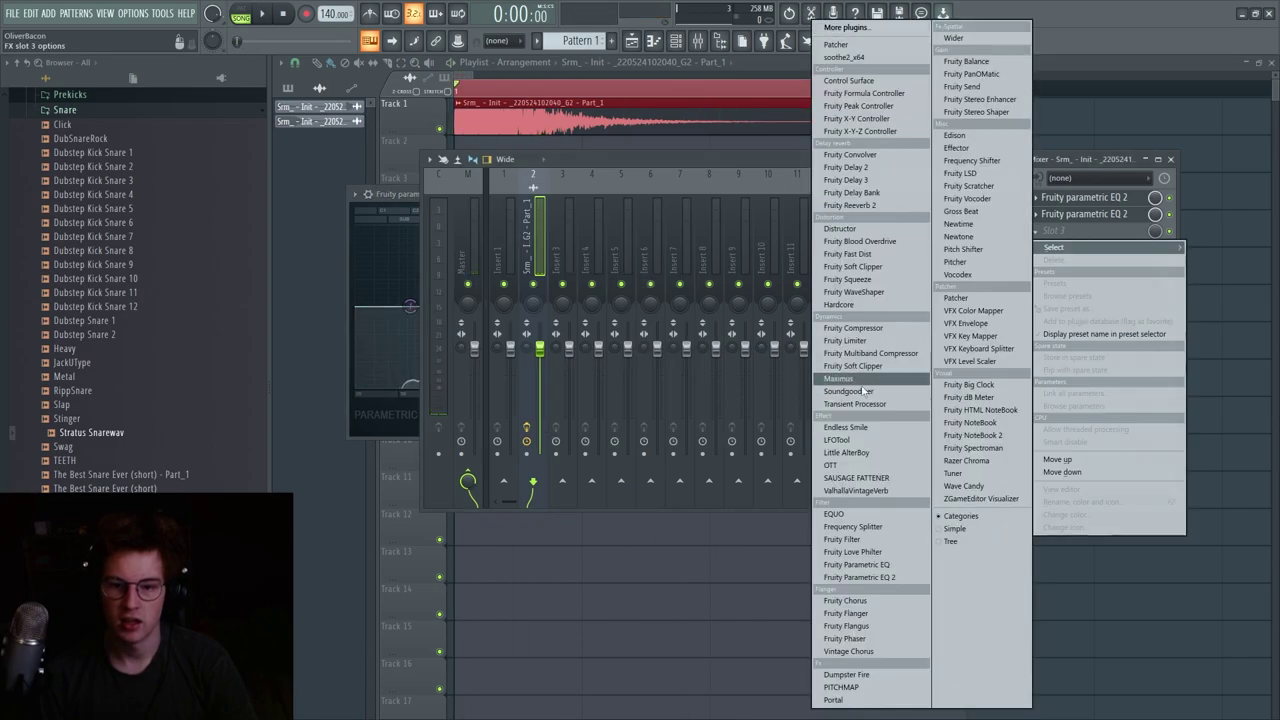
click(845, 340)
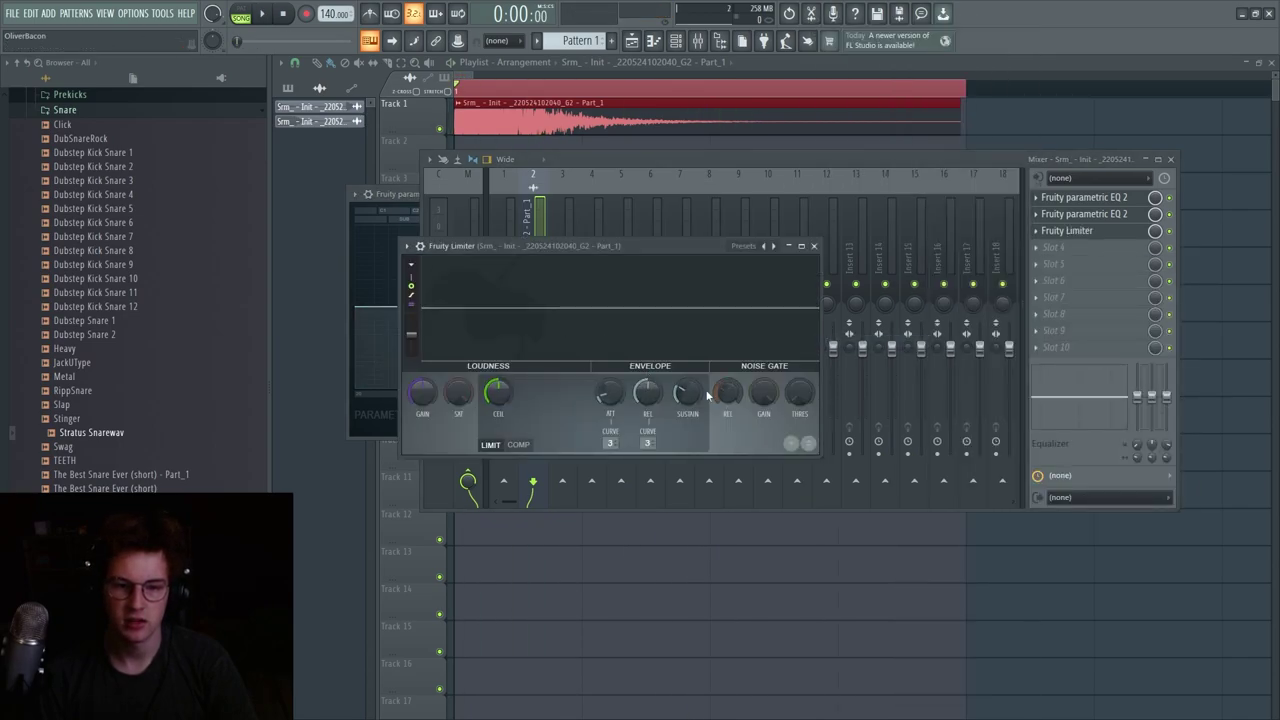
right_click(724, 400)
click(743, 408)
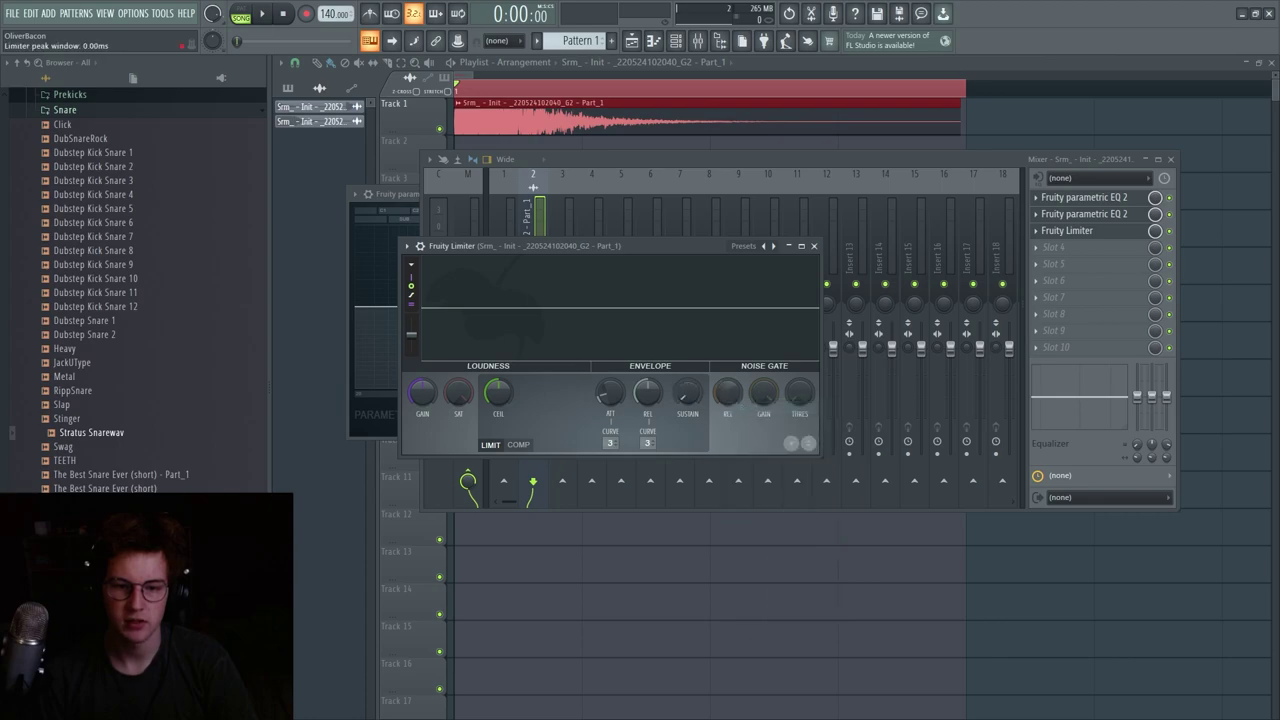
key(space)
key(space)
key(space)
key(space)
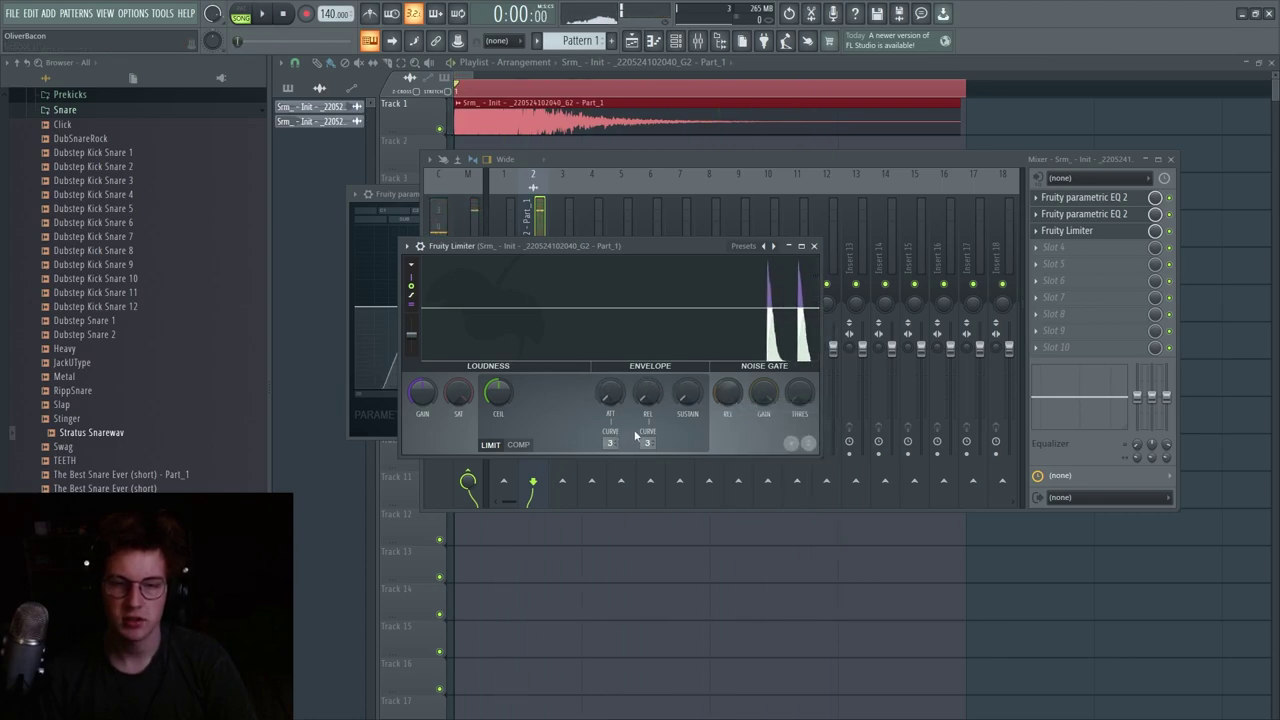
- Insert a third Fruity Parametric EQ 2 before the limiter and raise band 4 into a strong, narrow low-mid peak
click(1088, 234)
click(1093, 240)
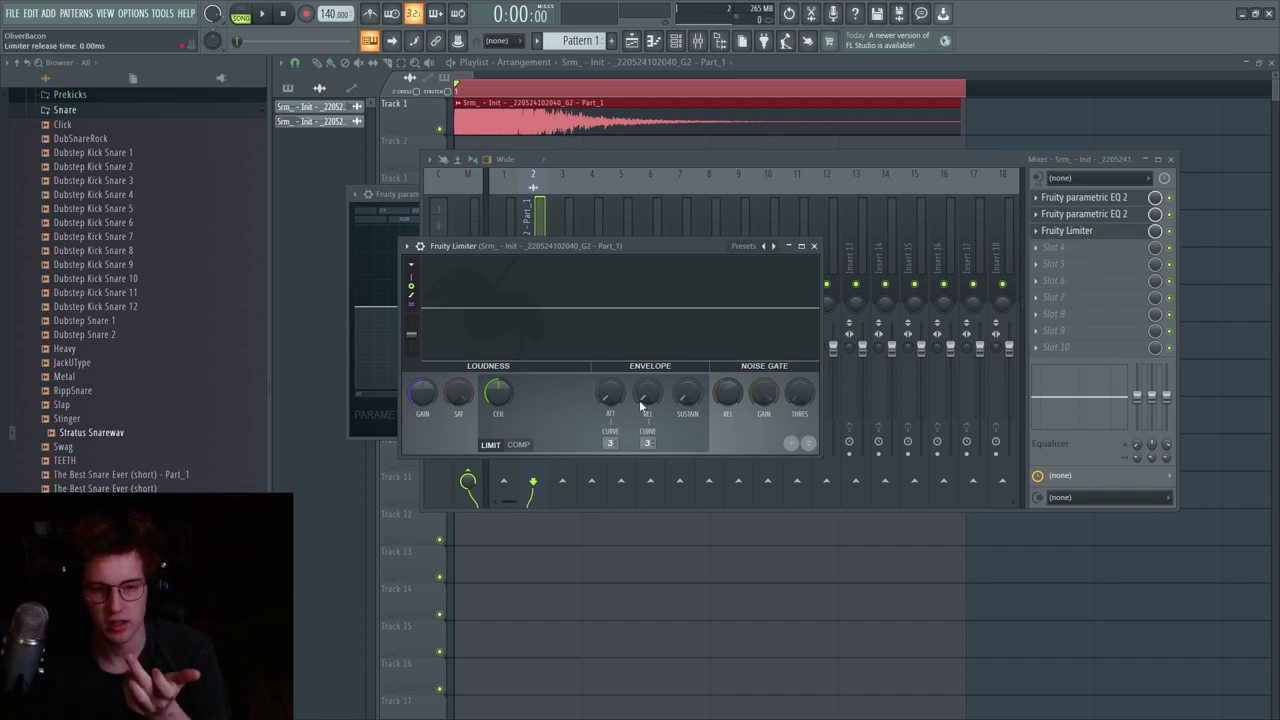
click(1125, 232)
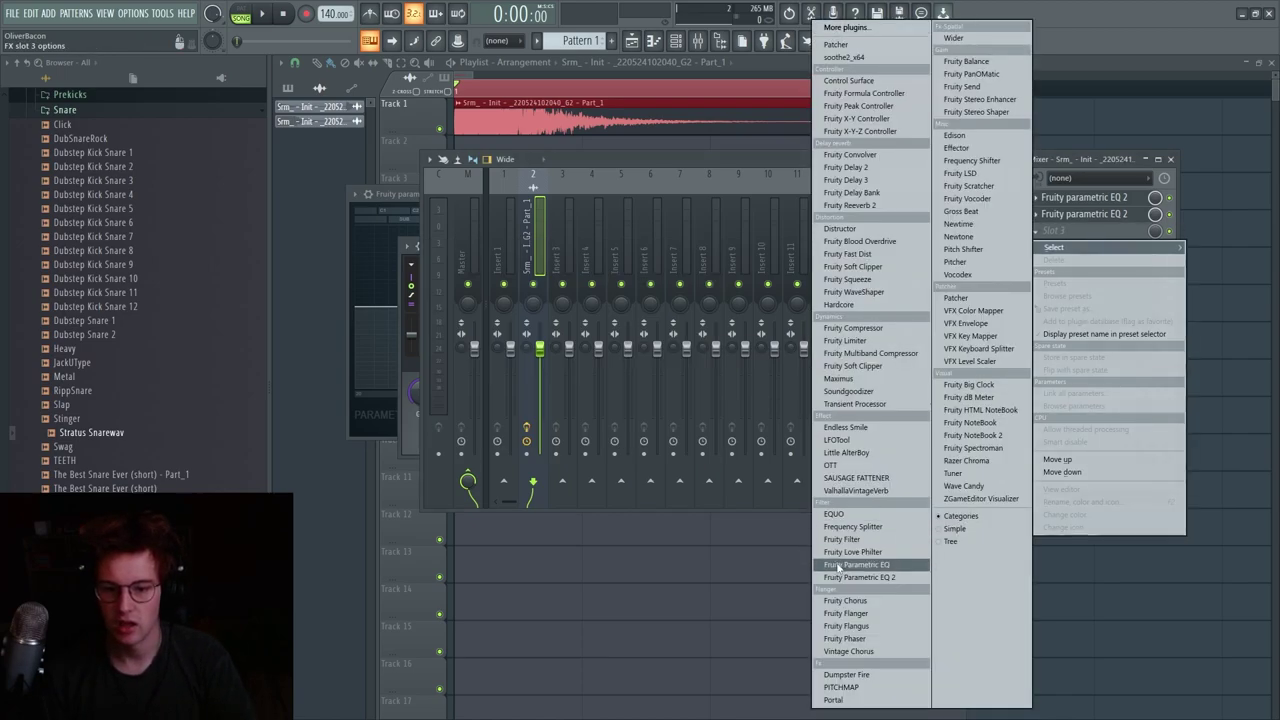
click(870, 578)
drag(538, 324, 515, 244)
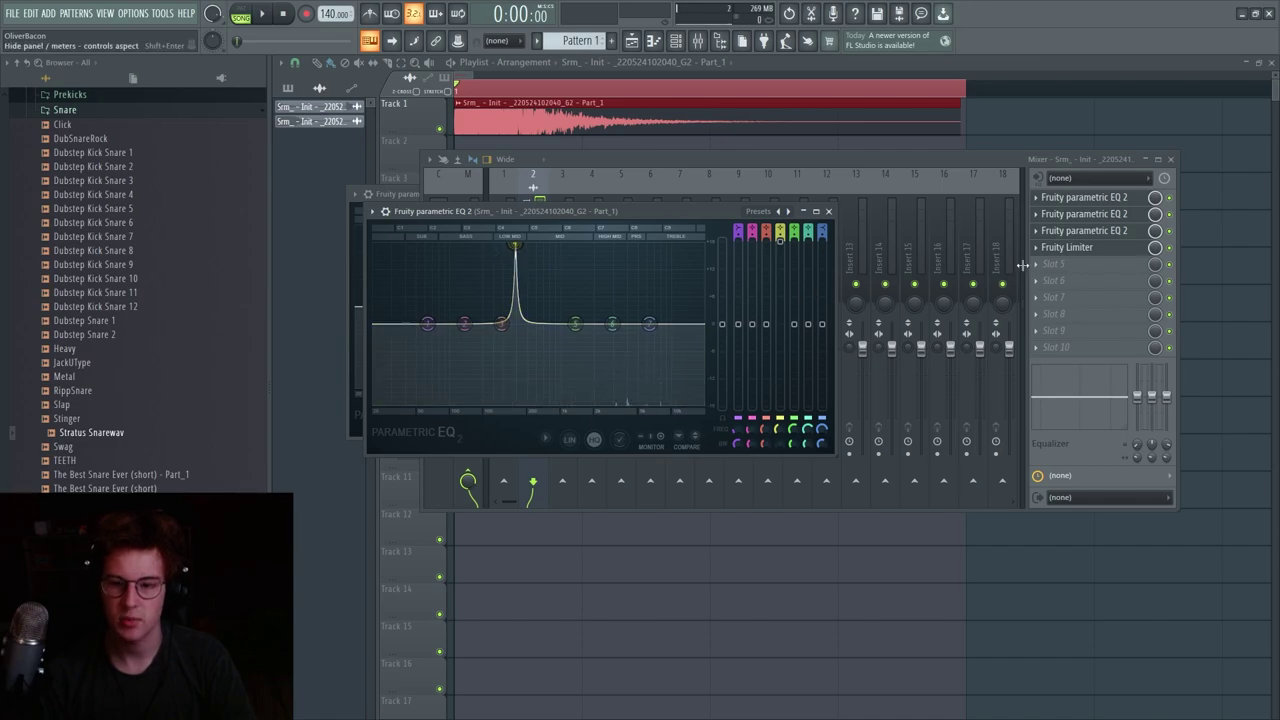
- Add another Fruity Parametric EQ 2 in slot 4 ahead of the limiter, boost band 4 strongly in the low mids, and audition
drag(1065, 247, 1065, 270)
click(1065, 250)
click(870, 576)
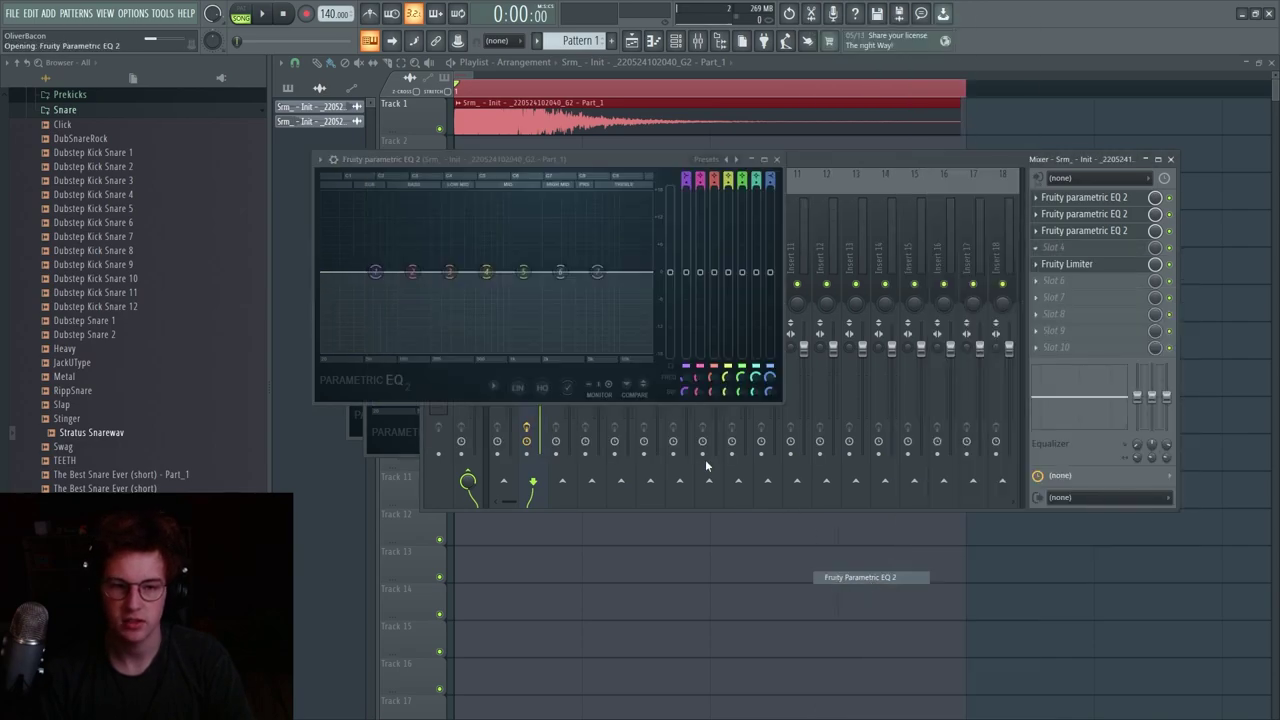
drag(486, 271, 460, 193)
key(space)
key(space)
- Load Fruity Soft Clipper in slot 5 and reorder the effects so the limiter sits directly before it
scroll(1092, 264, down, 1)
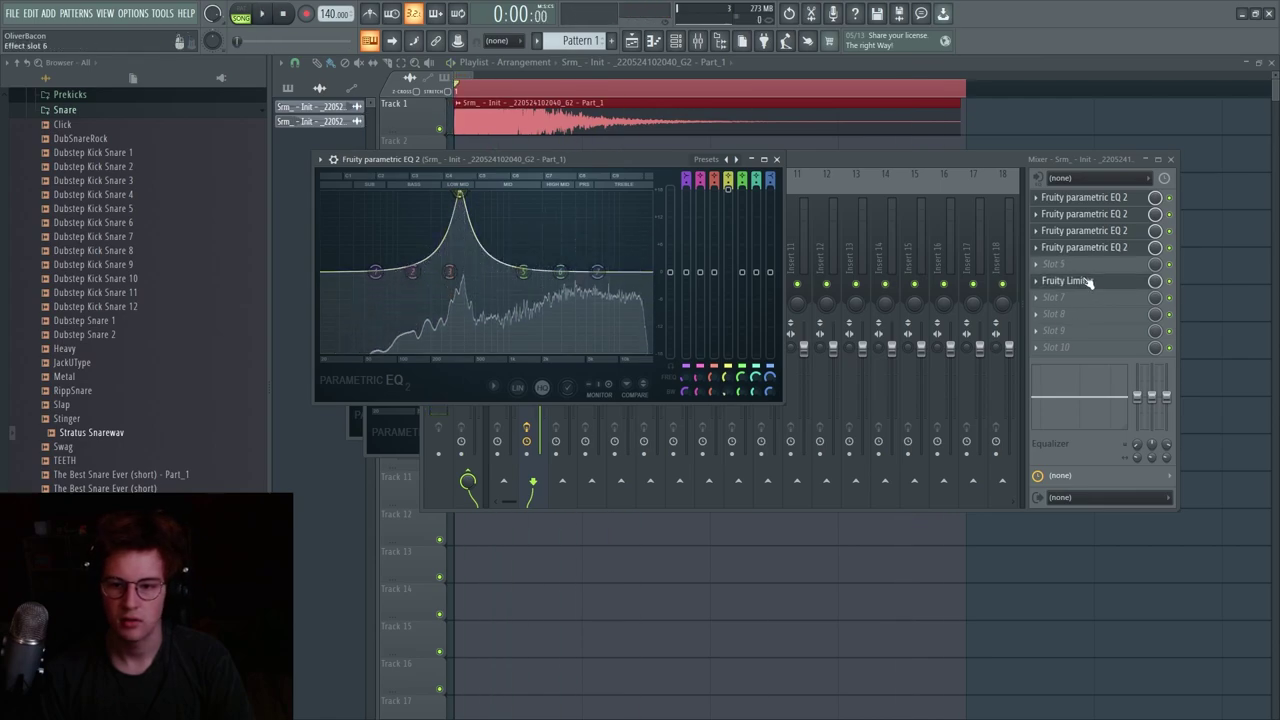
click(1068, 266)
click(872, 367)
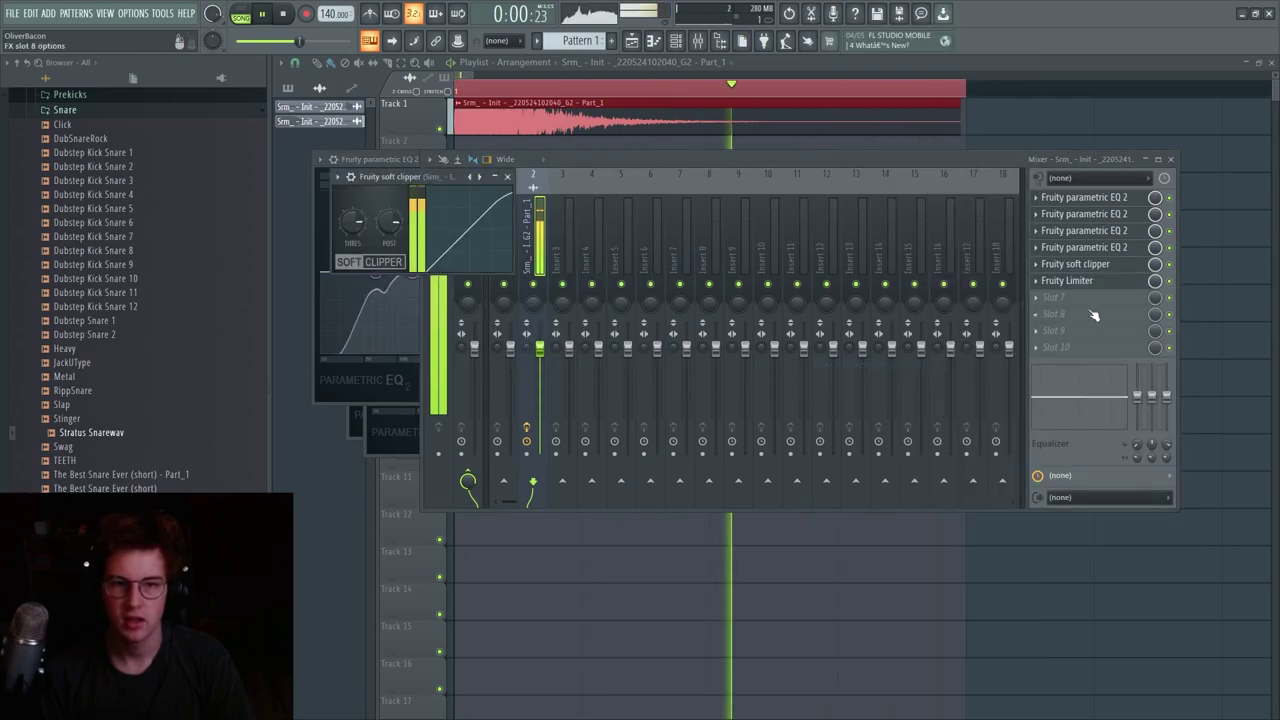
click(1069, 284)
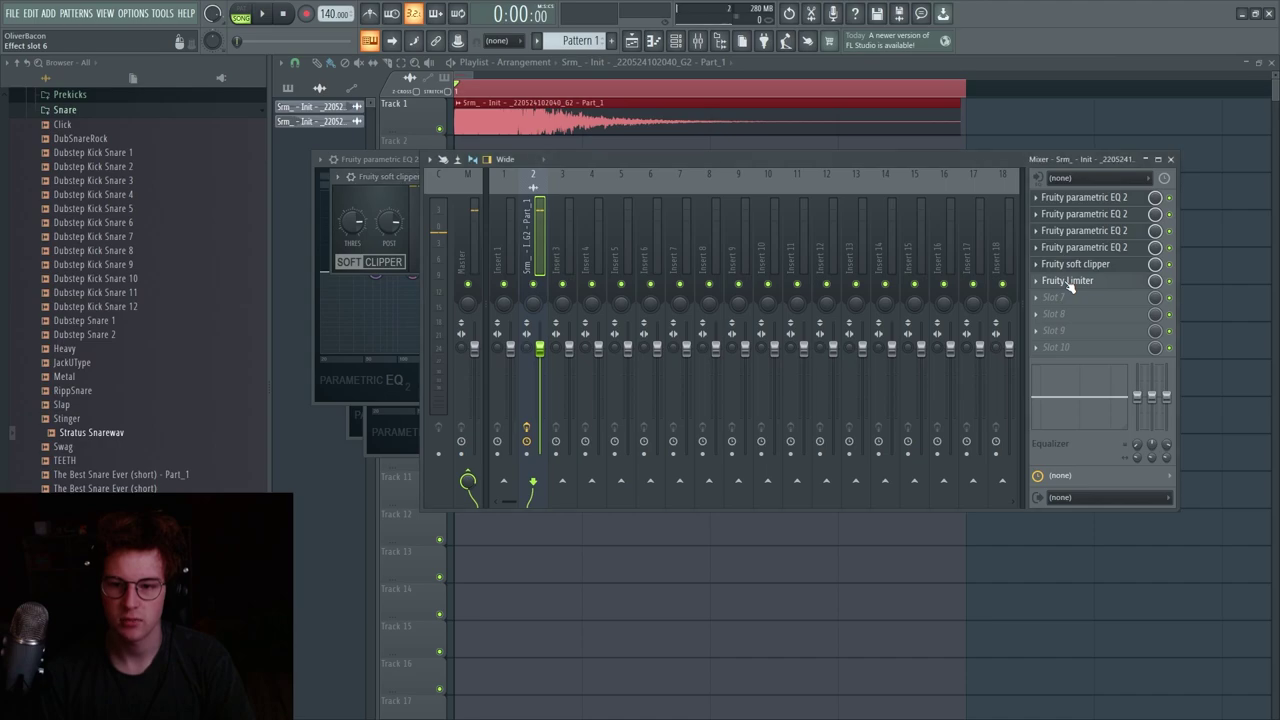
scroll(1072, 286, up, 1)
- Lower the Fruity Limiter's ceiling while auditioning the noise clip
click(1073, 269)
key(space)
key(space)
key(space)
drag(500, 391, 504, 408)
key(space)
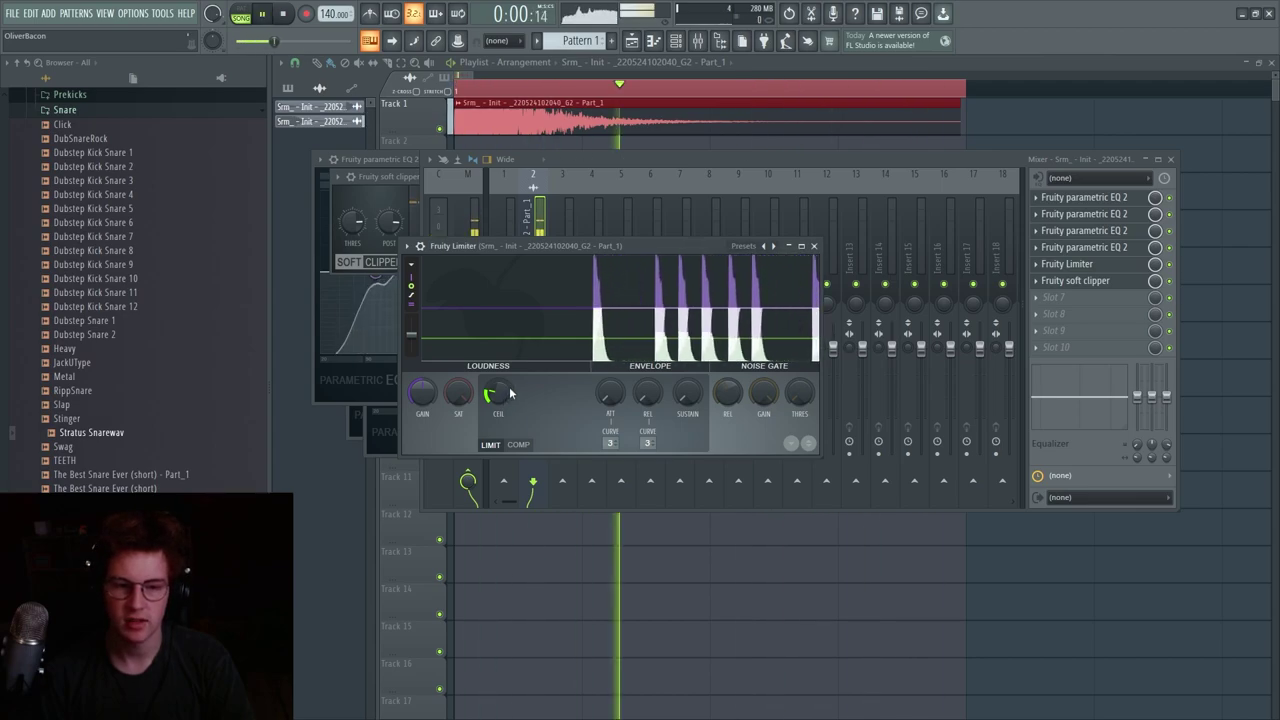
key(space)
- Consolidate playlist track 1 to a new 16Bit int stereo audio clip and move that clip to track 9
key(F12)
click(458, 103)
mouse_move(470, 324)
click(545, 324)
click(737, 548)
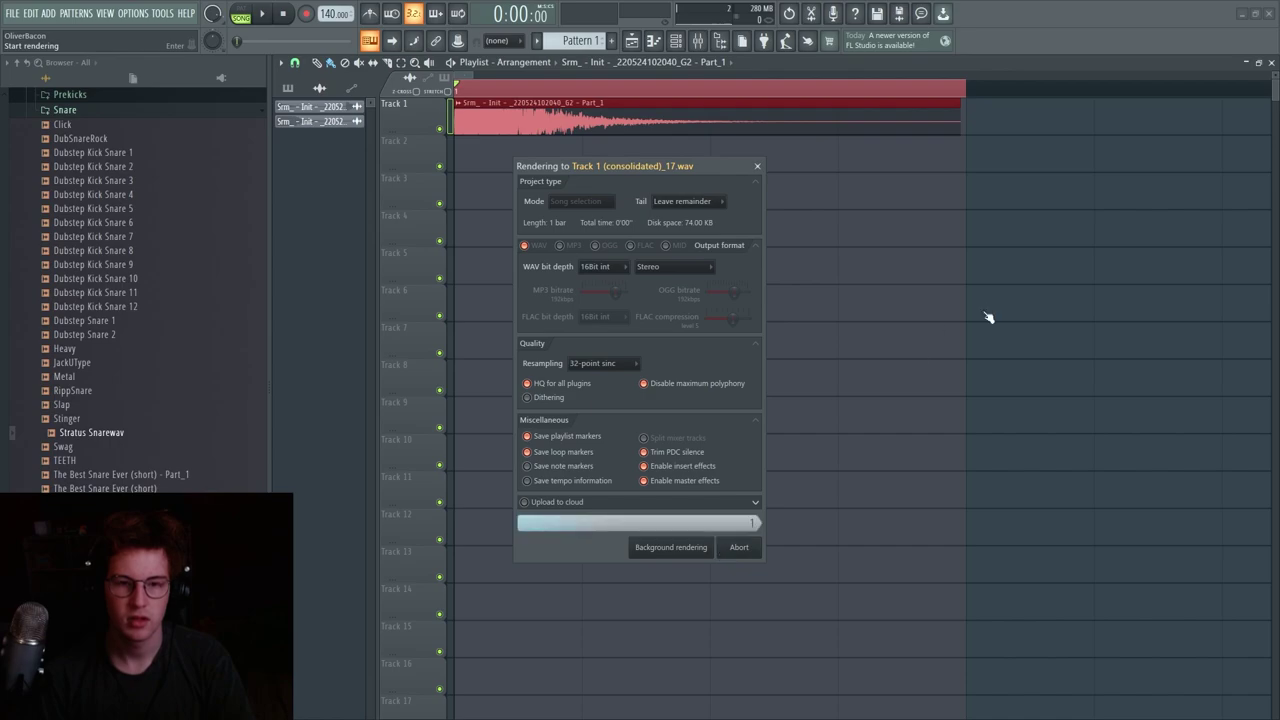
key(F12)
drag(588, 126, 530, 426)
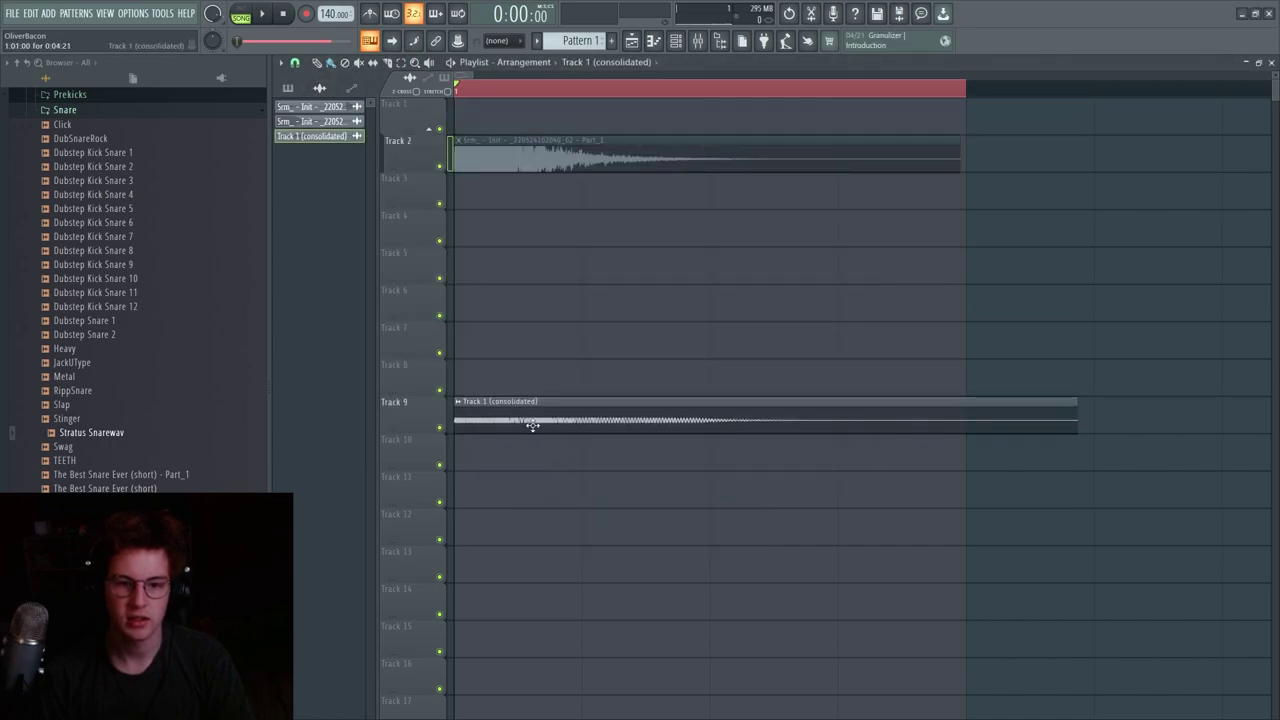
- Normalize the consolidated audio clip and preview its sound
double_click(567, 422)
click(533, 316)
click(596, 462)
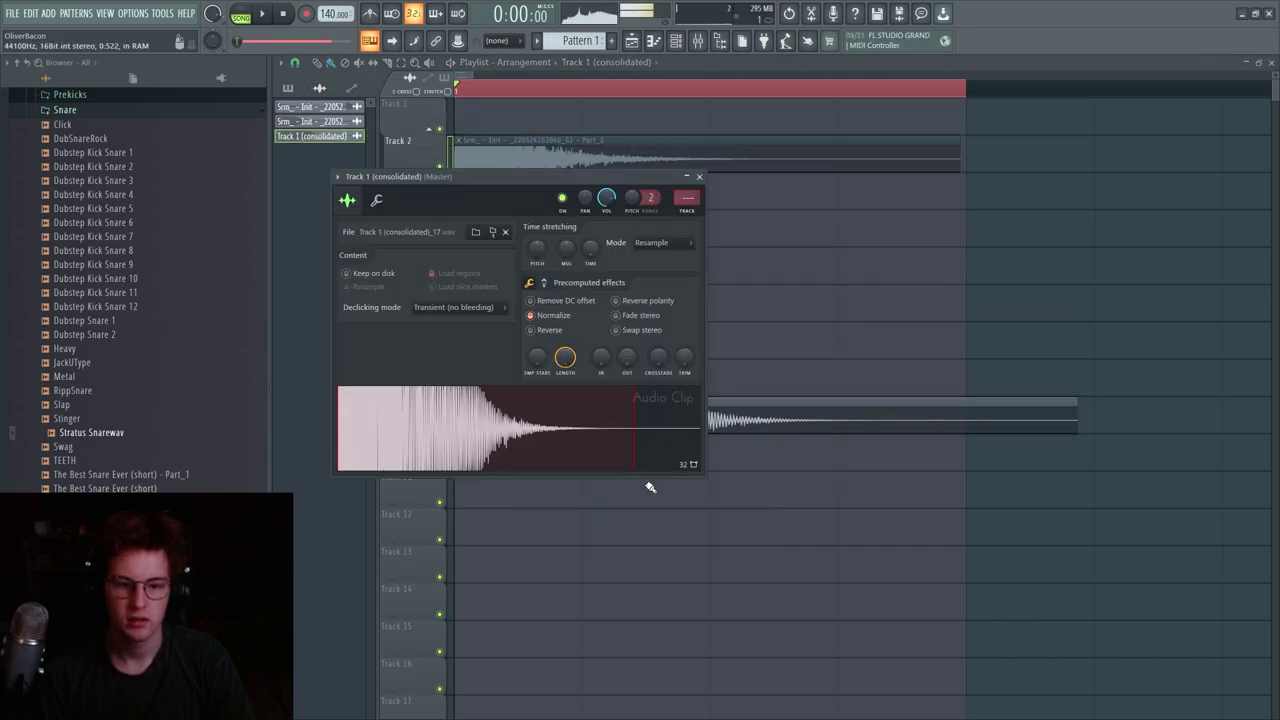
key(Escape)
- Delete the muted original noise clip from track 2 and route the consolidated clip to mixer insert 3
right_click(552, 163)
click(523, 437)
right_click(612, 445)
double_click(634, 404)
key(F9)
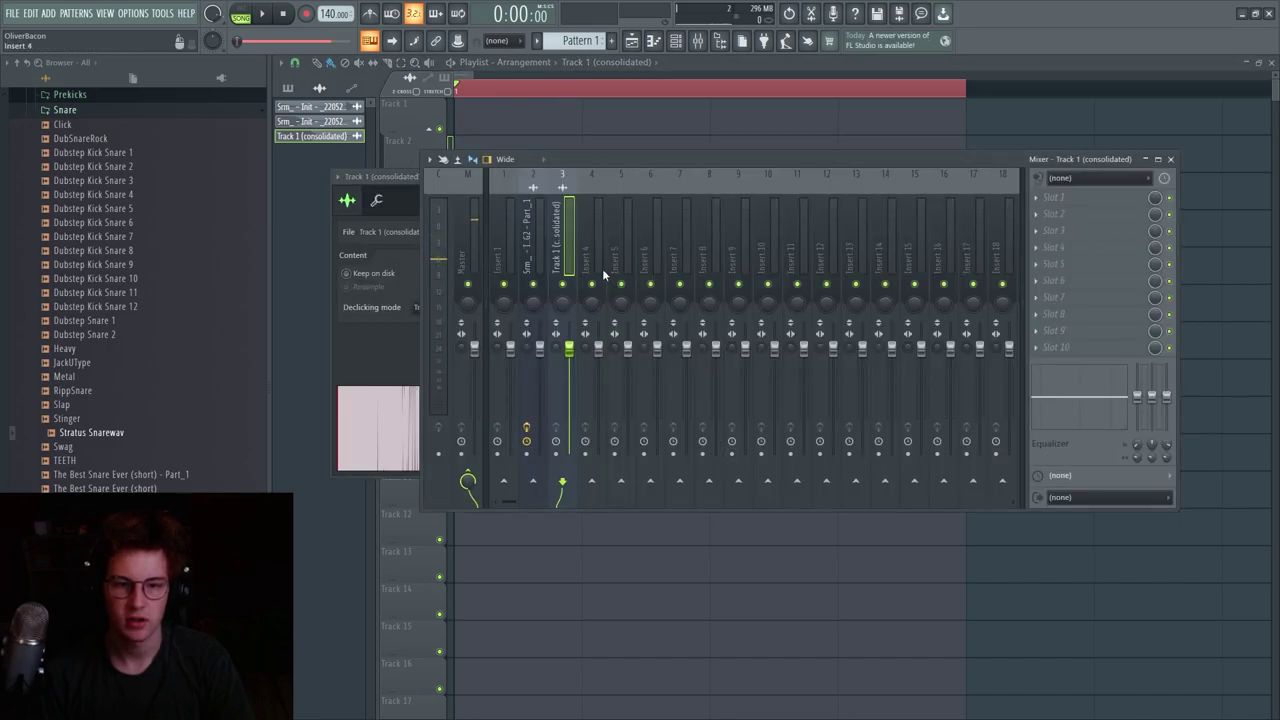
key(F12)
- Move the consolidated clip to track 3 and stretch it shorter than the Stratus Snarewav clip on track 4
click(604, 378)
drag(670, 408, 549, 178)
double_click(556, 190)
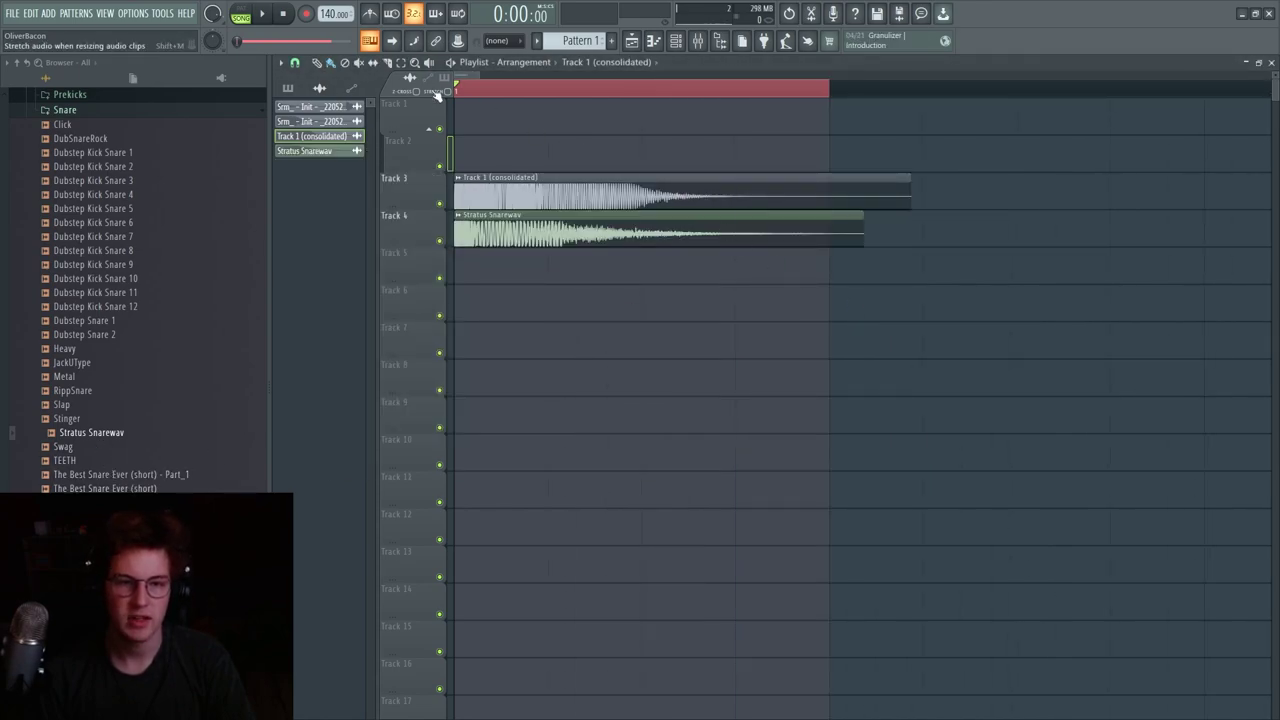
drag(911, 196, 767, 205)
- Lower the consolidated clip's channel pitch to -167 cents and preview the sample
double_click(738, 203)
click(557, 434)
click(557, 434)
click(557, 434)
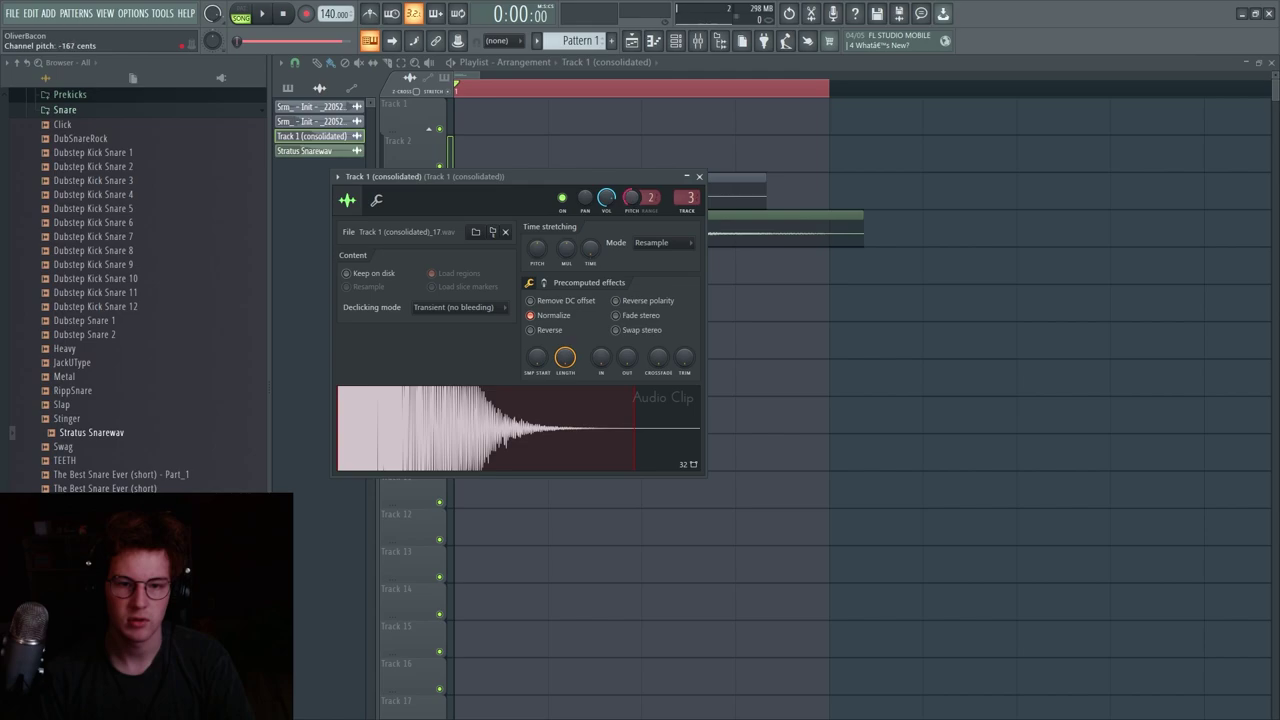
- Try different time-stretching modes on the consolidated clip, set the mode to Stretch, and preview the sample
click(651, 242)
click(644, 271)
click(648, 243)
click(646, 282)
click(596, 424)
click(595, 428)
click(596, 428)
right_click(786, 371)
double_click(637, 207)
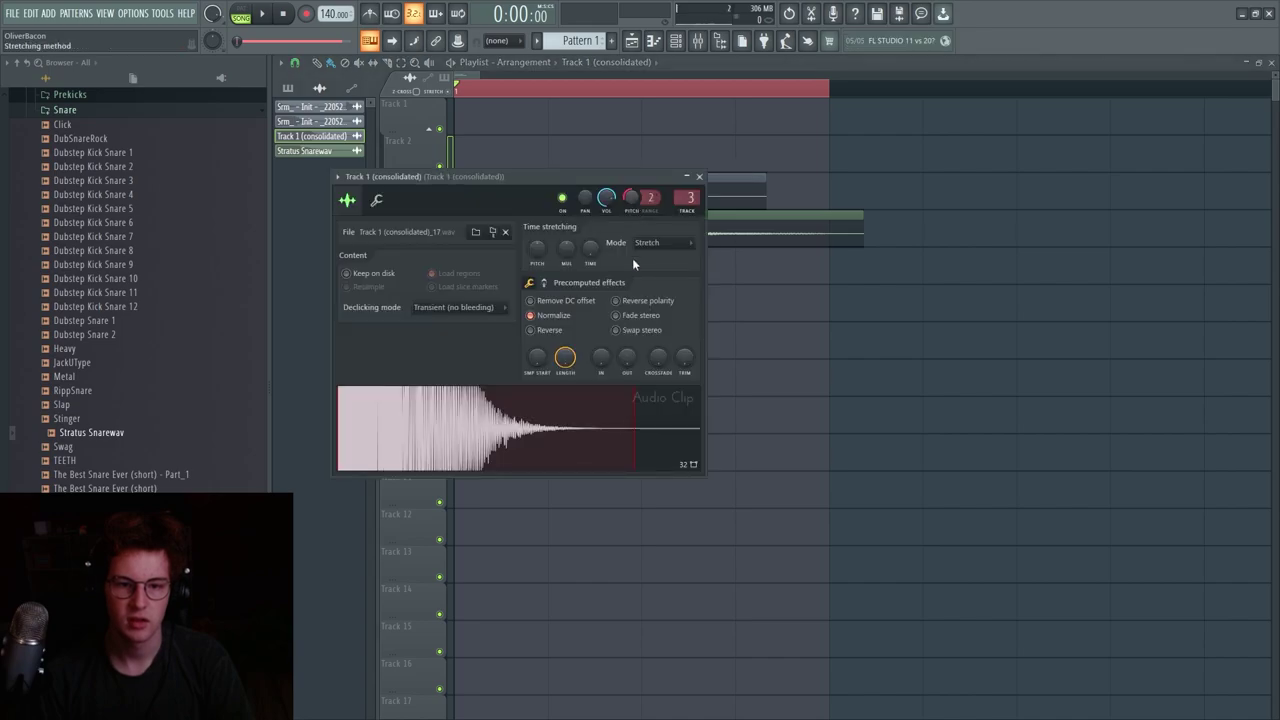
click(607, 432)
click(604, 423)
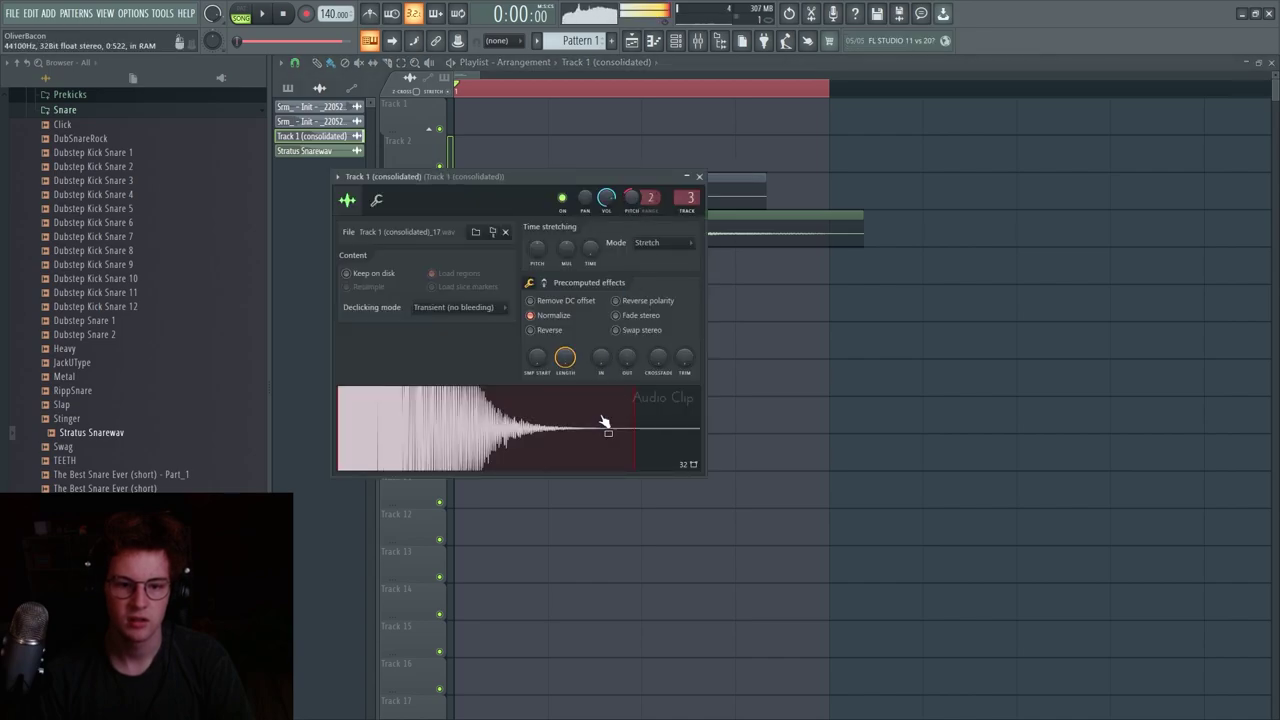
- Load Fruity Parametric EQ 2 in slot 1 of the consolidated clip's mixer track and reposition its window
click(698, 42)
click(1057, 198)
mouse_move(1057, 363)
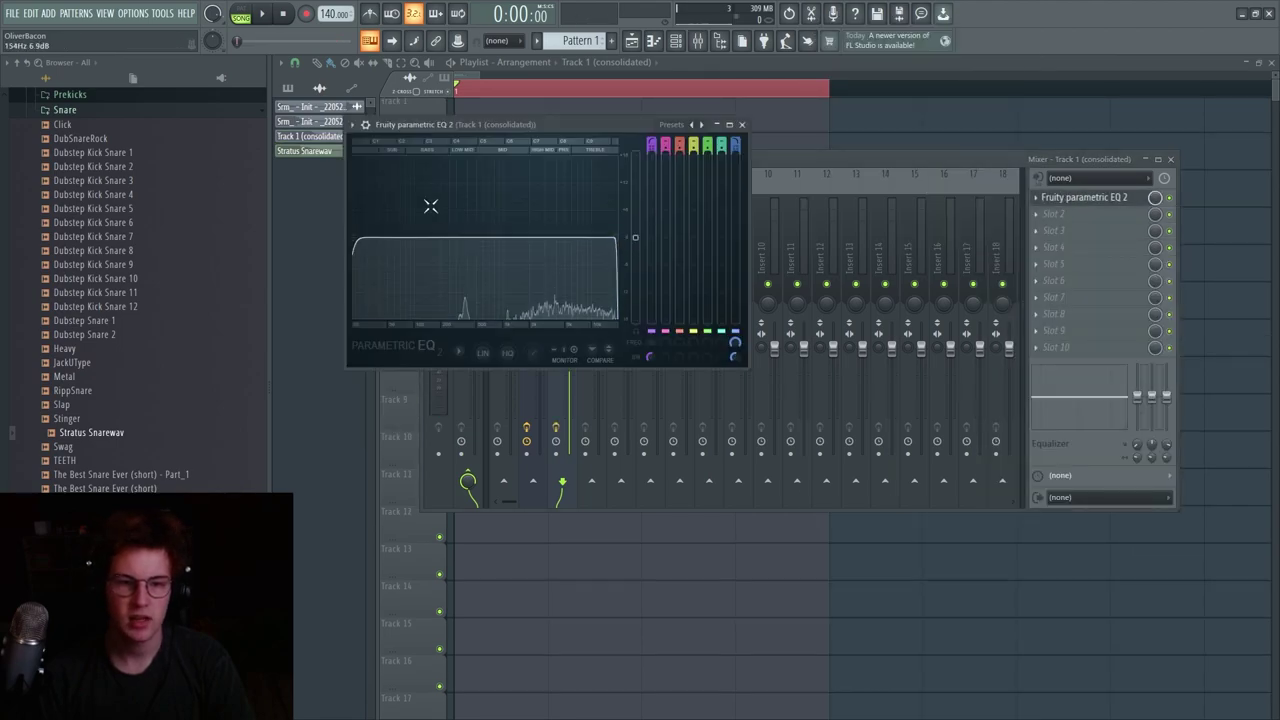
drag(347, 201, 318, 198)
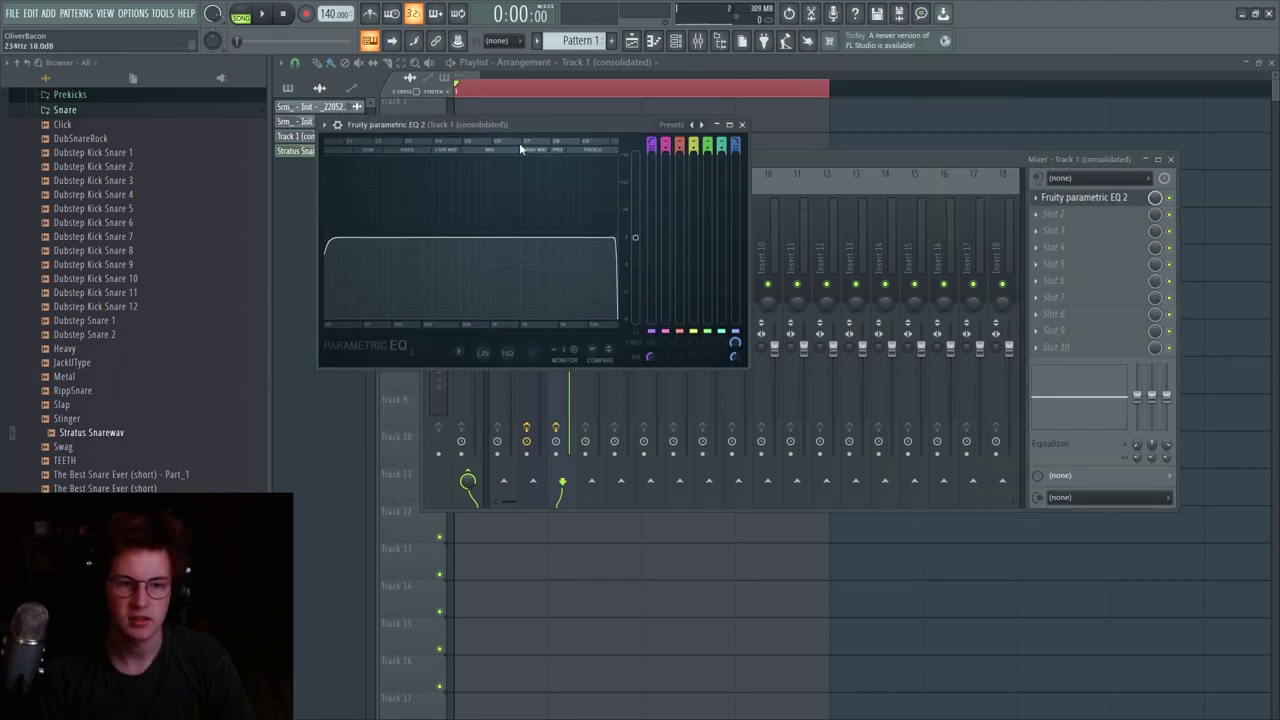
drag(520, 148, 653, 297)
- Set the equalizer's high-pass to about 149 Hz and its low-pass to about 17 kHz while the clip plays
key(space)
drag(460, 395, 545, 397)
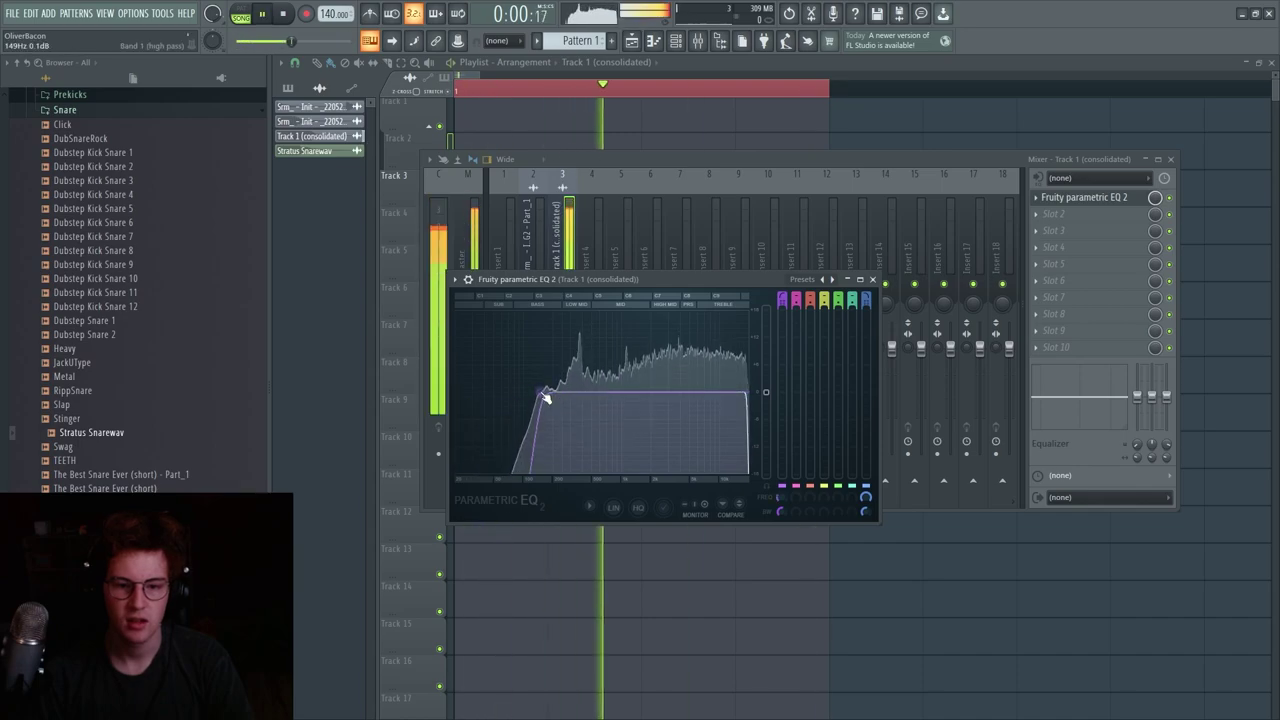
drag(754, 400, 744, 391)
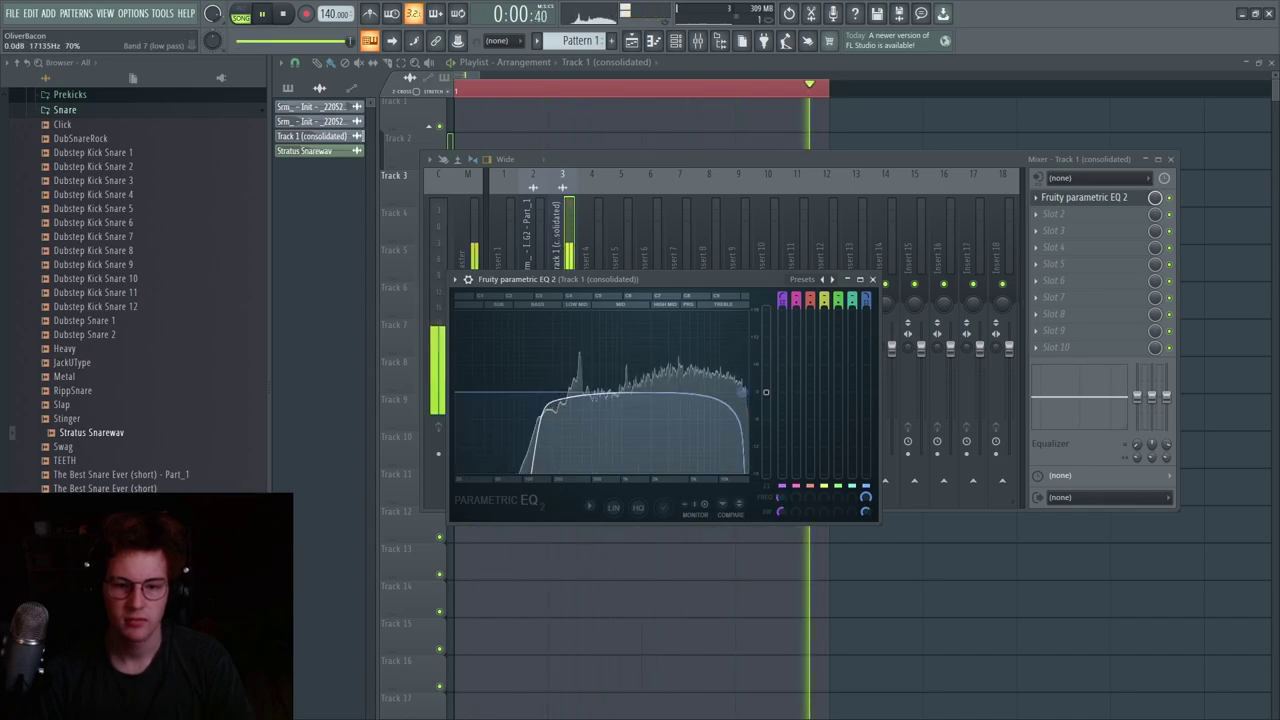
key(space)
- Load Fruity Reeverb 2 in slot 2, raise its wet level, and audition the clip
click(1067, 214)
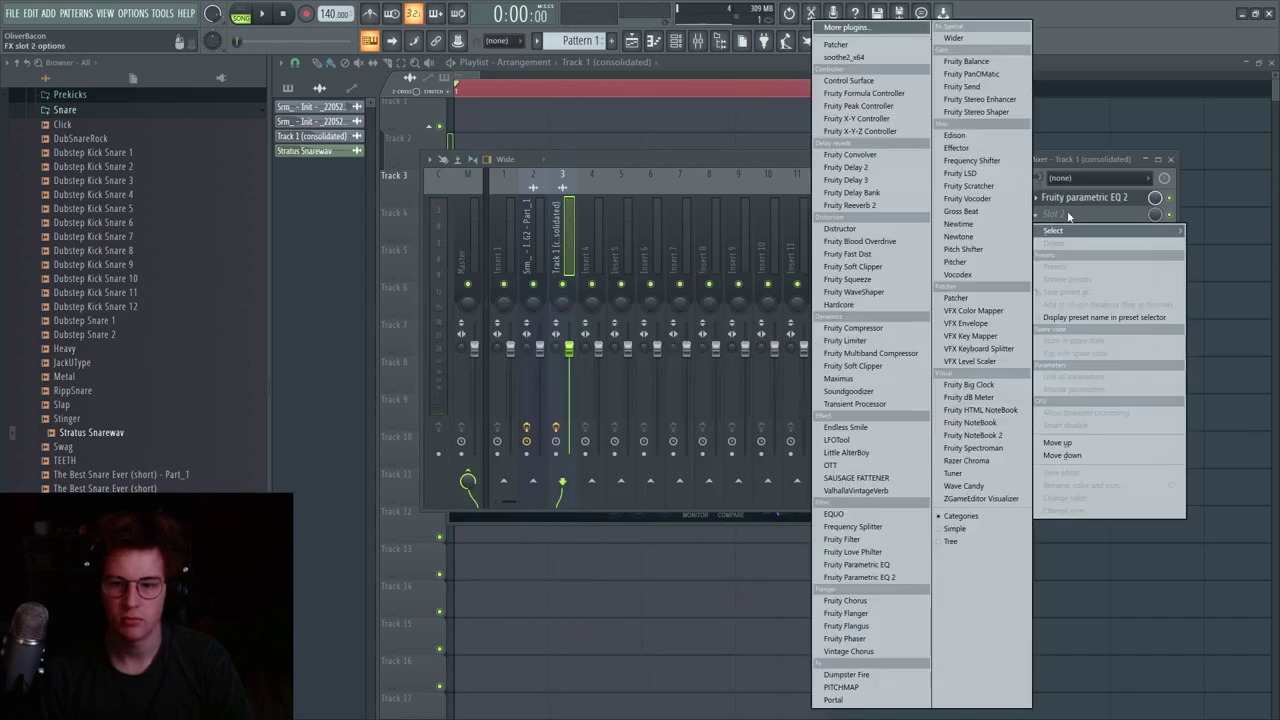
click(860, 212)
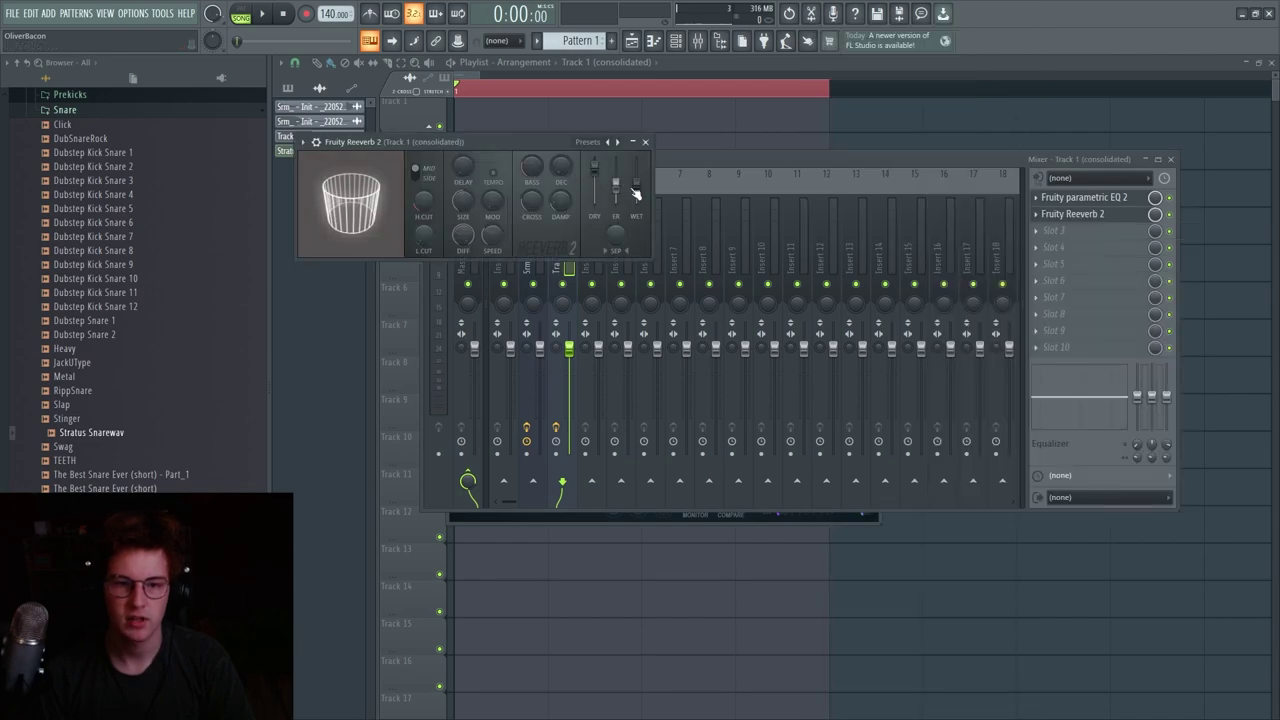
key(space)
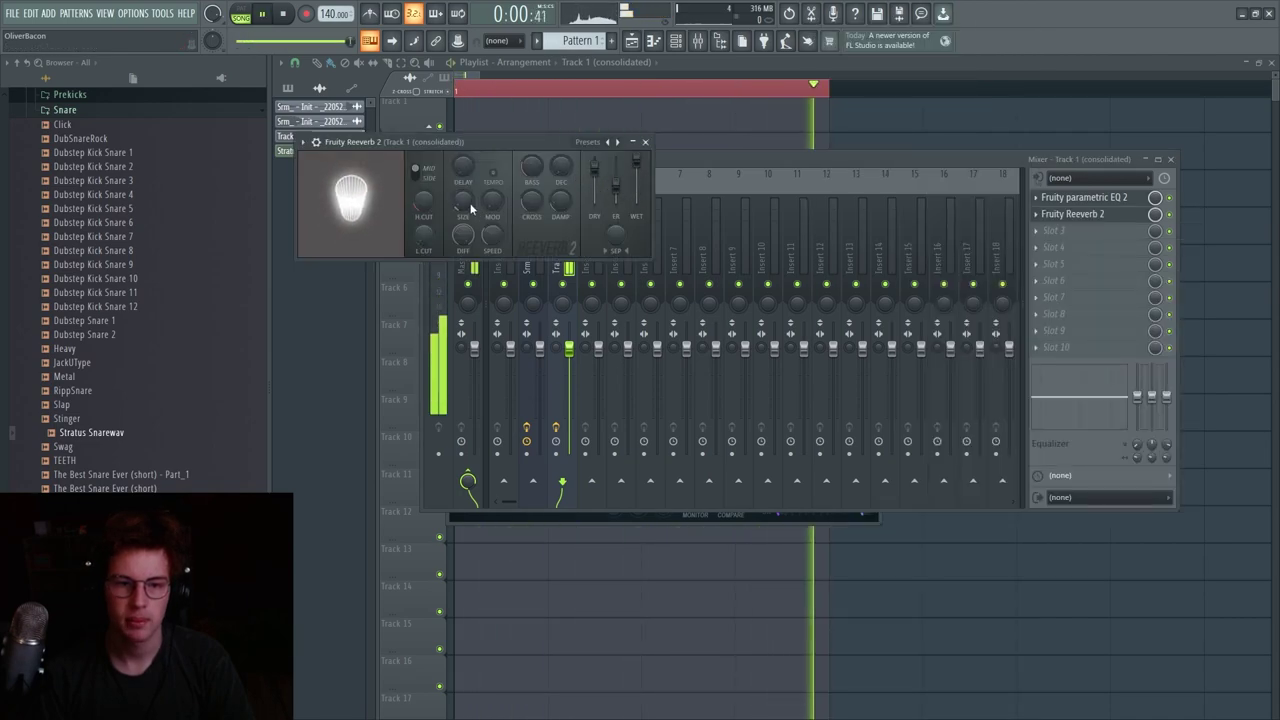
key(space)
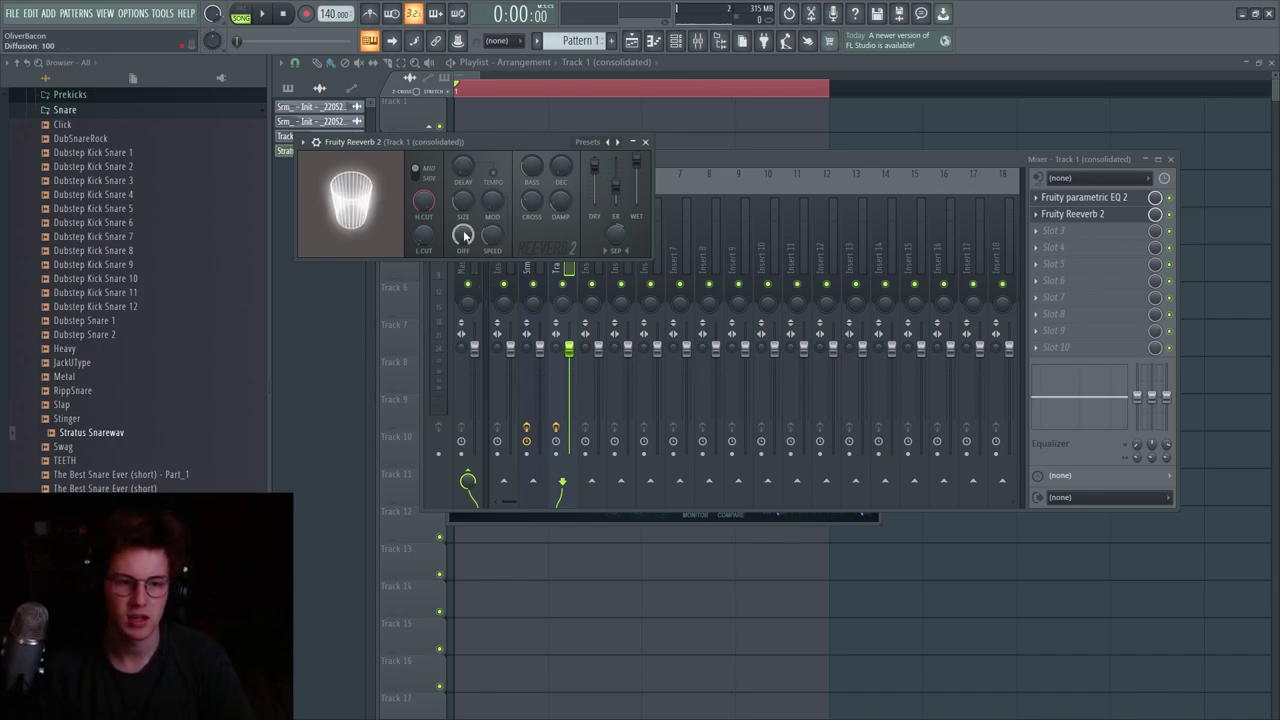
- Compare the reverb's diffusion at 100 with a much lower setting by auditioning the clip, and keep the lower one
key(space)
key(space)
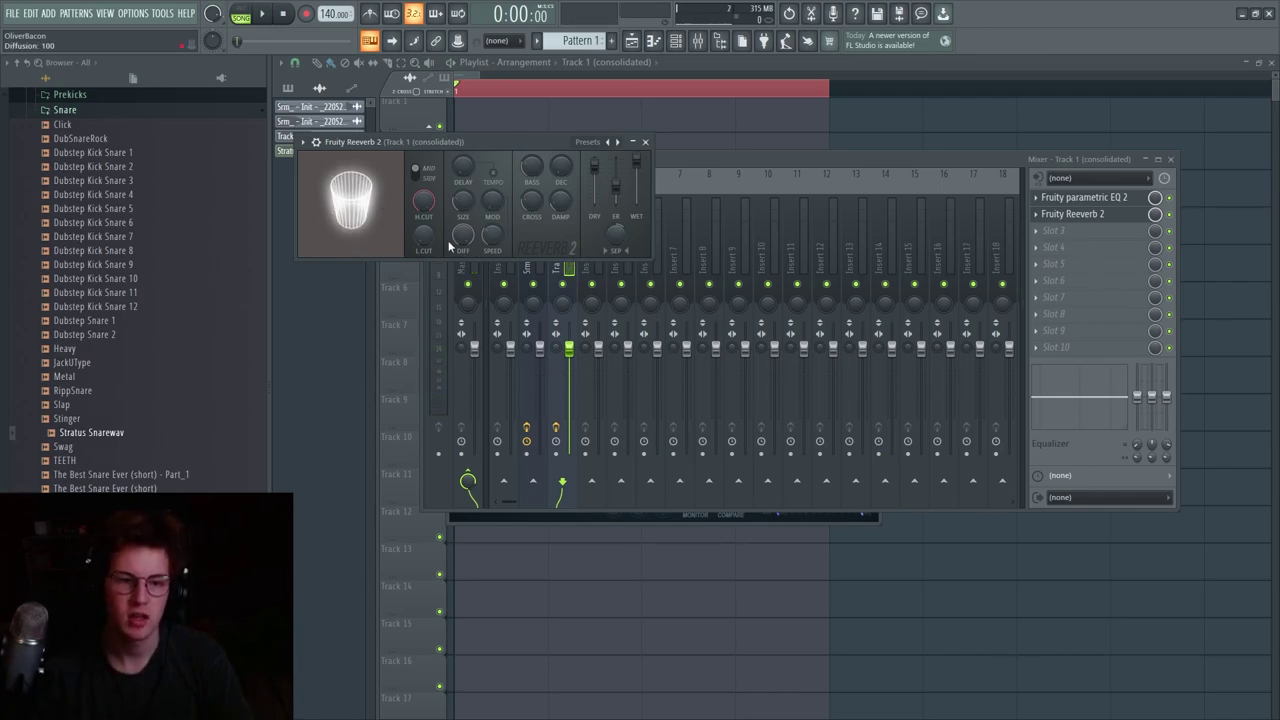
key(space)
key(space)
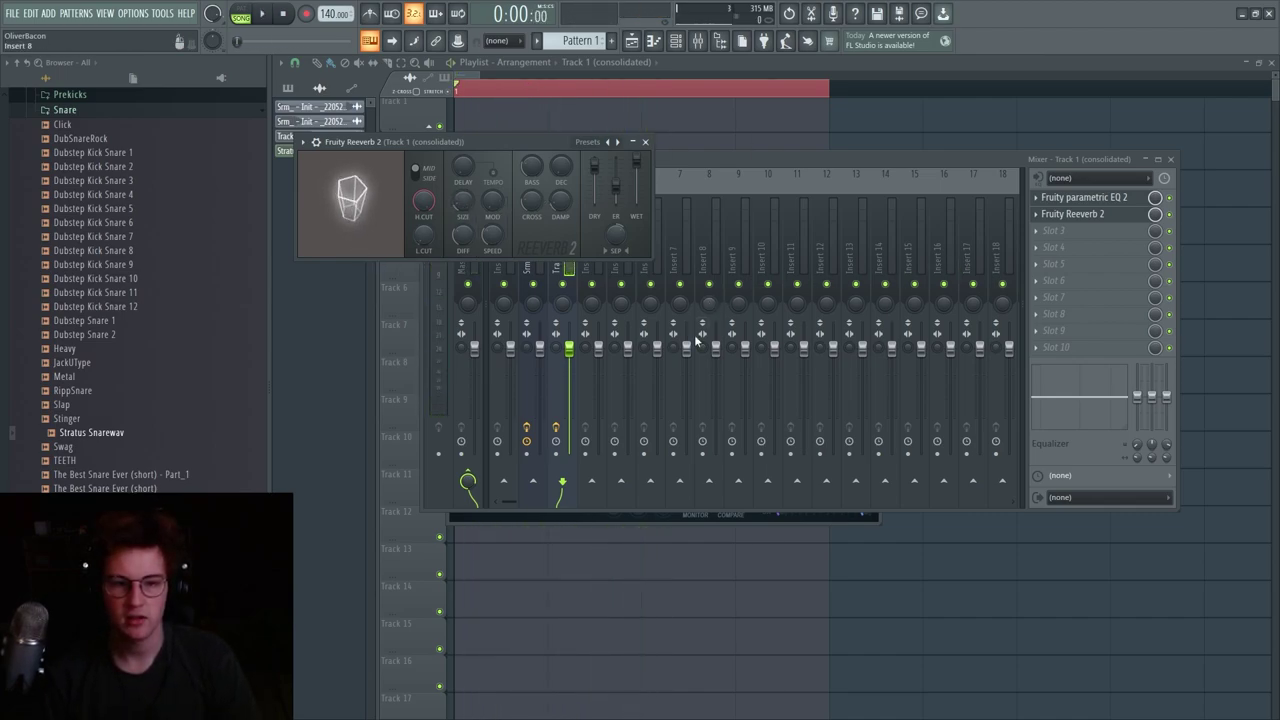
- Consolidate playlist track 3 to a new audio clip and place the result on track 9
key(F12)
click(473, 187)
click(457, 175)
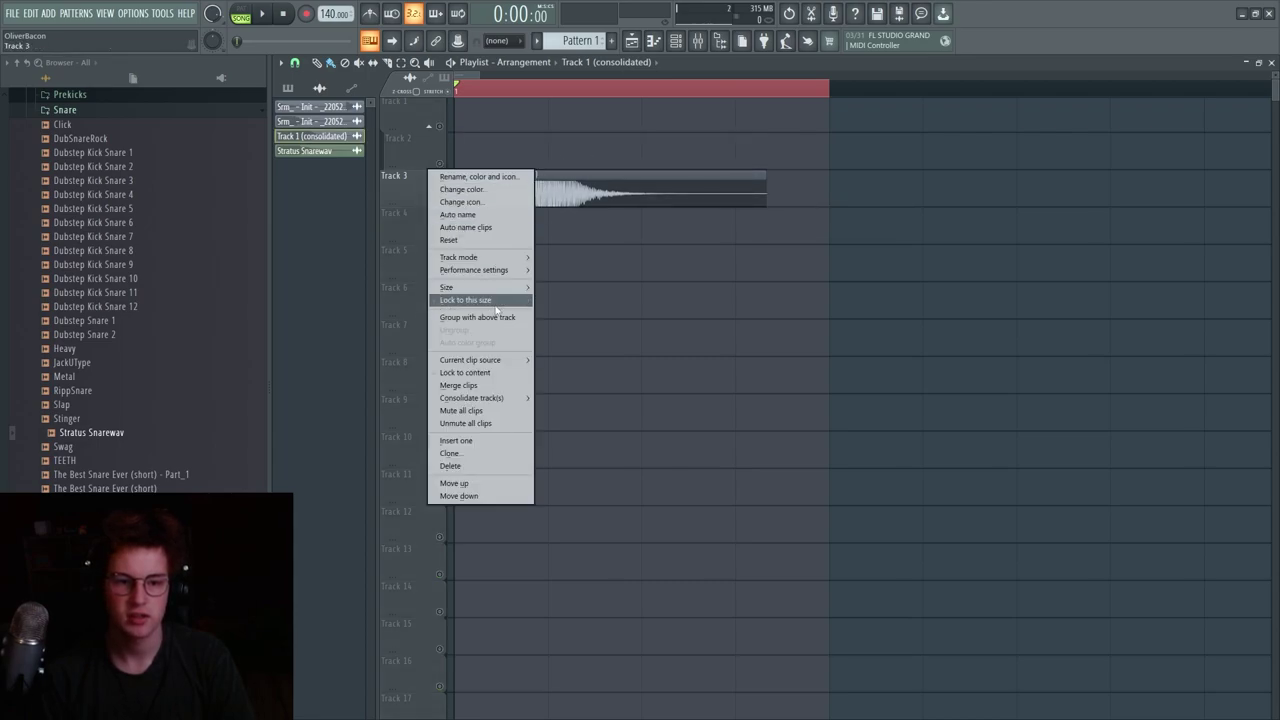
click(500, 395)
right_click(440, 425)
right_click(440, 425)
- Open the Track 3 (consolidated) clip and preview its sound
double_click(490, 418)
click(495, 450)
key(Escape)
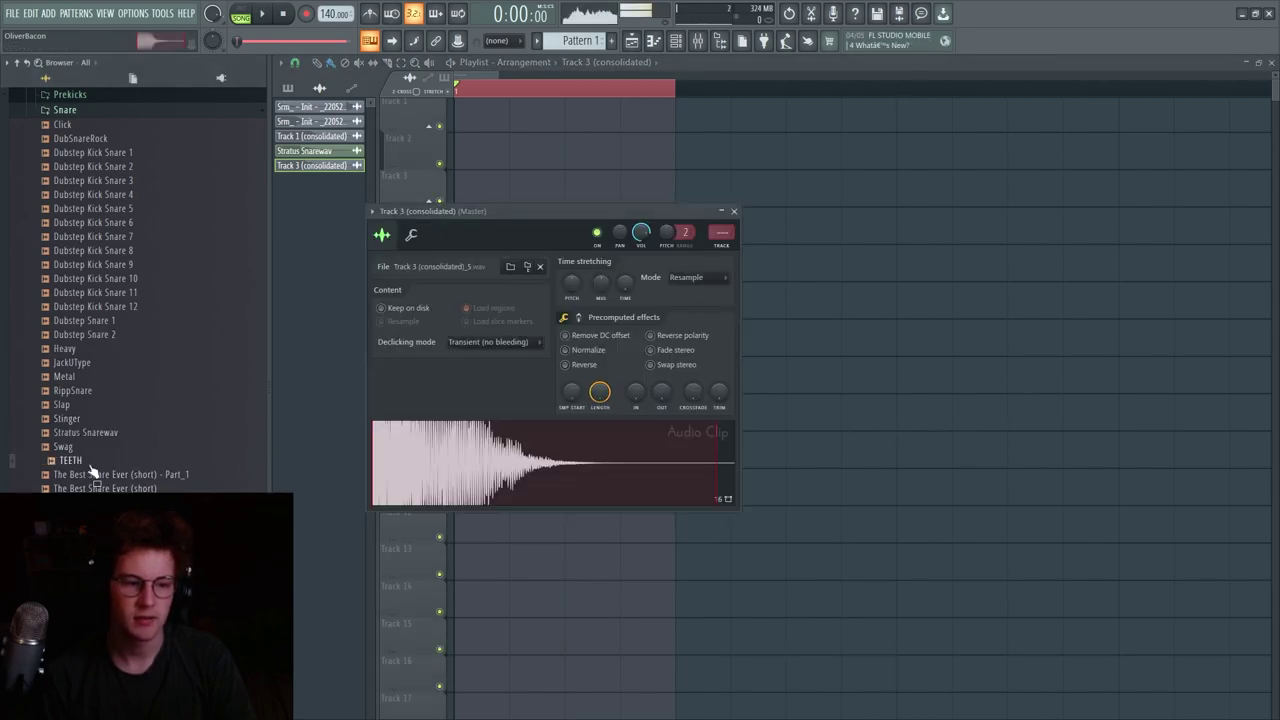
- Place the TEETH snare sample at the start of track 8, preview it, and audition it with the clip on track 9
drag(89, 466, 455, 345)
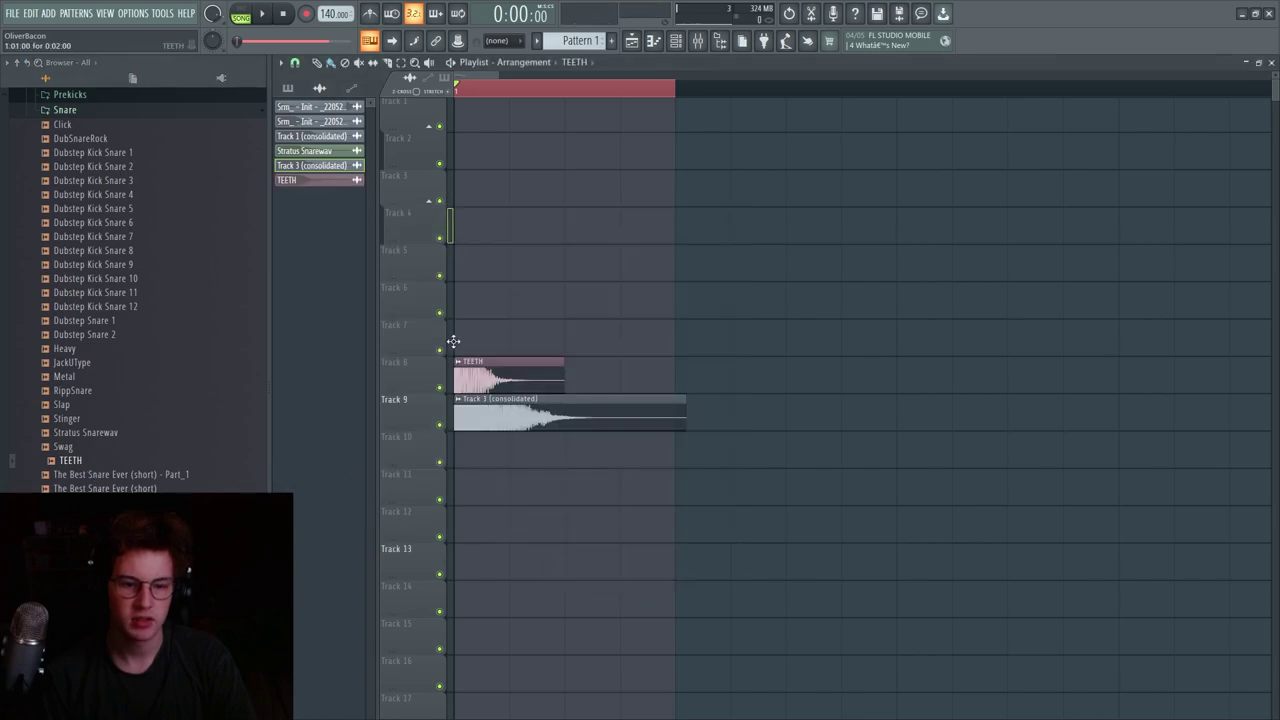
double_click(493, 368)
click(586, 486)
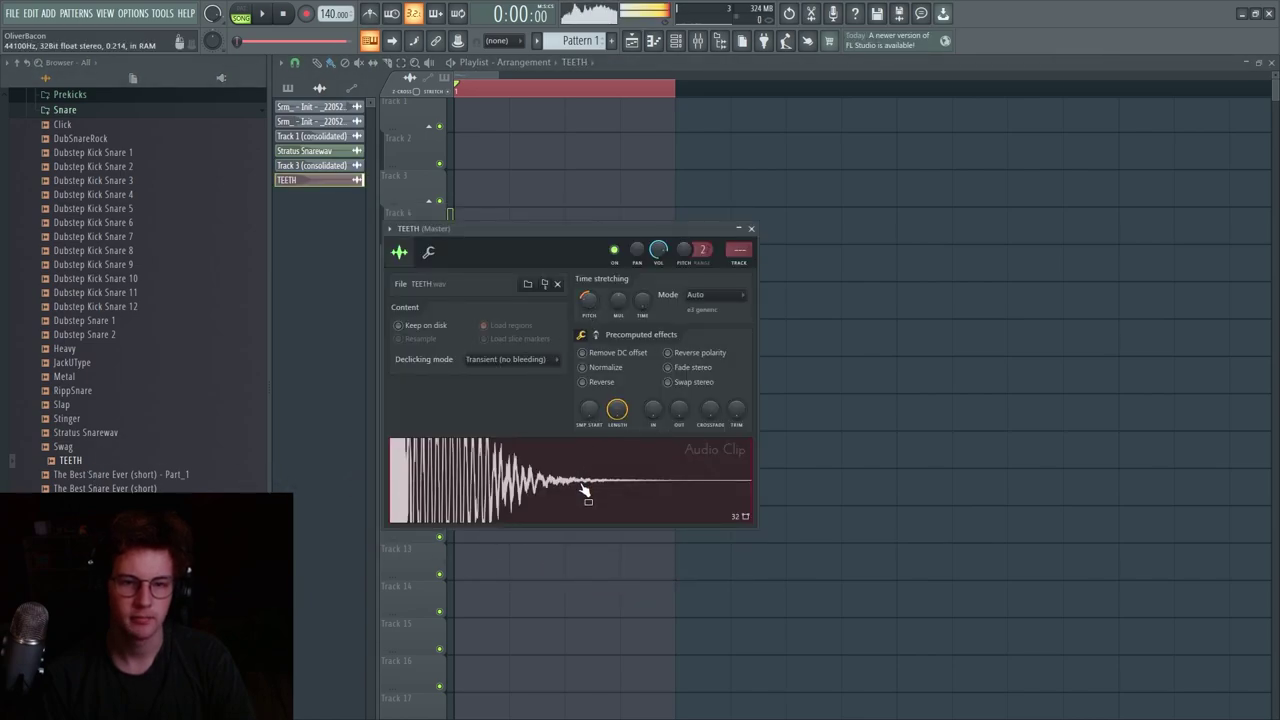
click(751, 229)
key(space)
key(space)
- Audition the layered TEETH and Track 3 (consolidated) clips and consolidate them into one audio clip on track 8
scroll(449, 422, up, 3)
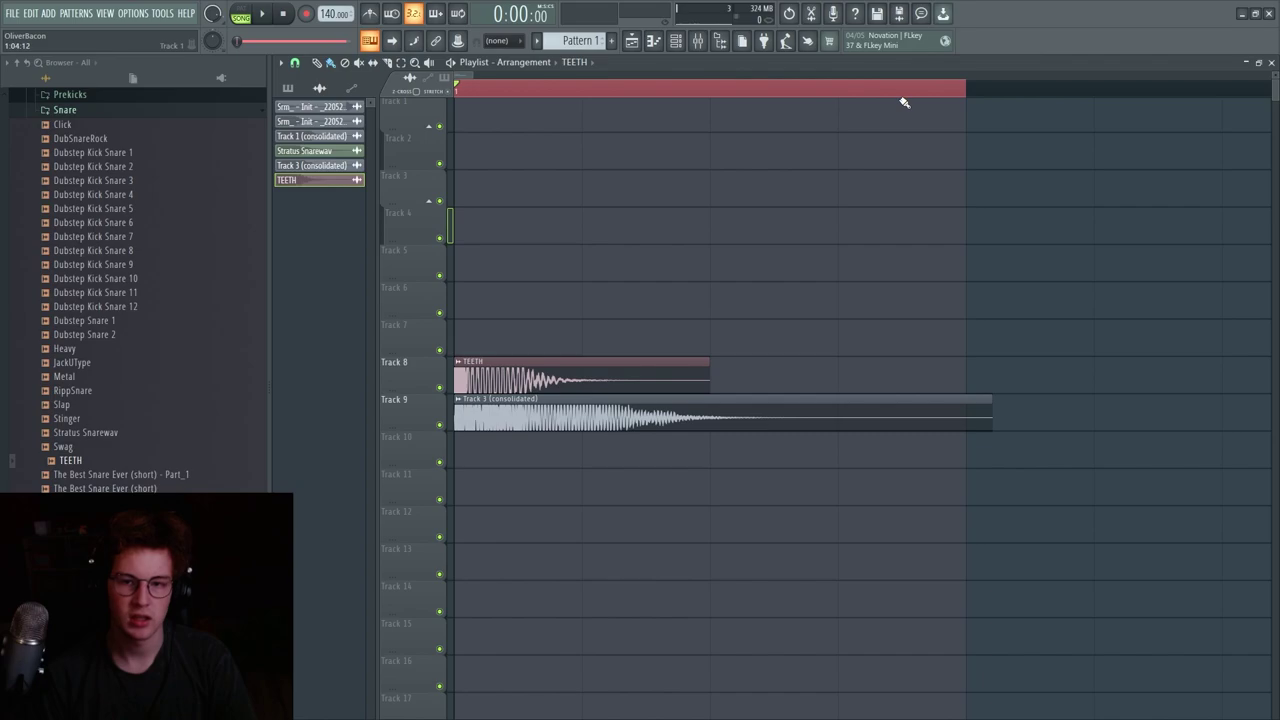
key(space)
key(space)
key(space)
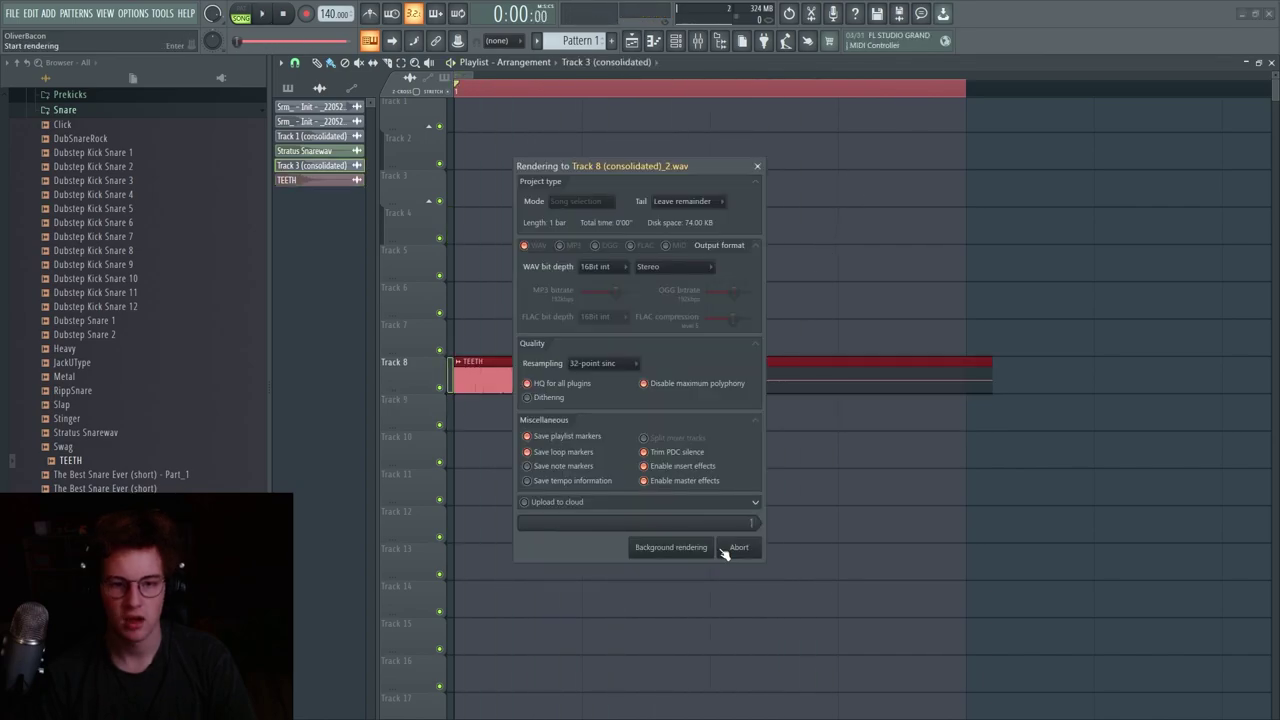
key(ctrl+alt+c)
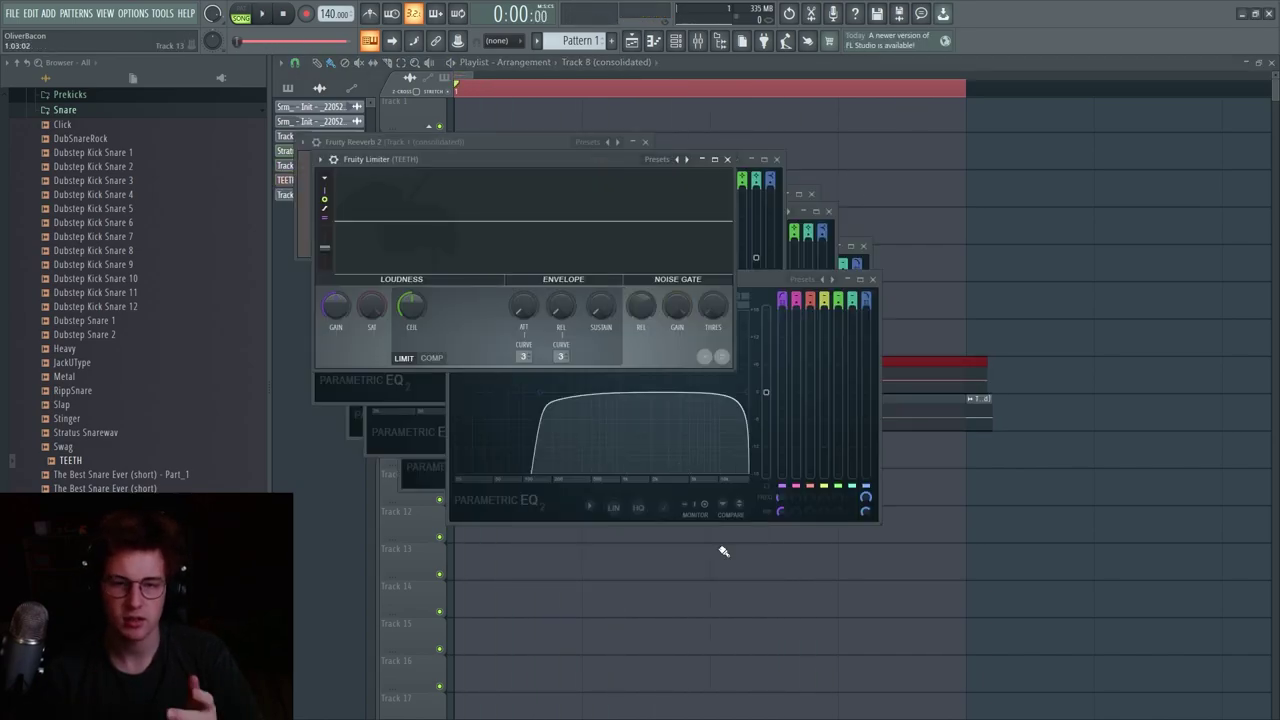
- Move the Track 8 (consolidated) snare clip to 1:05:00 on track 8 and clear the timeline selection
scroll(724, 551, down, 2)
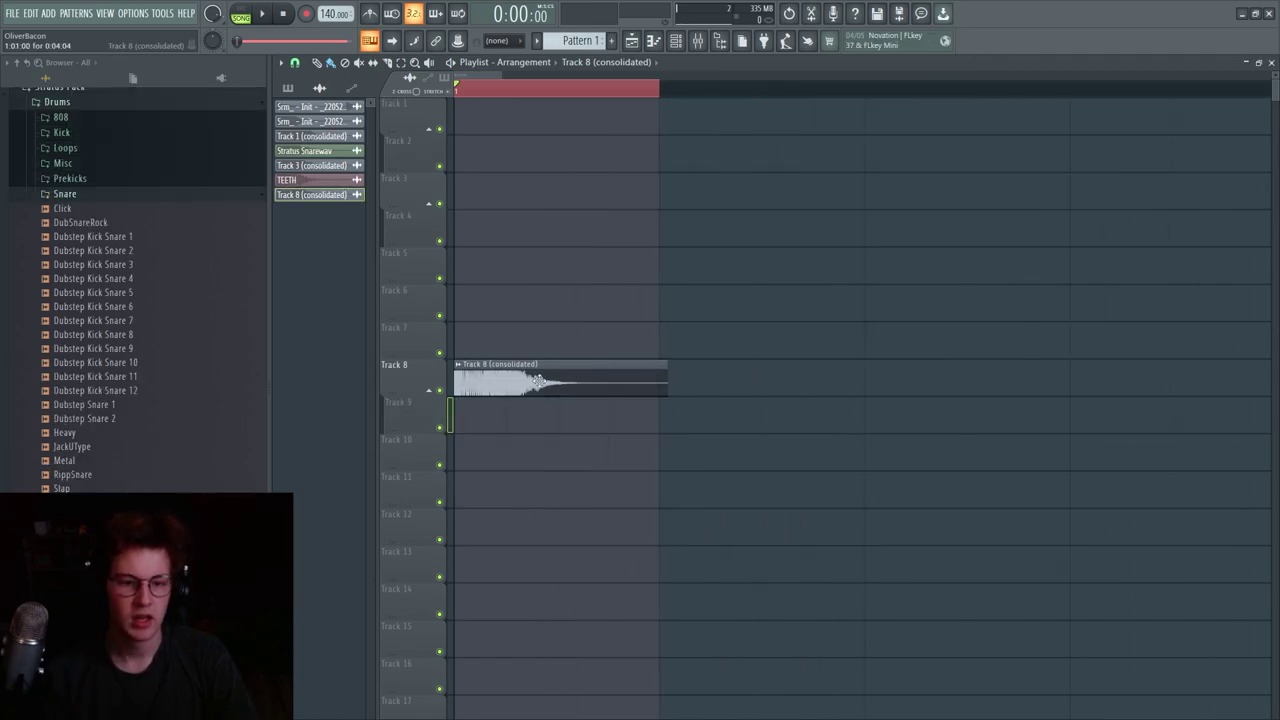
drag(537, 380, 791, 391)
scroll(786, 396, down, 2)
scroll(786, 396, down, 1)
ctrl+click(662, 391)
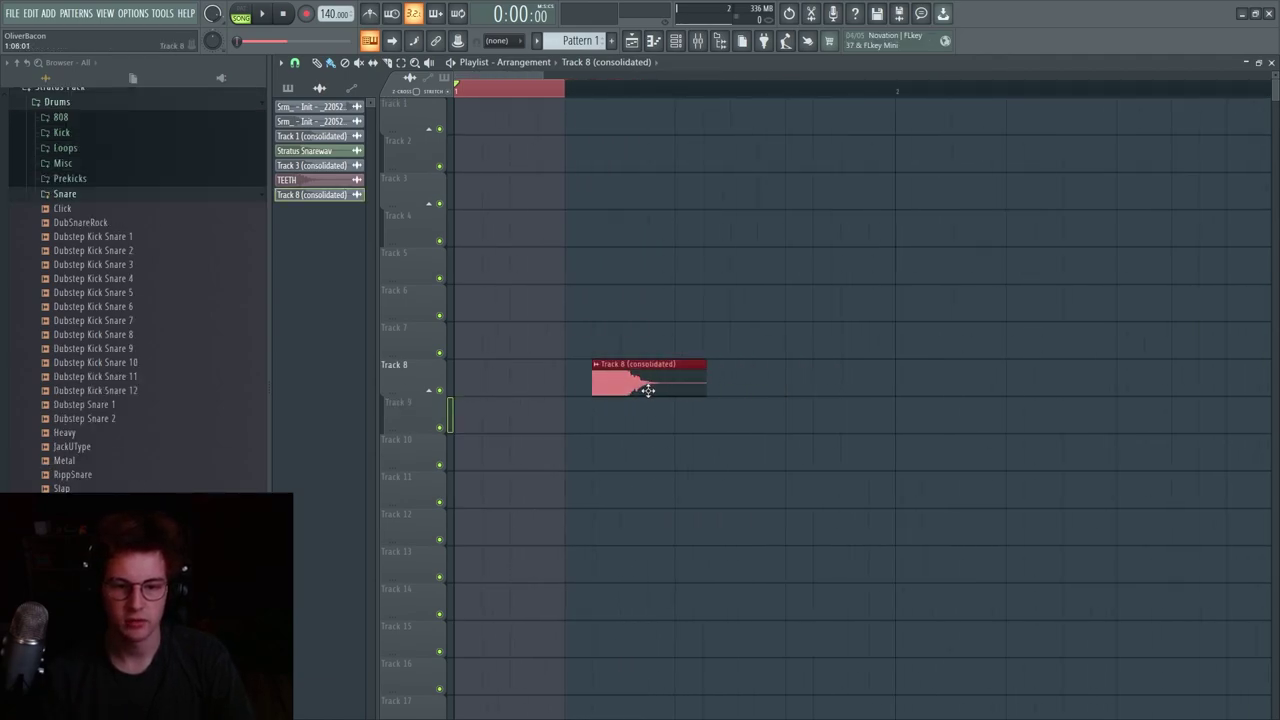
drag(649, 391, 621, 391)
ctrl+click(620, 402)
ctrl+click(531, 91)
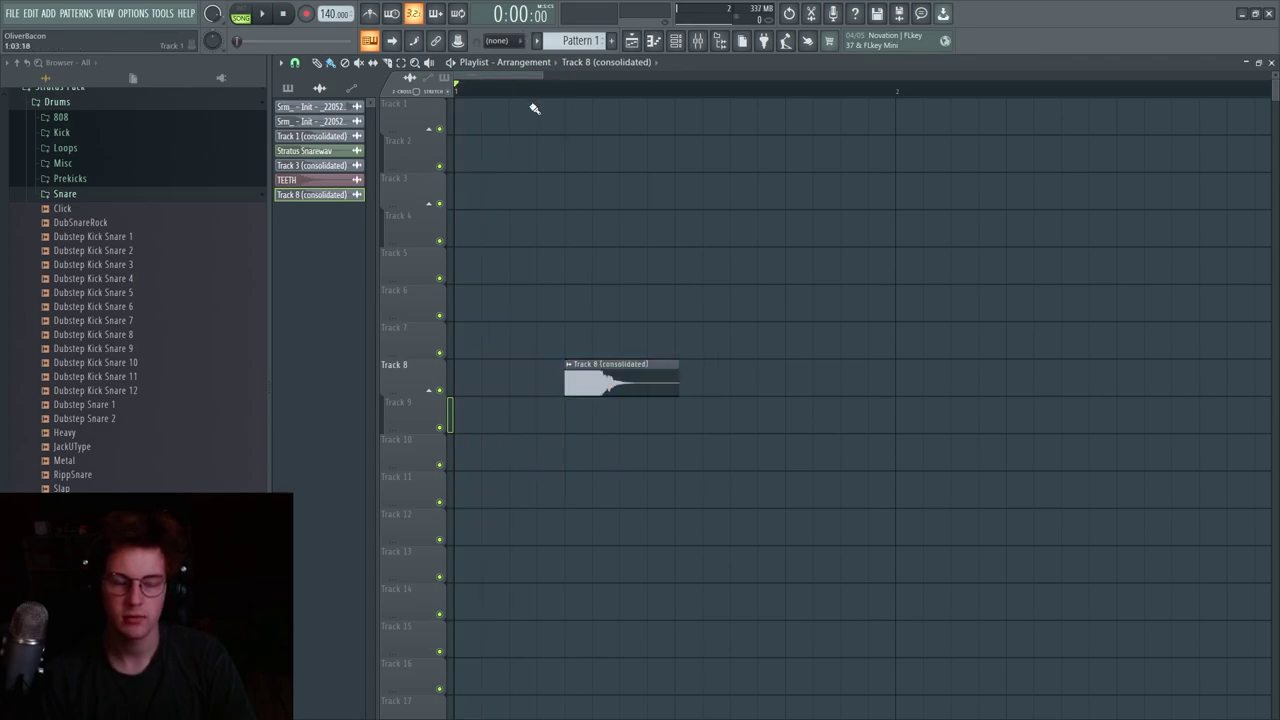
- Place the umph kick sample at the start of track 7, adjust its quick fade-out, and preview it
scroll(488, 267, up, 2)
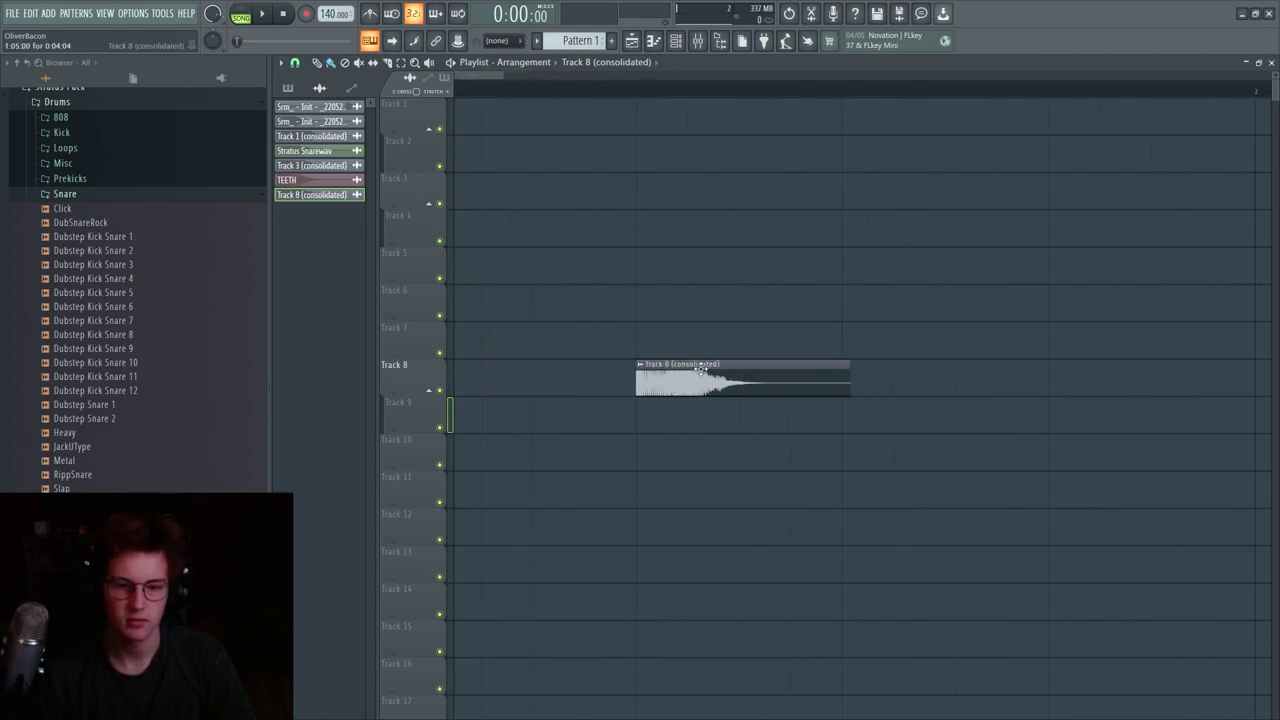
scroll(80, 210, up, 5)
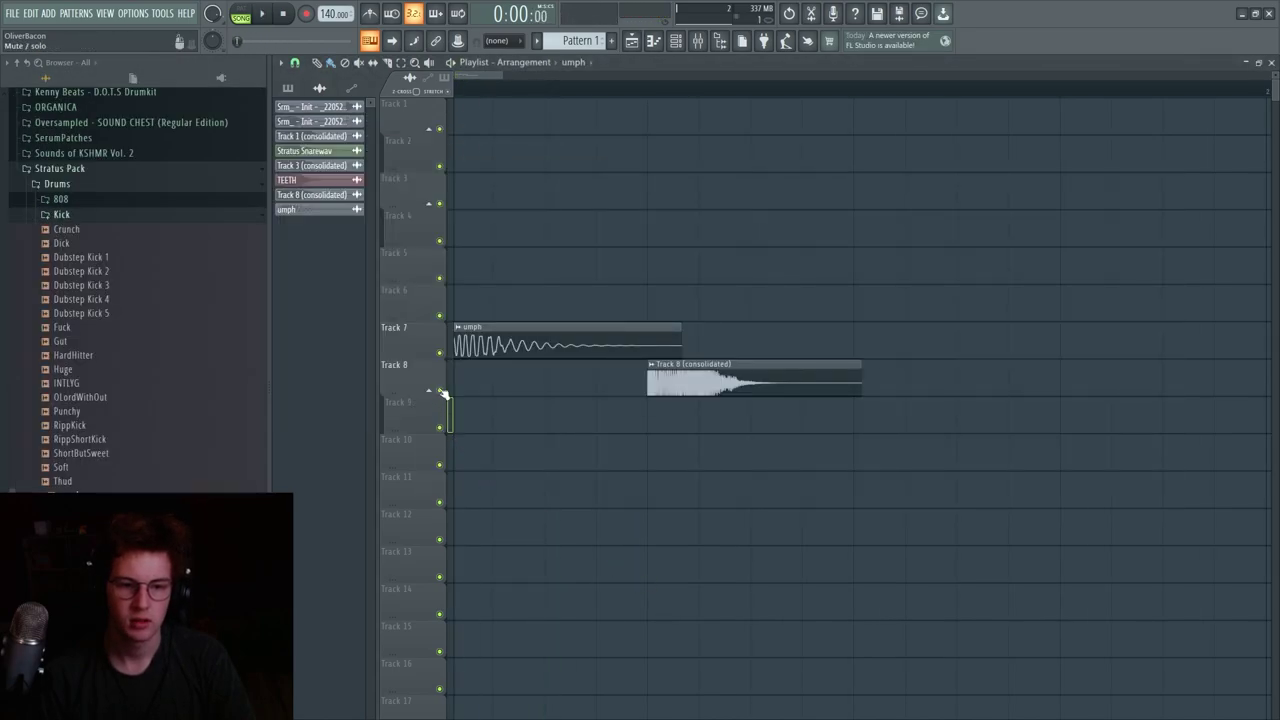
double_click(535, 343)
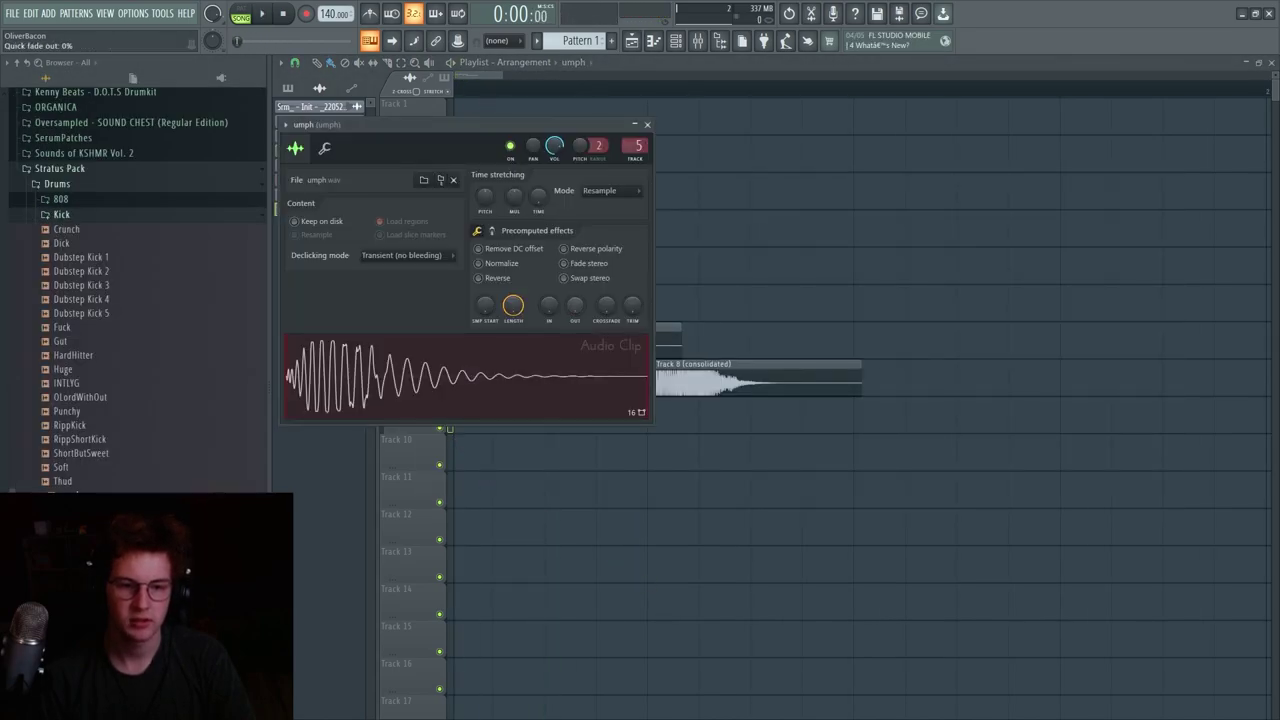
drag(575, 306, 575, 240)
click(560, 379)
drag(575, 306, 575, 318)
right_click(734, 480)
- Repeat the umph kick and snare clips into a two-bar drum pattern on tracks 7 and 8 and audition it
key(space)
key(space)
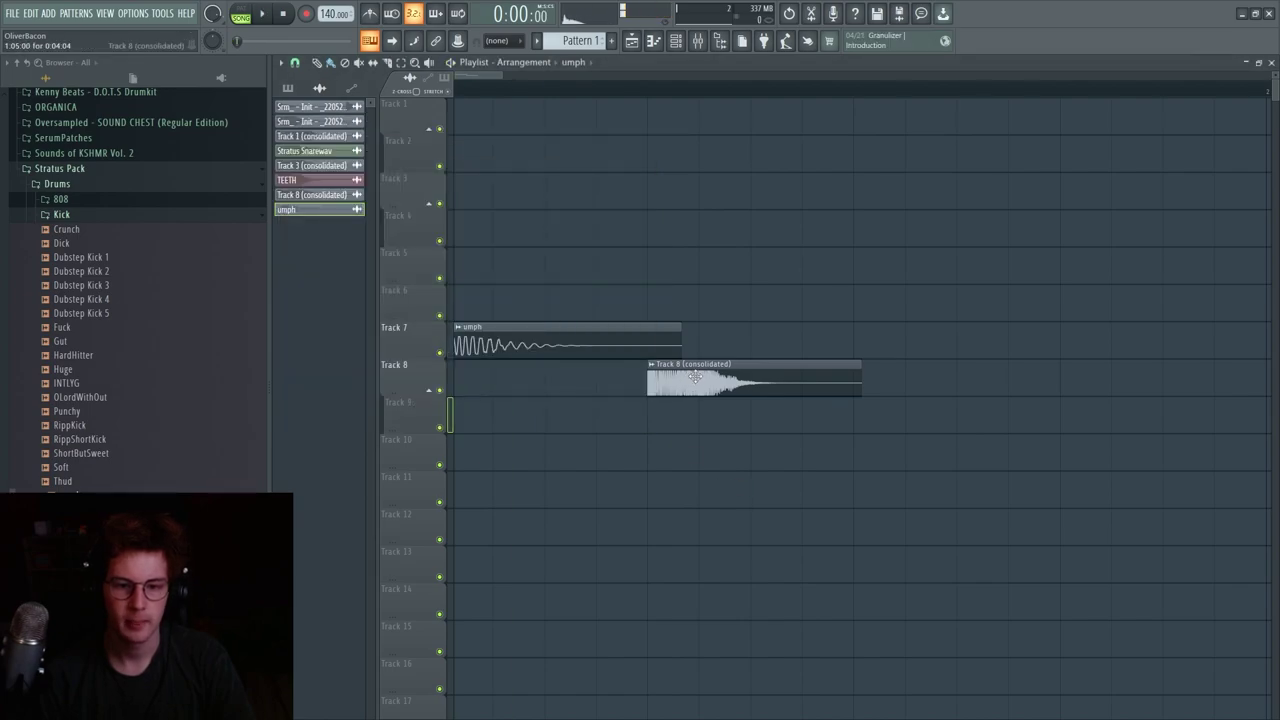
key(space)
scroll(700, 383, down, 2)
key(space)
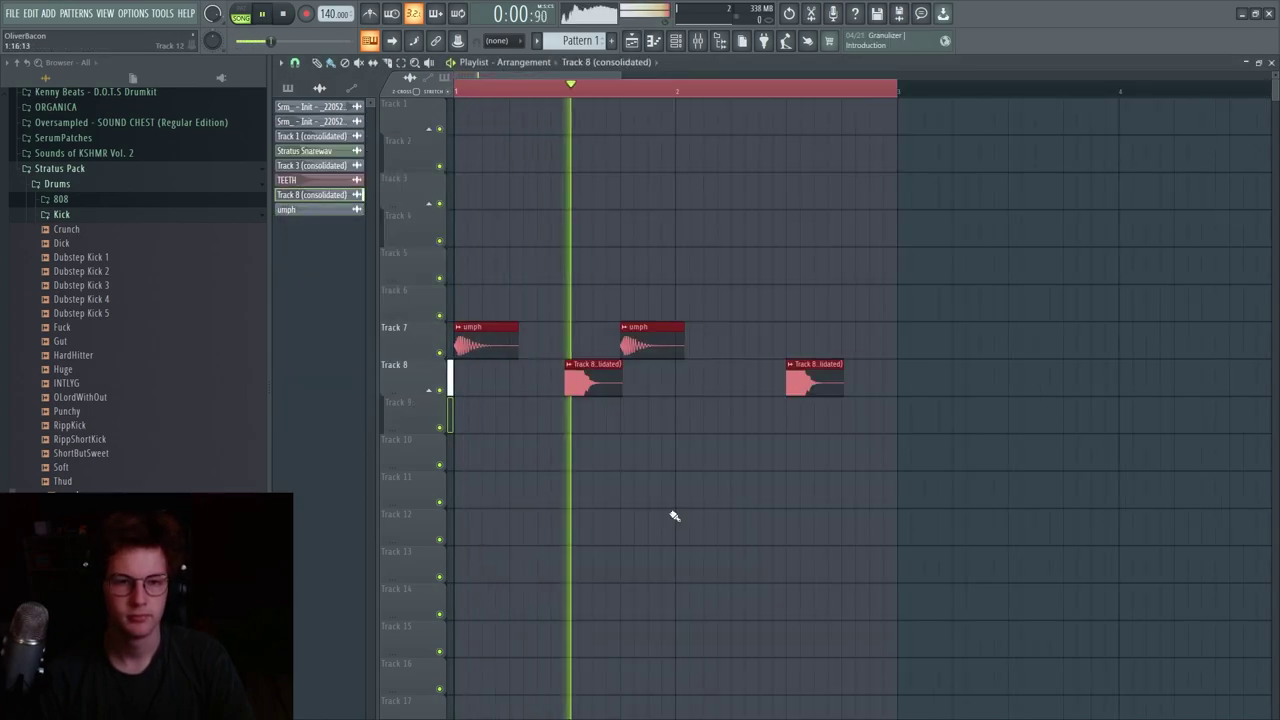
key(space)
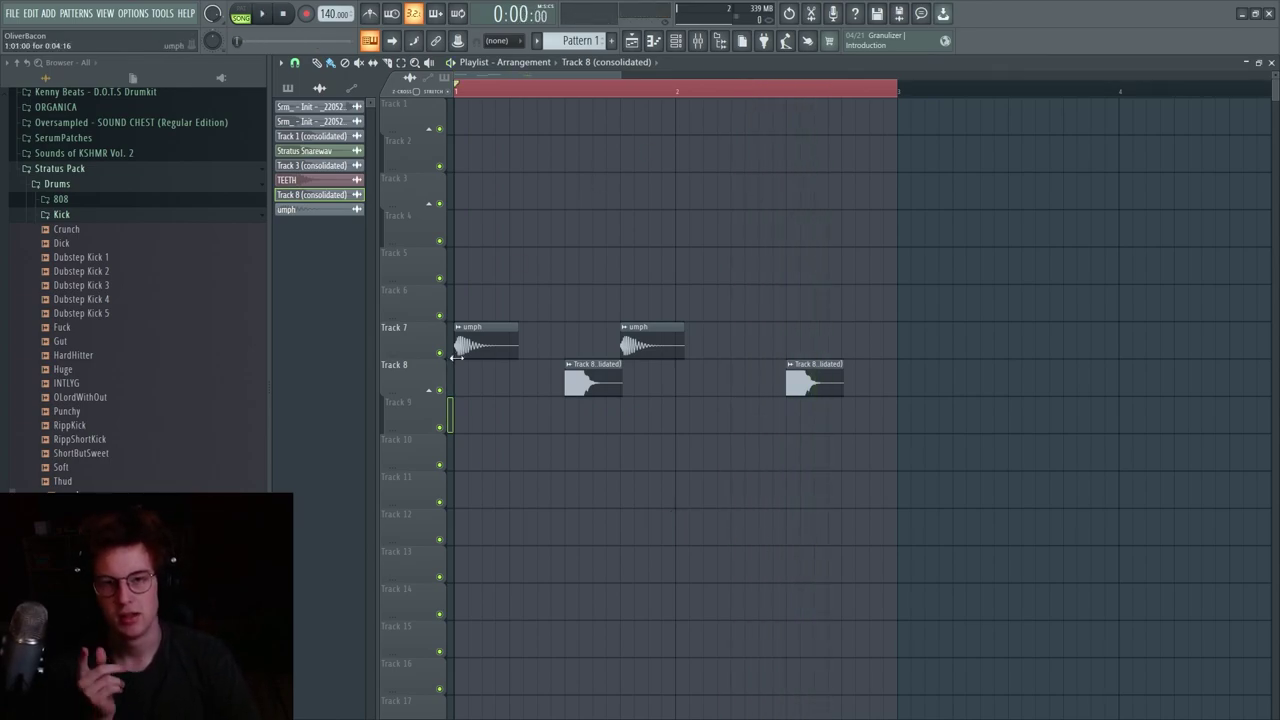
- Switch to Chrome and open the SoundCloud stream in a new tab
scroll(478, 574, up, 2)
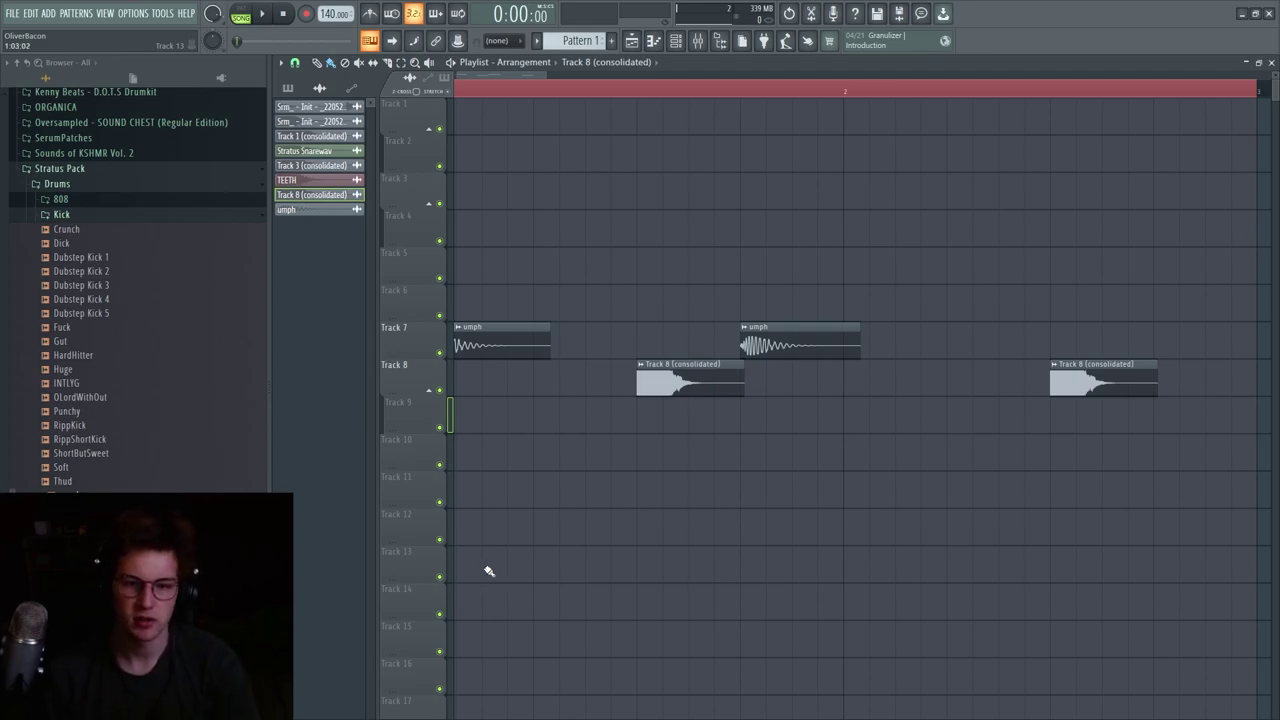
key(alt+Tab)
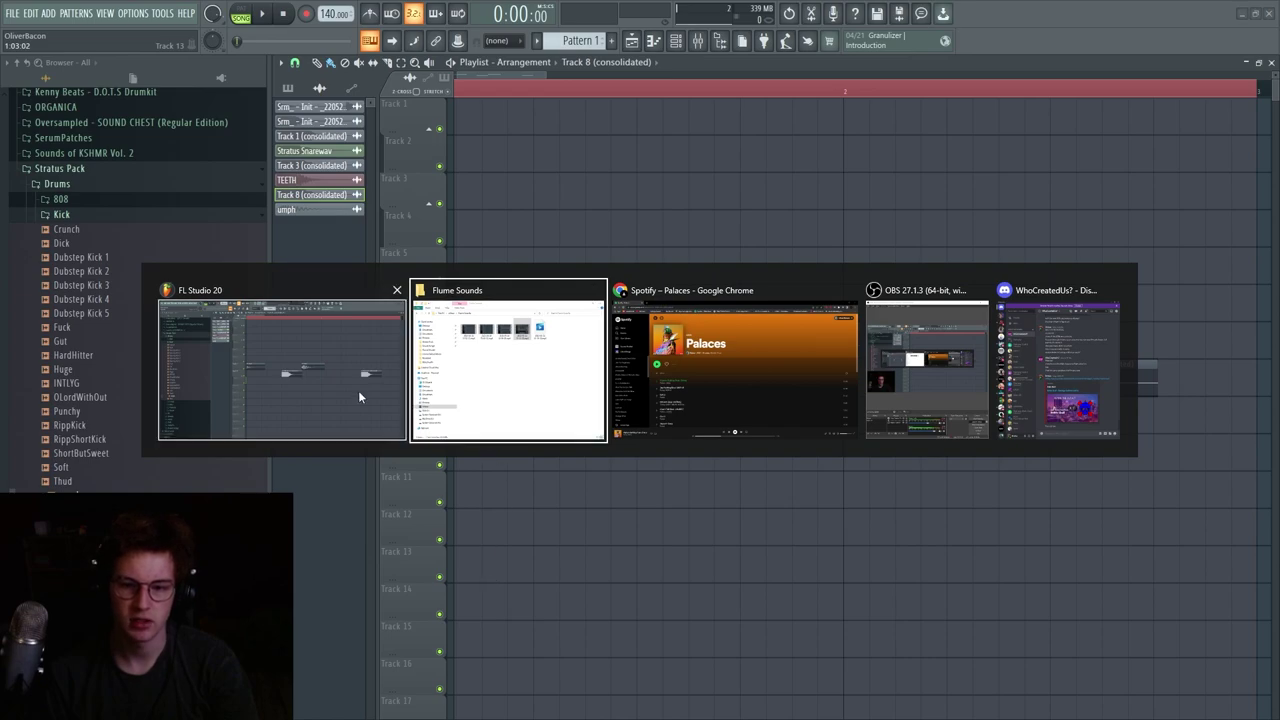
click(720, 405)
click(181, 11)
click(156, 11)
click(106, 57)
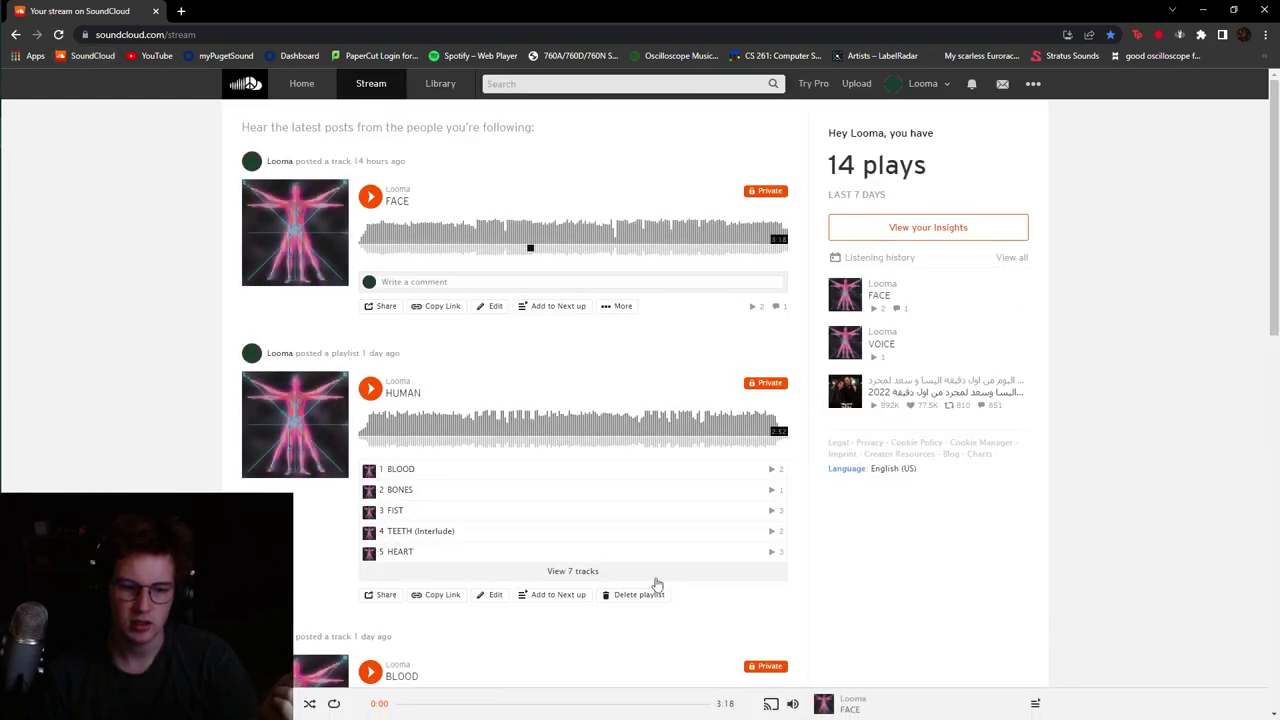
- Expand the HUMAN playlist, listen to a later section of FACE, pause it, and switch back to FL Studio
click(652, 580)
scroll(652, 580, down, 1)
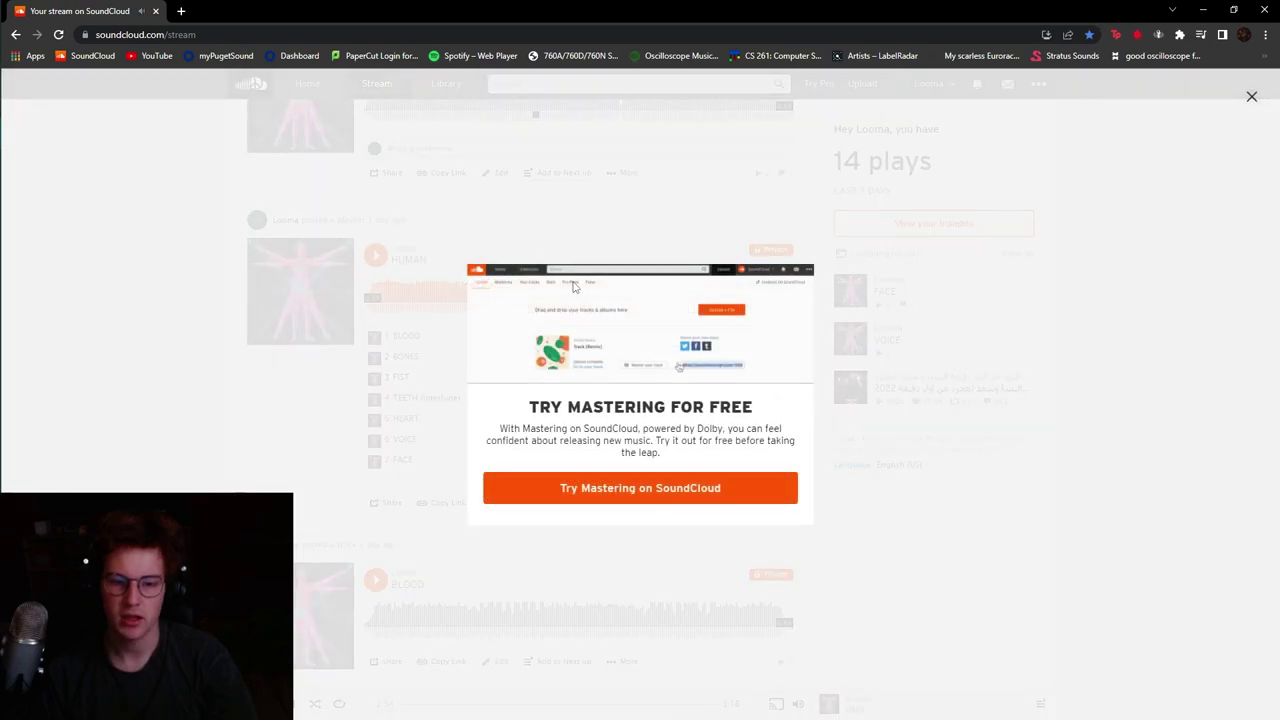
click(1025, 457)
click(672, 297)
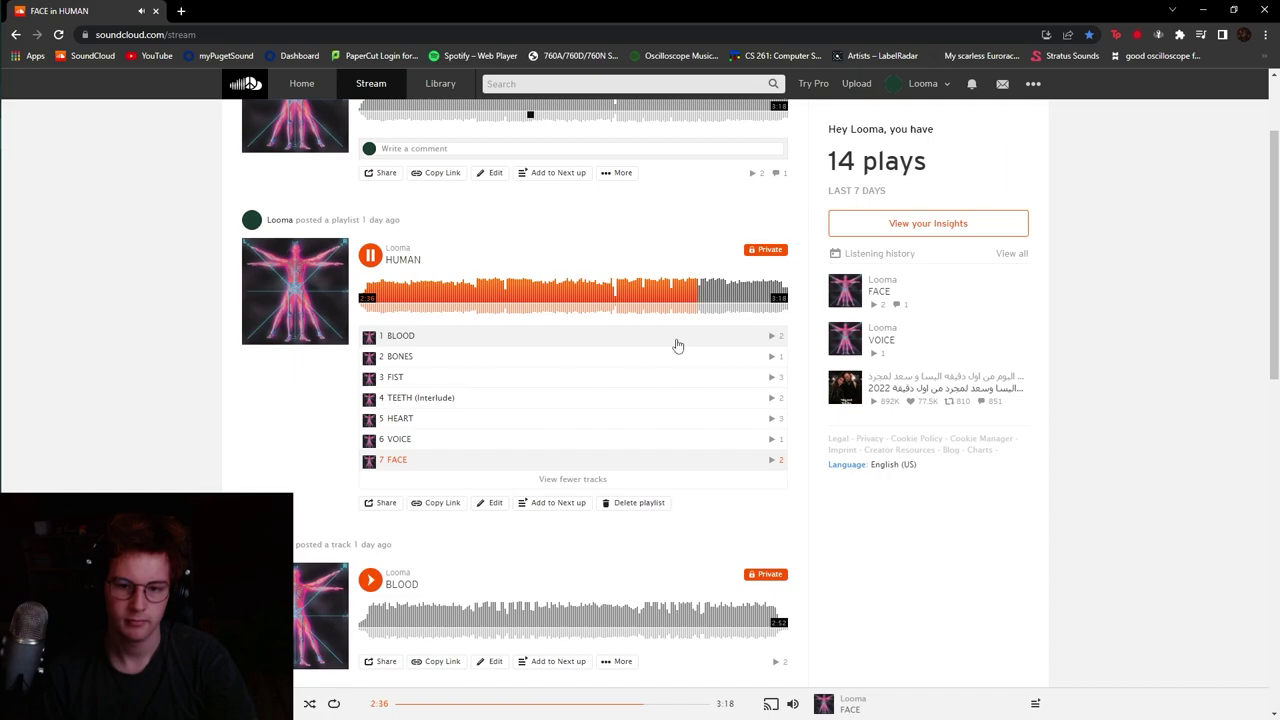
click(371, 256)
key(alt+Tab)
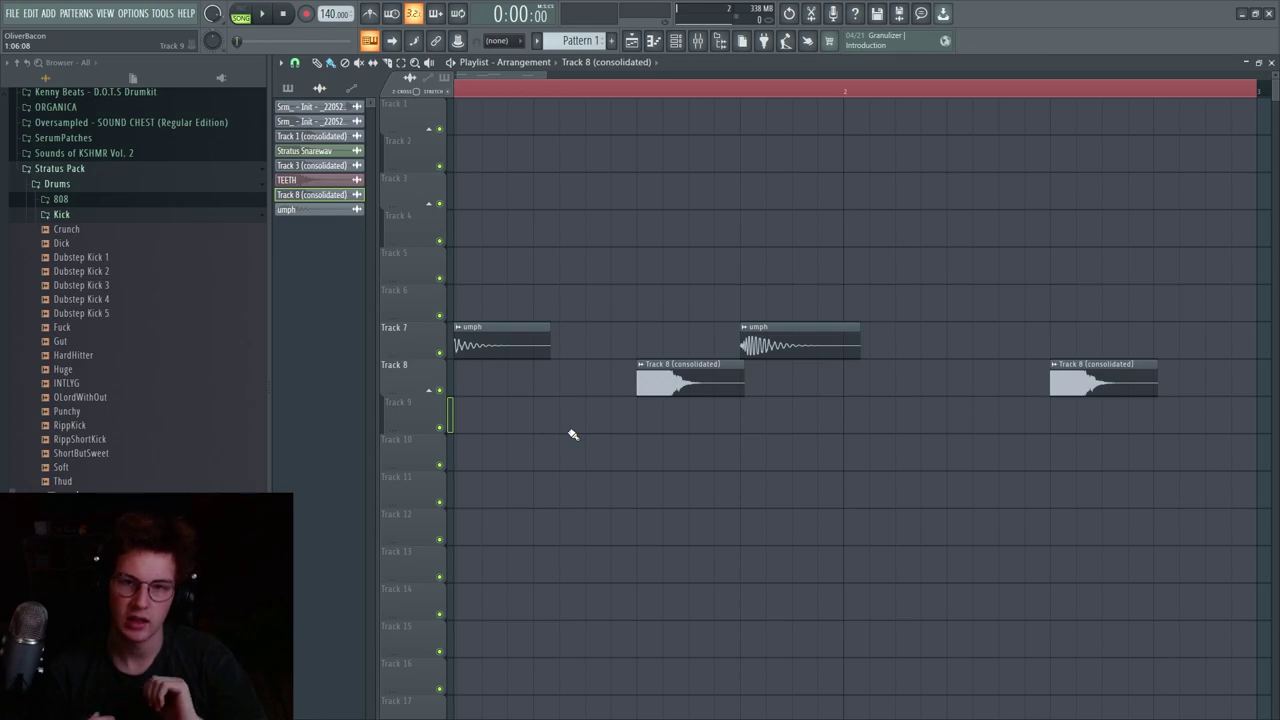
- Adjust the ring modulation mix and frequency of the Track 8 (consolidated) snare clip while previewing its sound
double_click(663, 380)
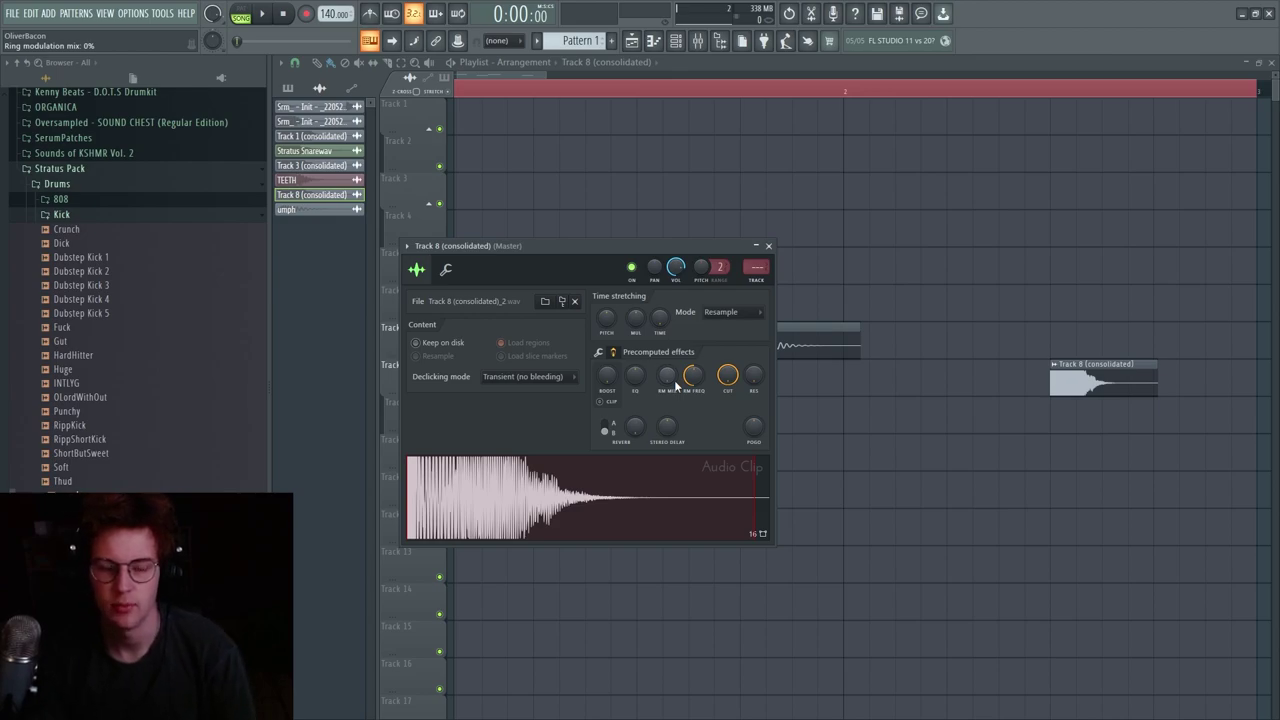
drag(680, 383, 680, 340)
click(646, 486)
click(677, 503)
click(663, 486)
mouse_move(670, 385)
mouse_down()
mouse_move(670, 397)
mouse_move(669, 362)
mouse_move(692, 370)
mouse_move(693, 393)
mouse_up()
click(659, 484)
click(662, 490)
click(671, 480)
scroll(692, 383, down, 3)
click(686, 483)
key(Escape)
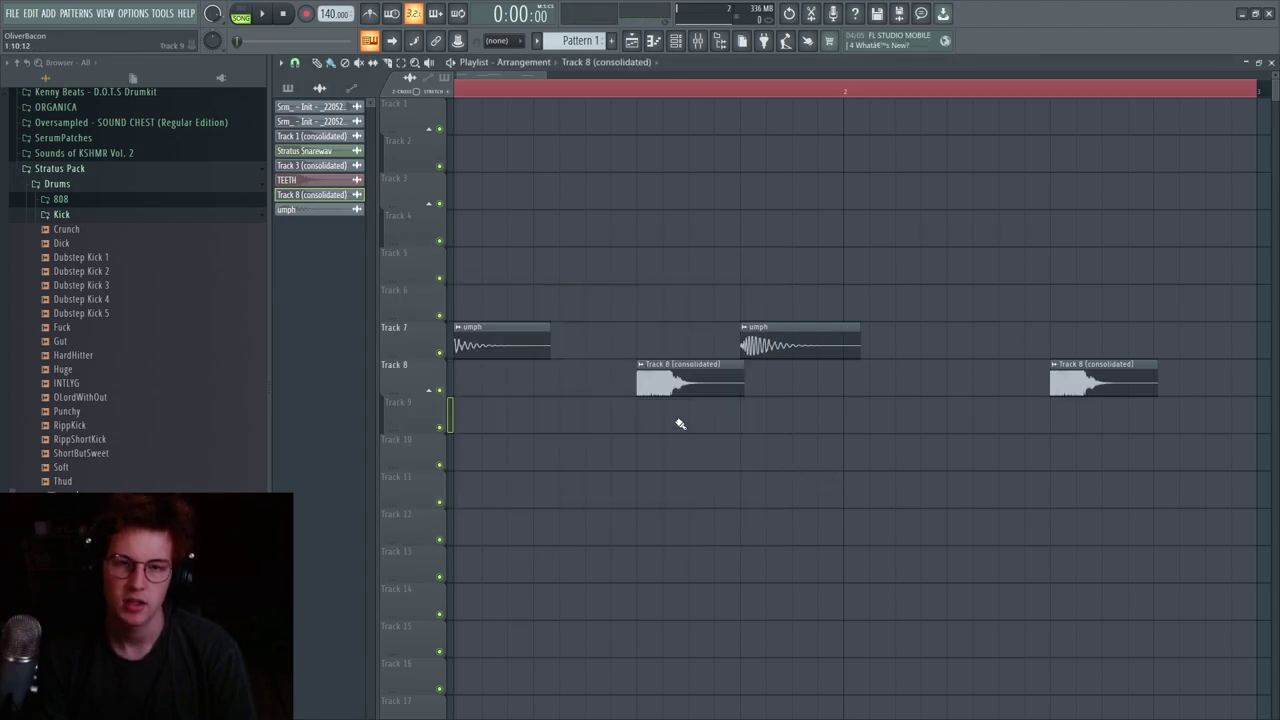
- Route the snare clip to mixer track 6 and adjust its Fruity Limiter with 0 ms release, minimum attack, and higher gain during playback
double_click(675, 378)
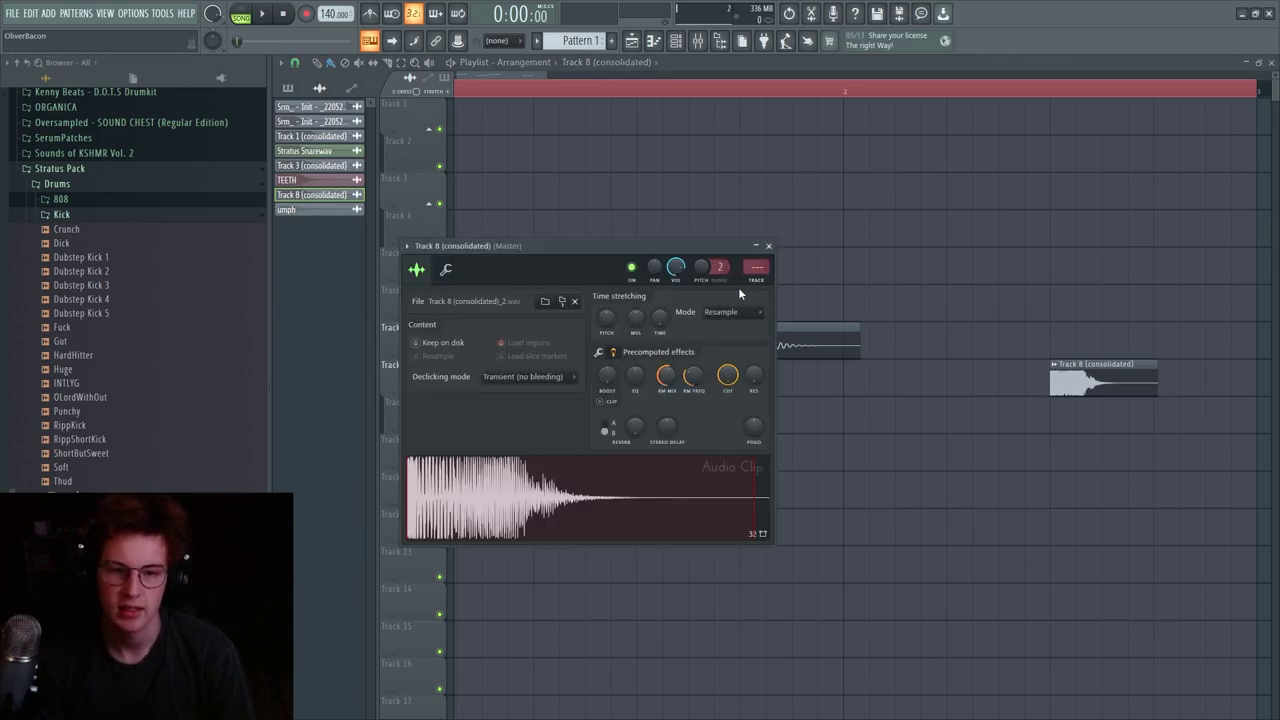
key(ctrl+l)
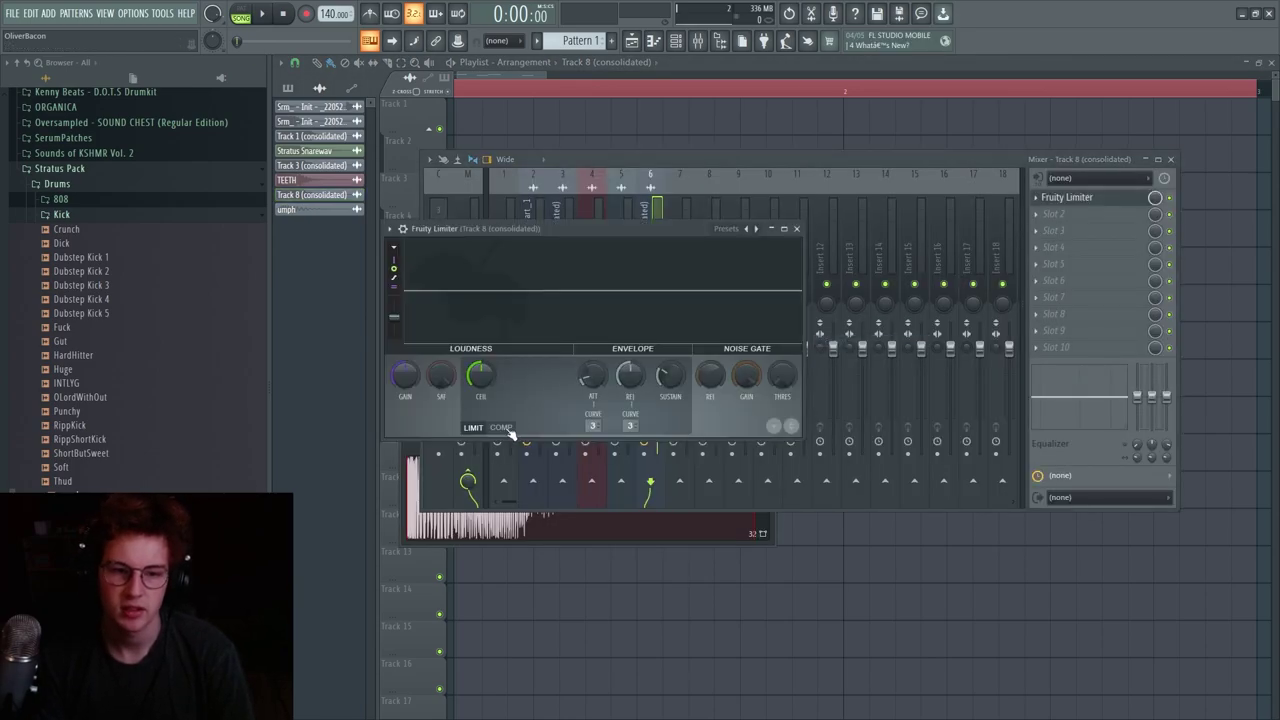
click(501, 427)
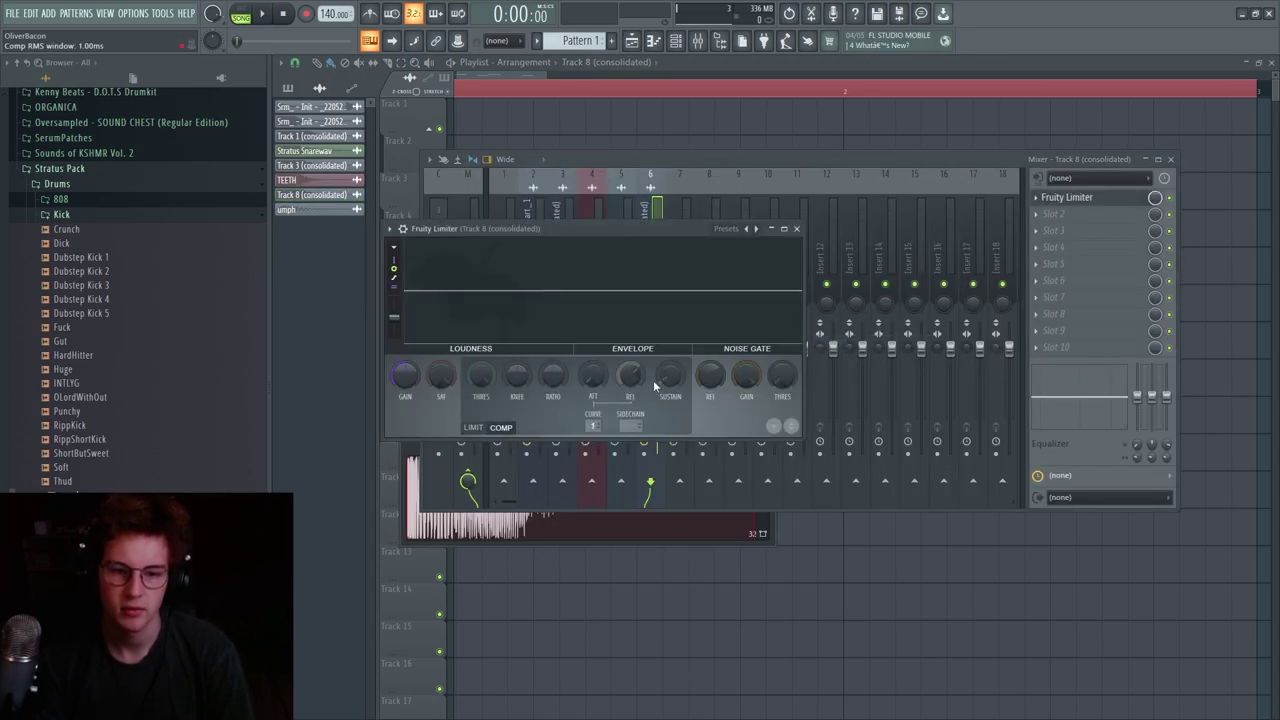
click(473, 427)
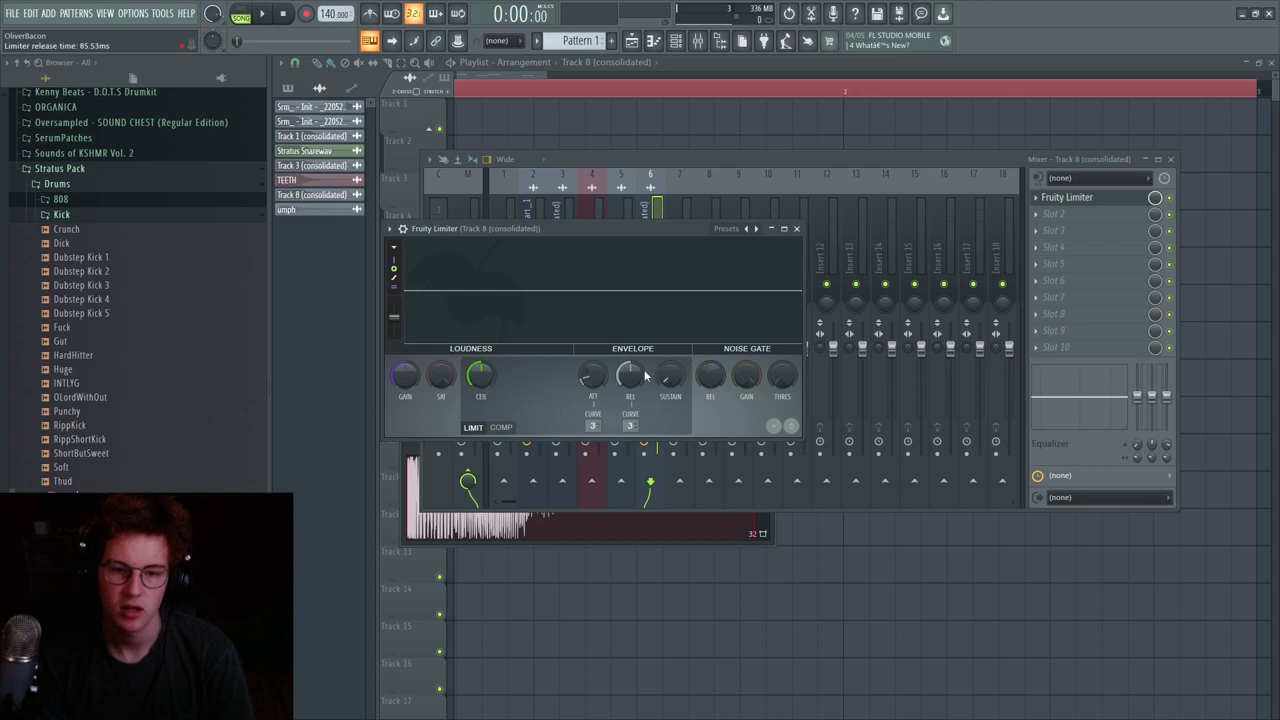
drag(593, 376, 597, 391)
key(space)
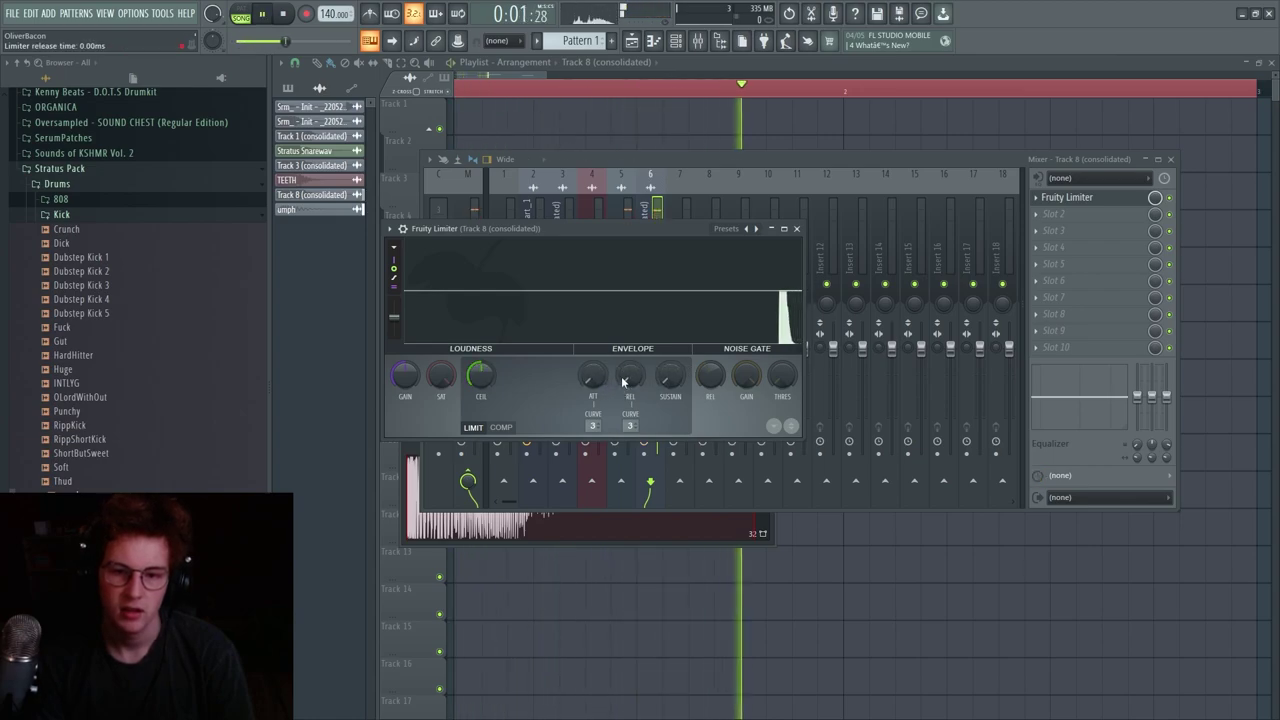
drag(405, 377, 406, 385)
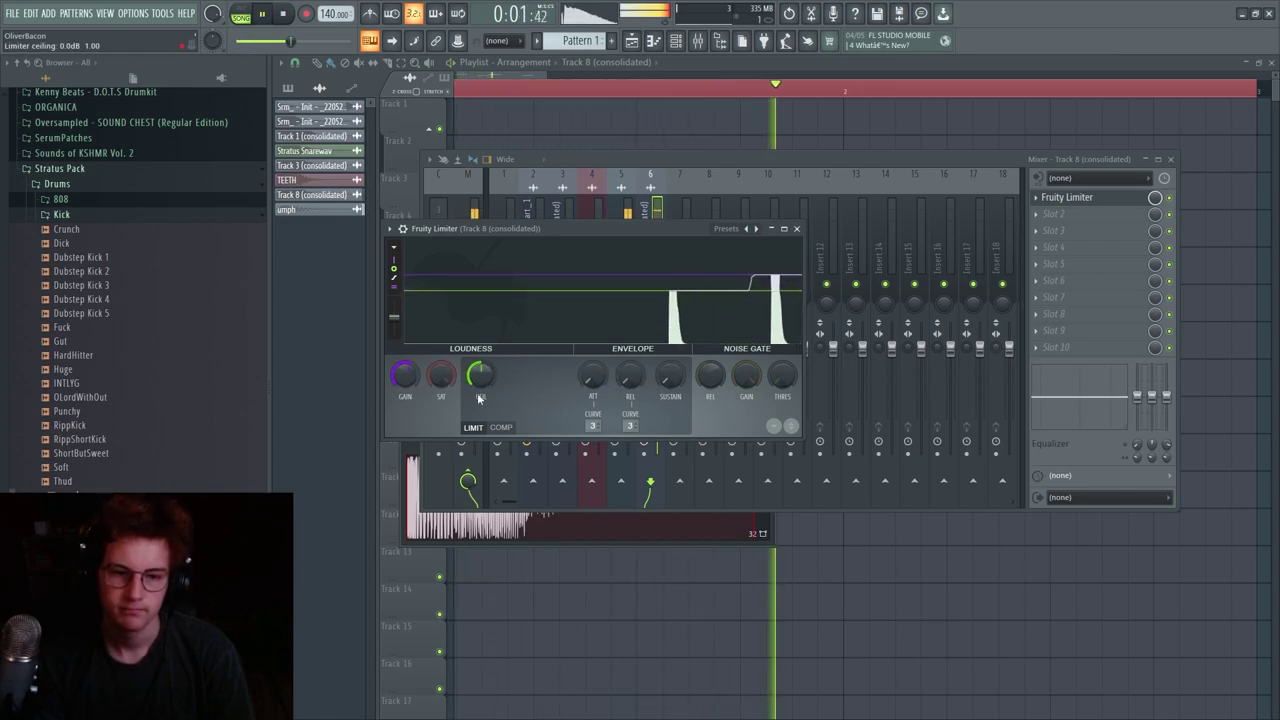
- Create a separate copy of the snare clip on track 10 and reverse its audio
double_click(648, 536)
mouse_move(670, 377)
mouse_down()
mouse_move(670, 388)
mouse_move(694, 379)
mouse_up()
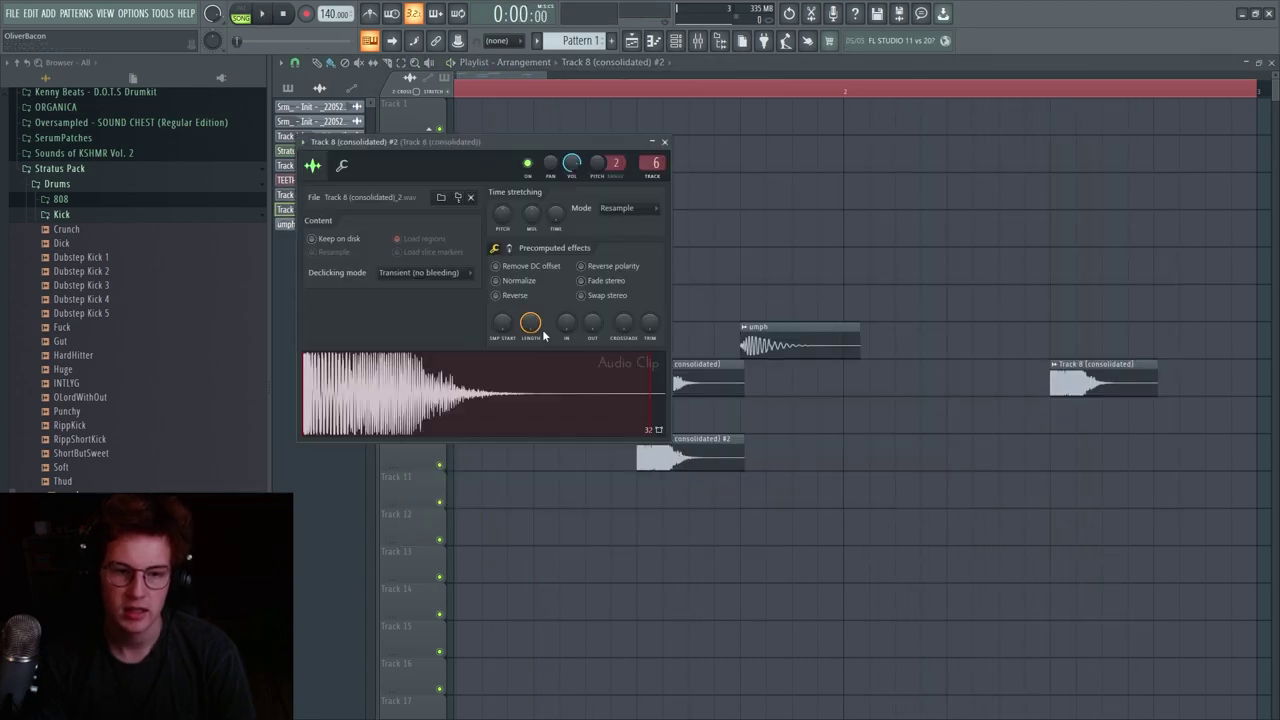
click(520, 297)
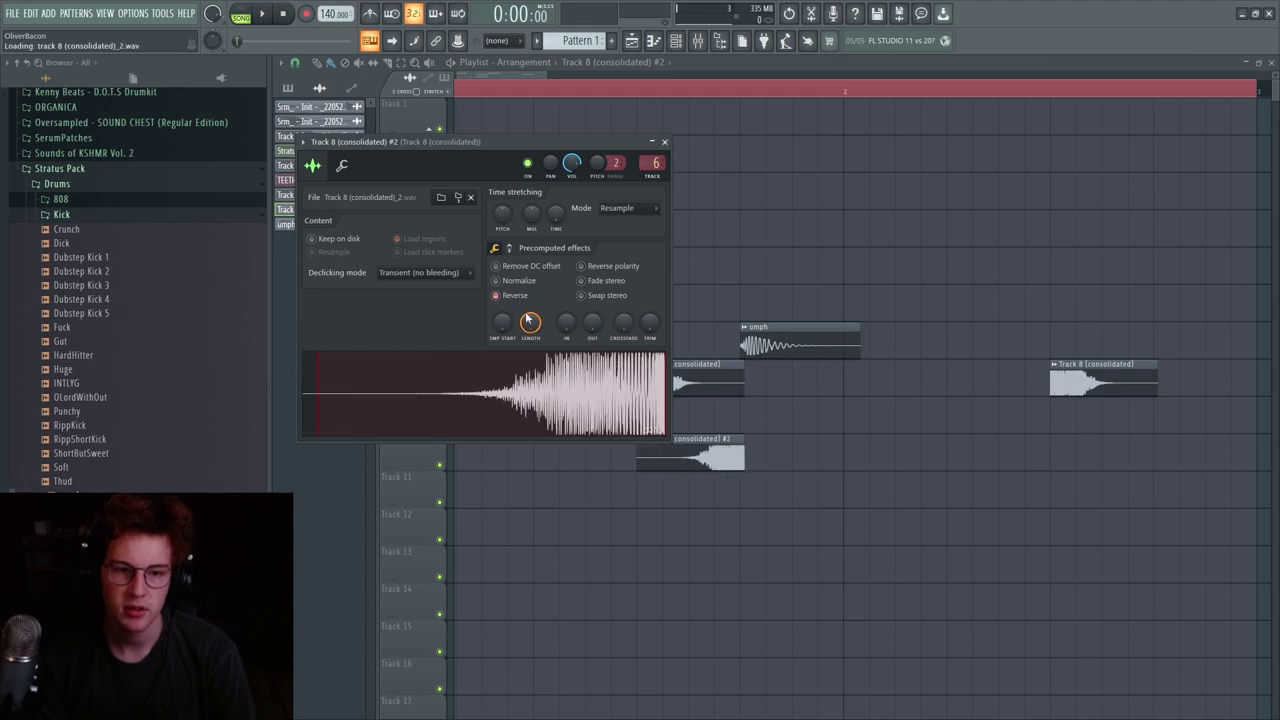
right_click(766, 522)
- Move the reversed snare clip ahead of the first snare and trim its end to the snare's start
drag(700, 456, 628, 462)
key(ctrl+z)
click(447, 92)
scroll(644, 469, up, 4)
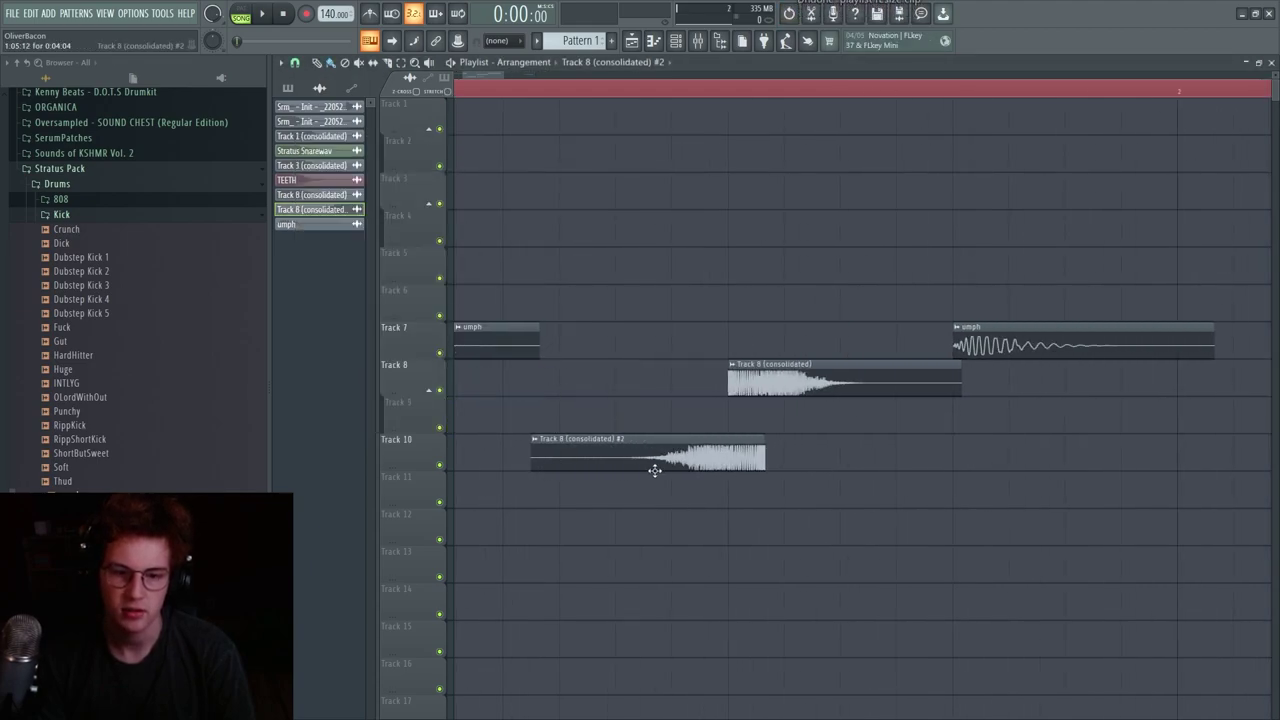
click(828, 464)
right_click(841, 462)
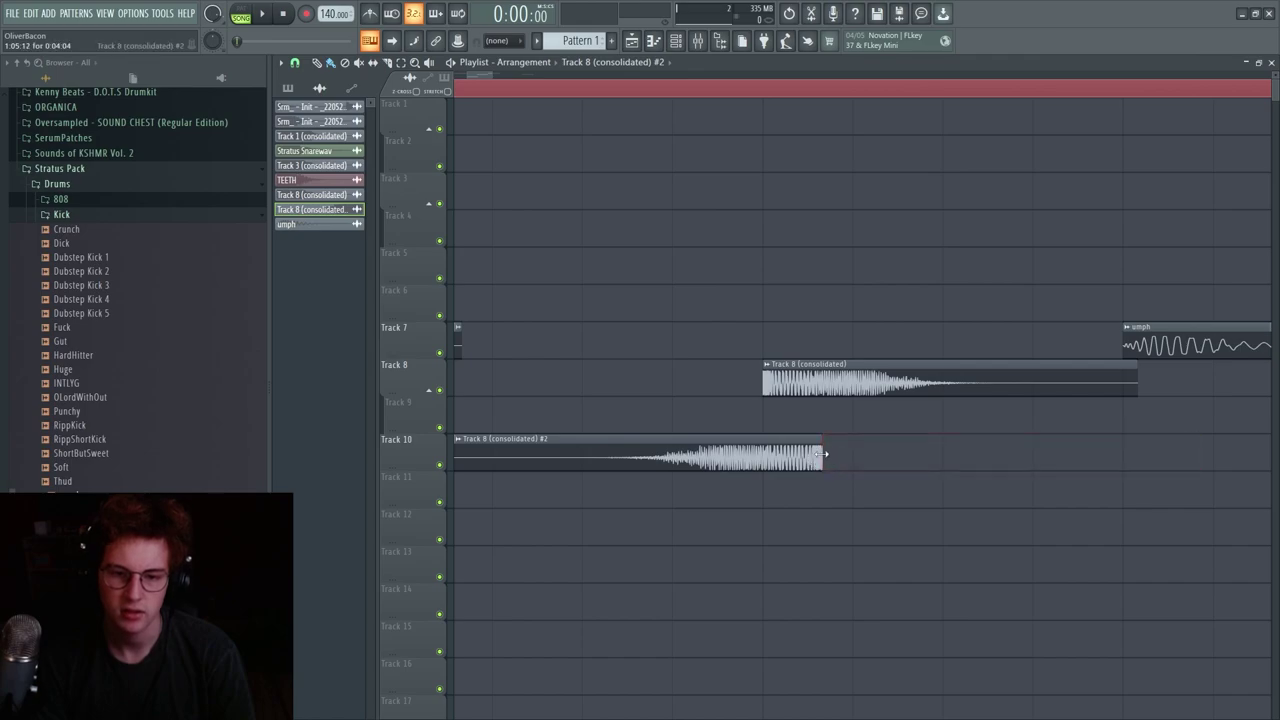
drag(822, 460, 762, 460)
- Lower the reversed clip's pitch, set its ring modulation mix to 54%, and raise the ring modulation frequency
double_click(749, 466)
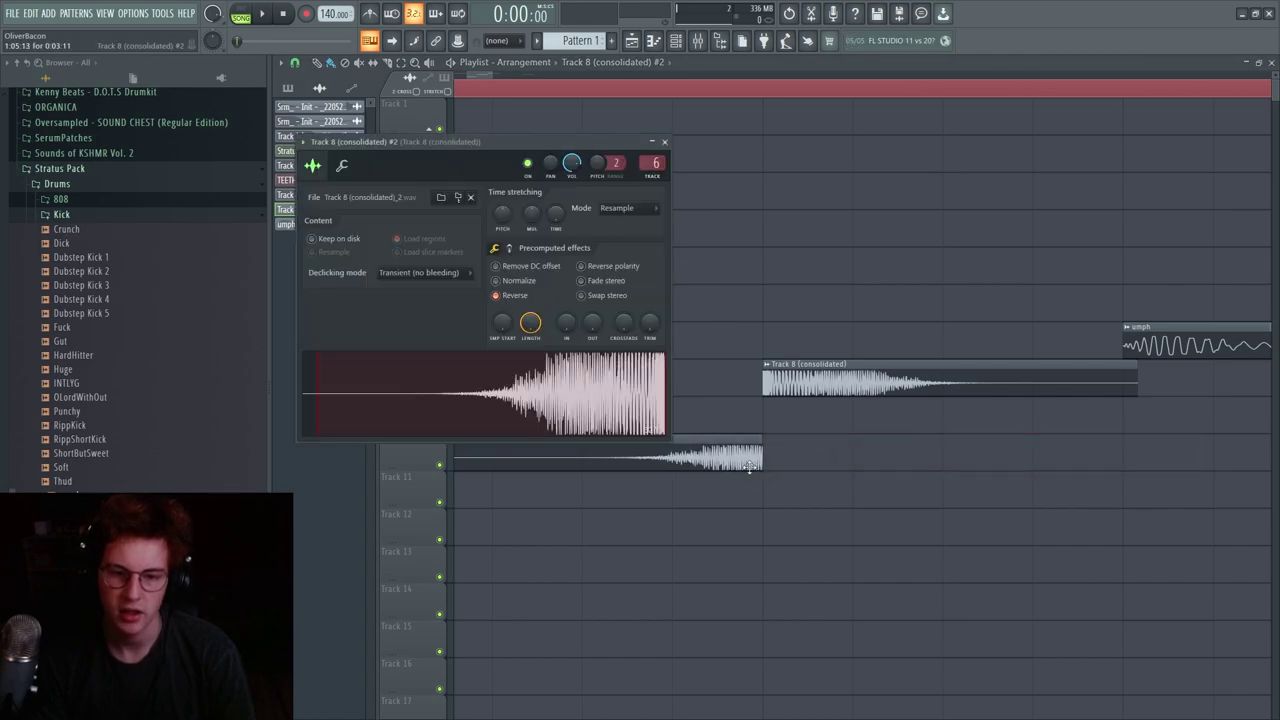
right_click(837, 544)
double_click(725, 466)
drag(502, 213, 502, 240)
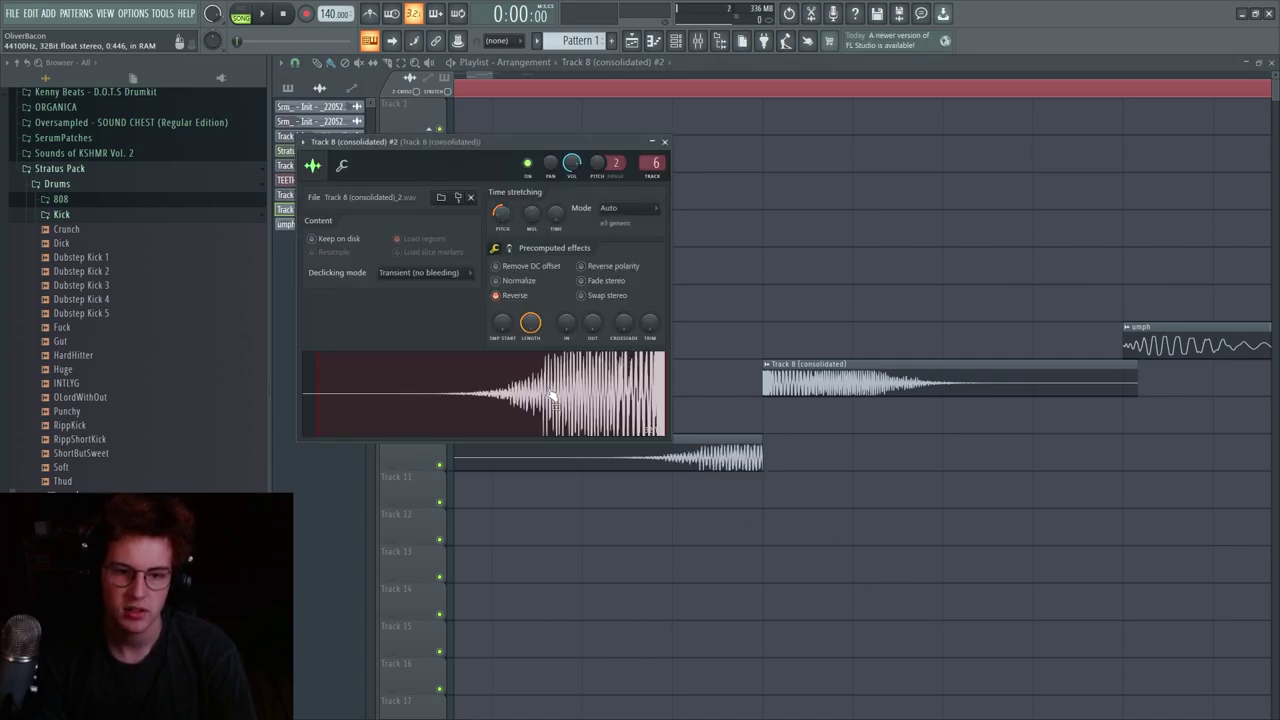
click(510, 248)
drag(563, 271, 563, 210)
scroll(586, 280, up, 2)
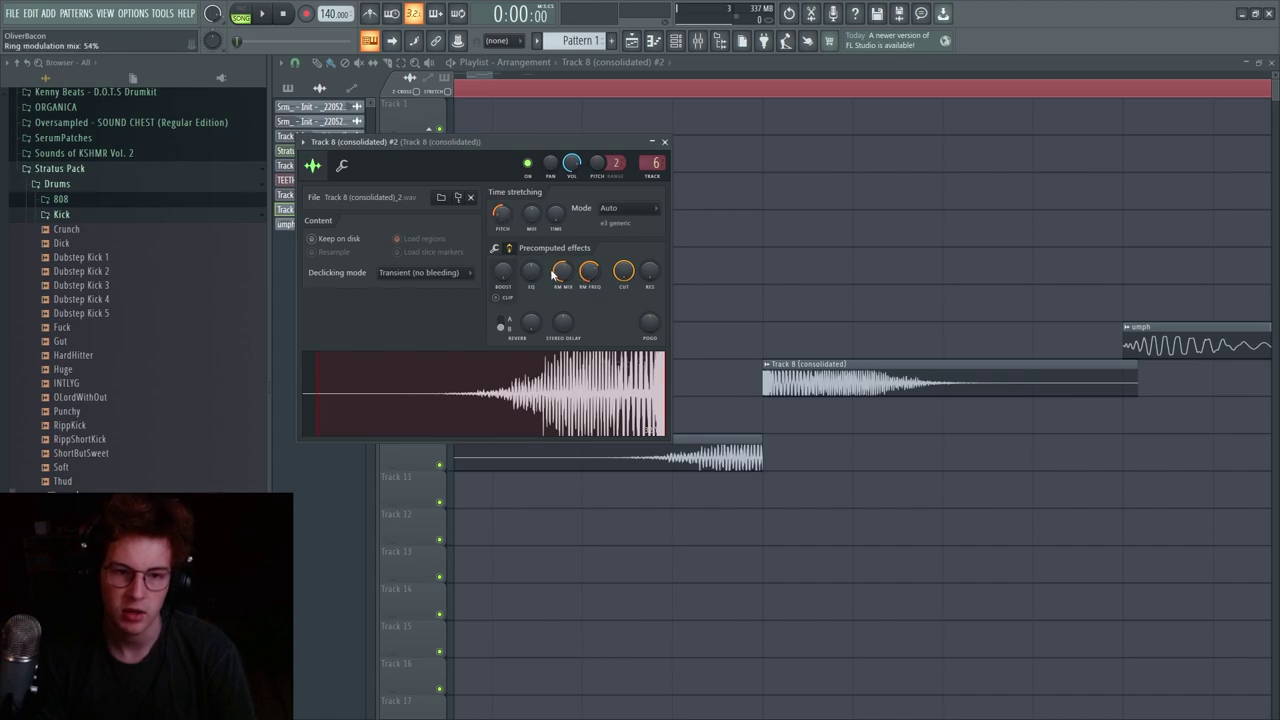
right_click(908, 531)
- Audition the reversed clip with the drum pattern, raise its pitch, and play the pattern again
key(space)
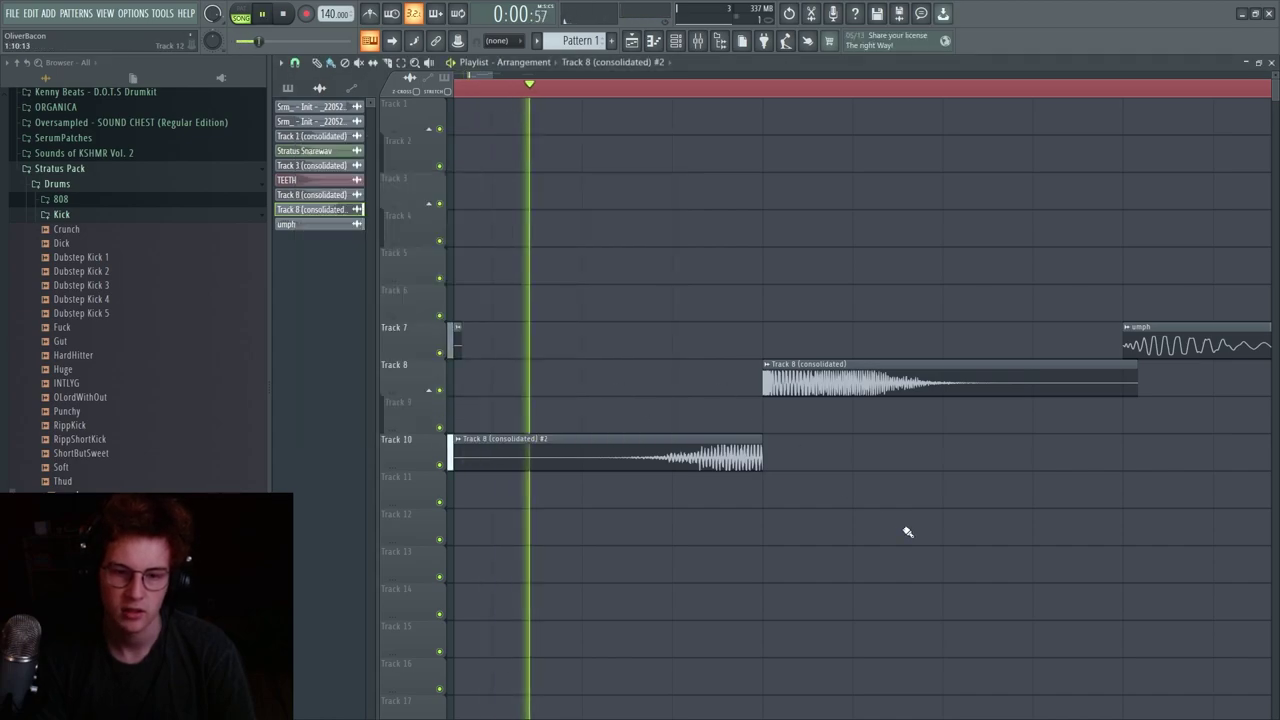
scroll(908, 531, down, 1)
key(space)
scroll(850, 520, down, 2)
double_click(786, 456)
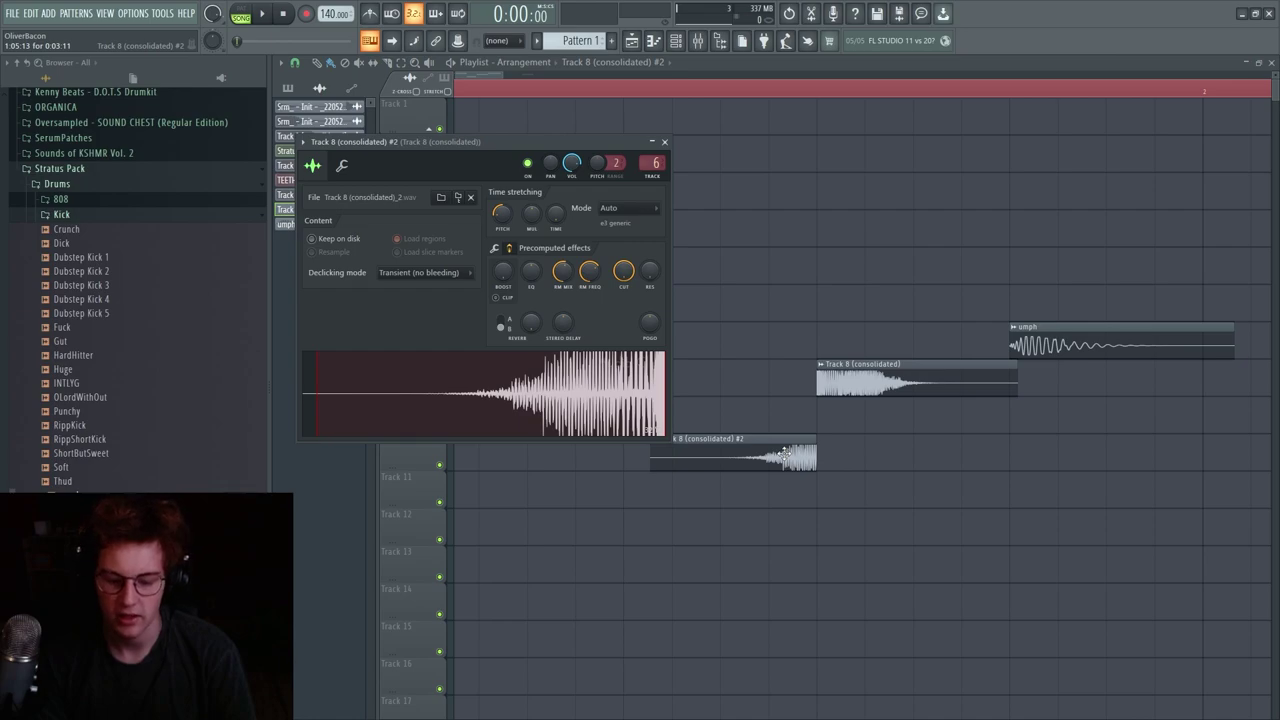
scroll(508, 218, up, 3)
right_click(951, 545)
click(771, 431)
right_click(772, 431)
key(space)
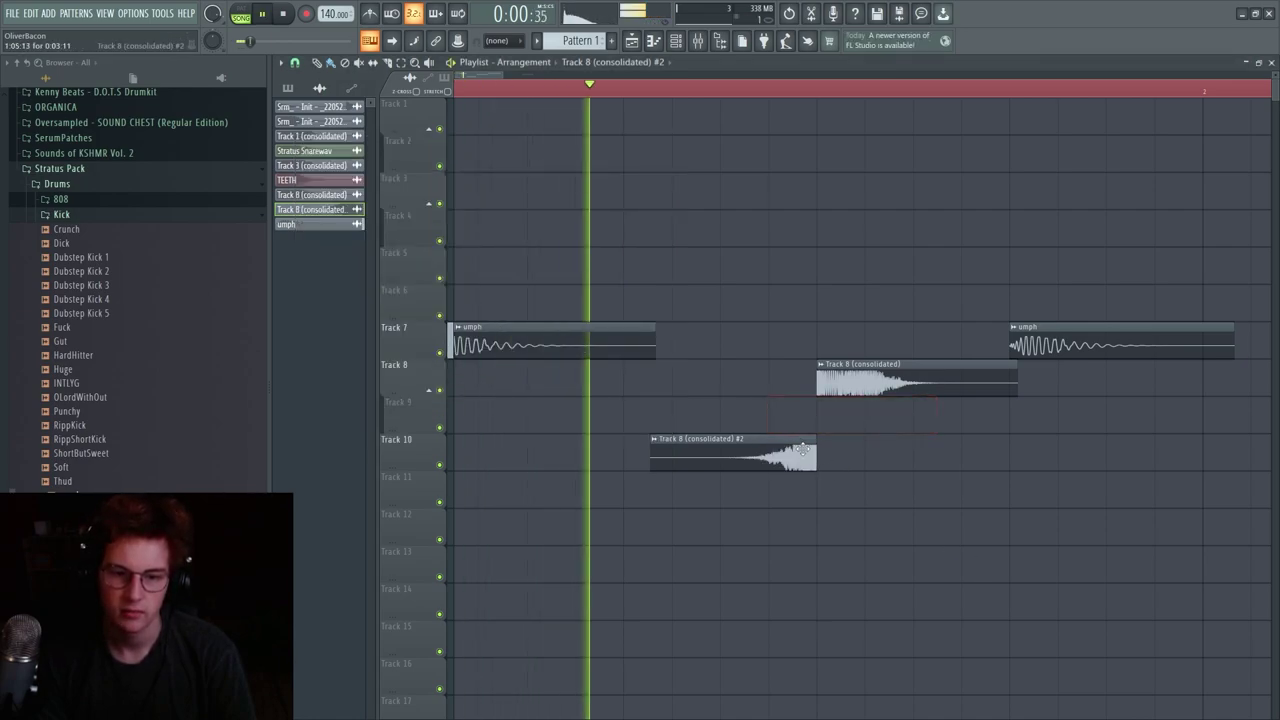
- Add reverb to the reversed clip, set its stereo delay to 23% right, and audition the changes
double_click(806, 447)
key(space)
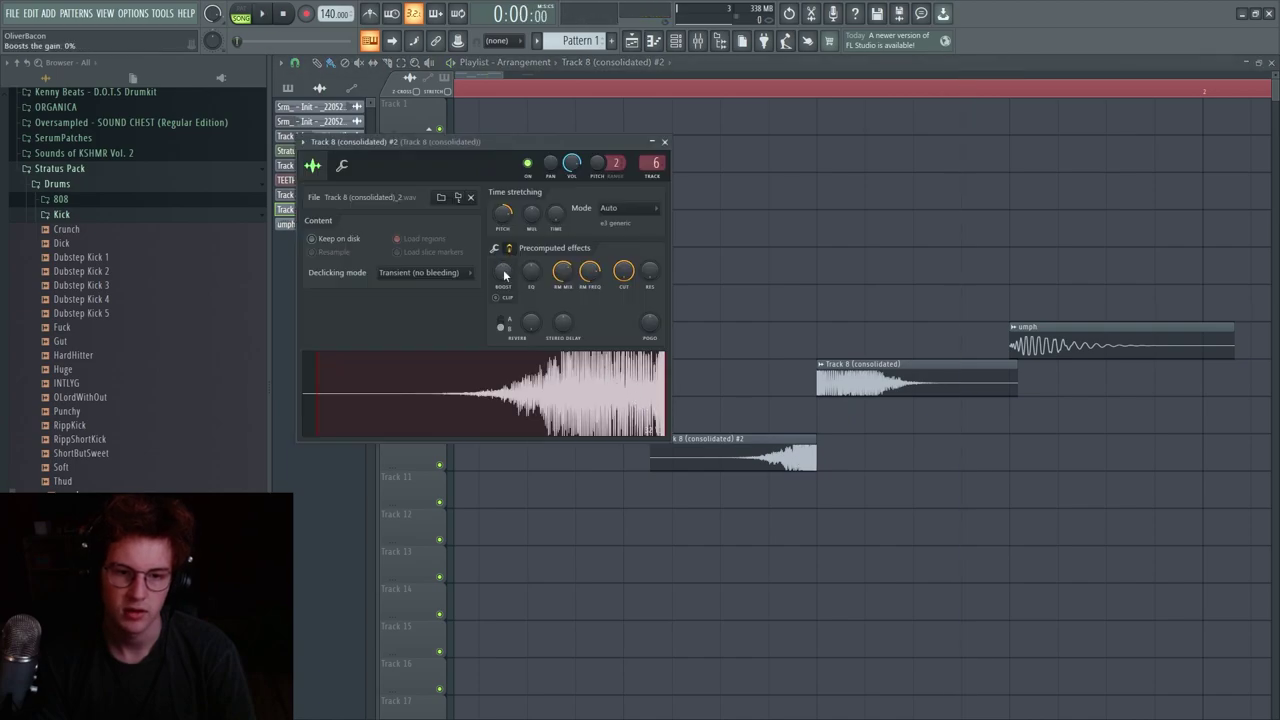
key(space)
key(space)
drag(557, 331, 557, 322)
key(space)
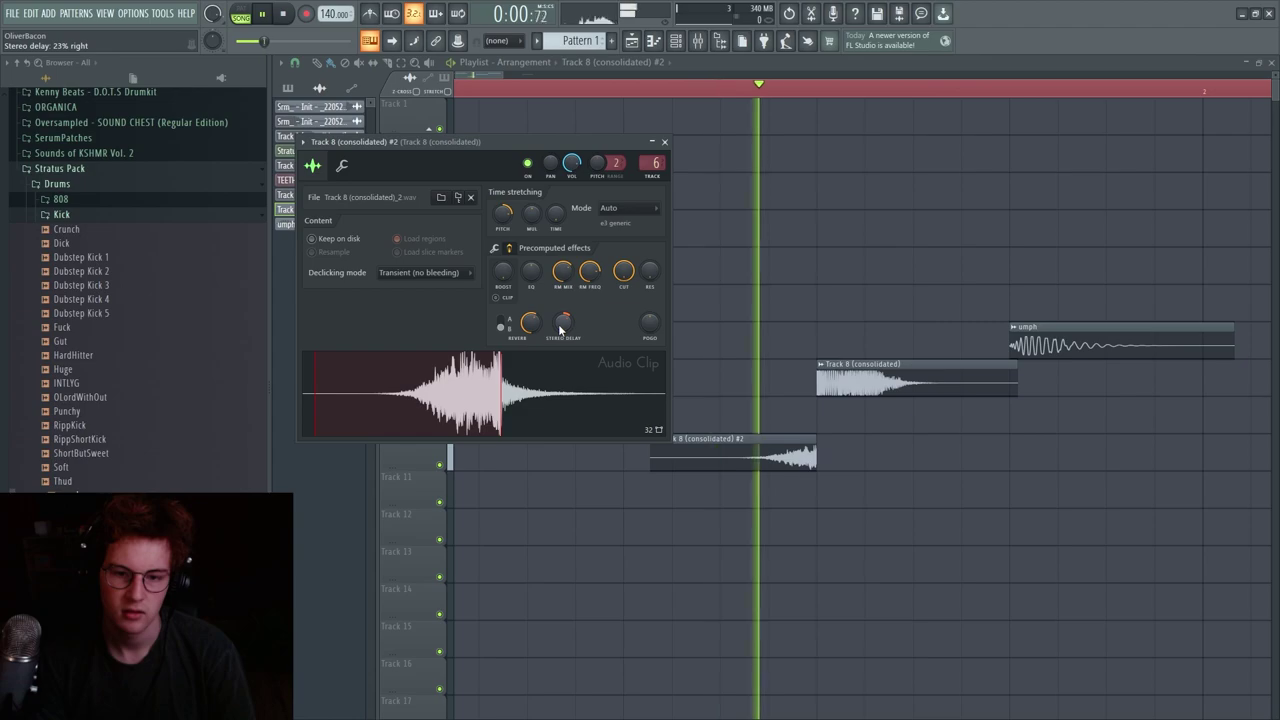
- Copy the reversed snare clip ahead of the second snare and make the copy unique
key(Escape)
scroll(715, 517, down, 5)
key(space)
drag(573, 446, 912, 440)
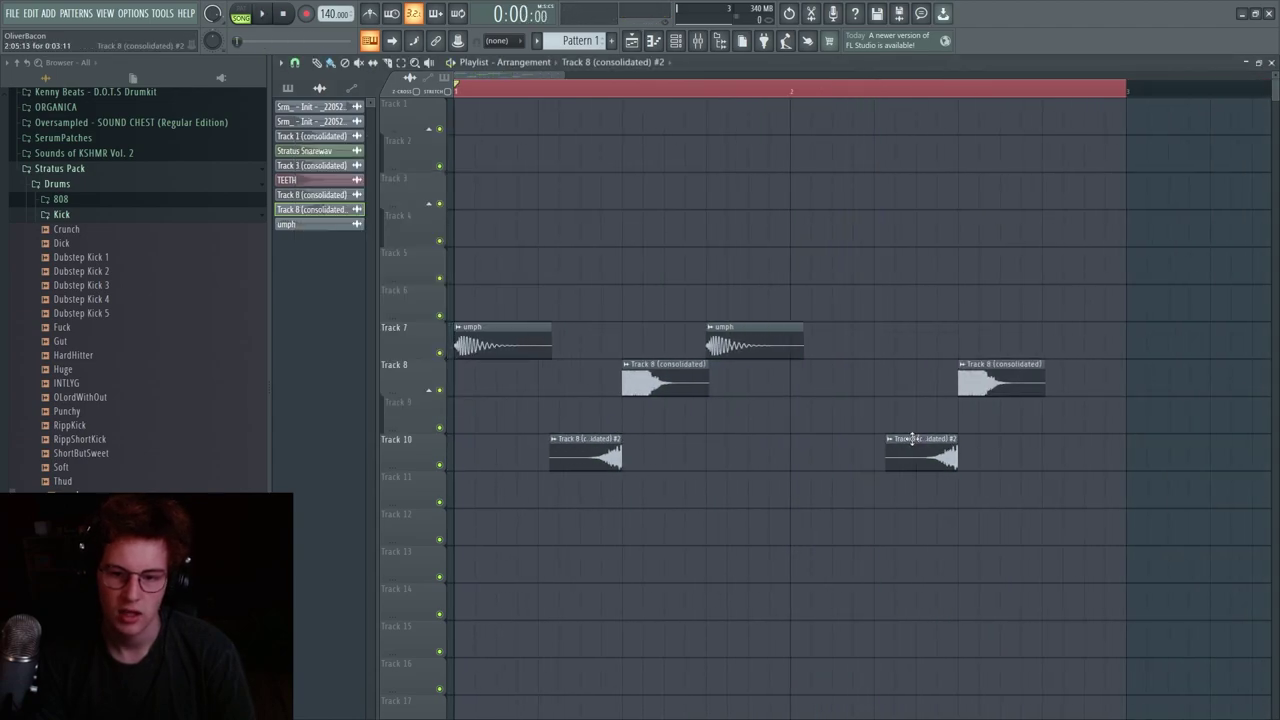
click(890, 439)
click(915, 531)
- Lower the pitch of the second reversed clip, bring up its precomputed effects, and audition it
double_click(910, 458)
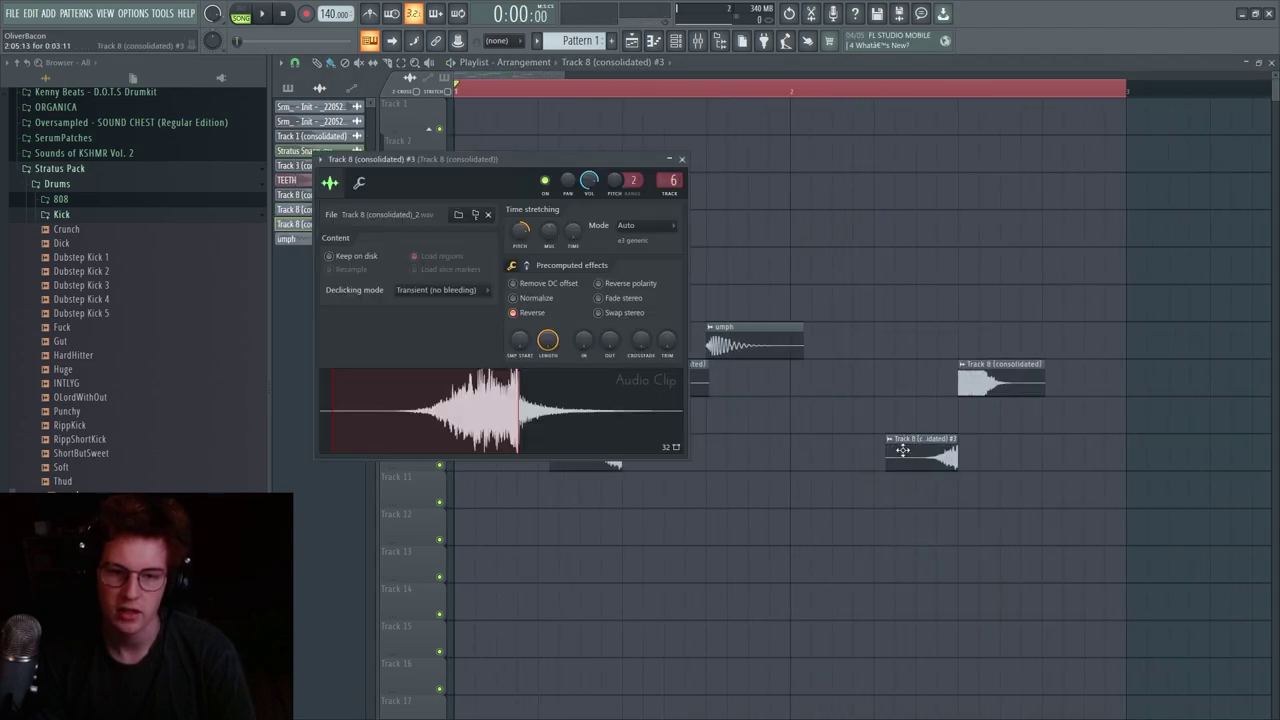
drag(520, 232, 517, 244)
click(527, 265)
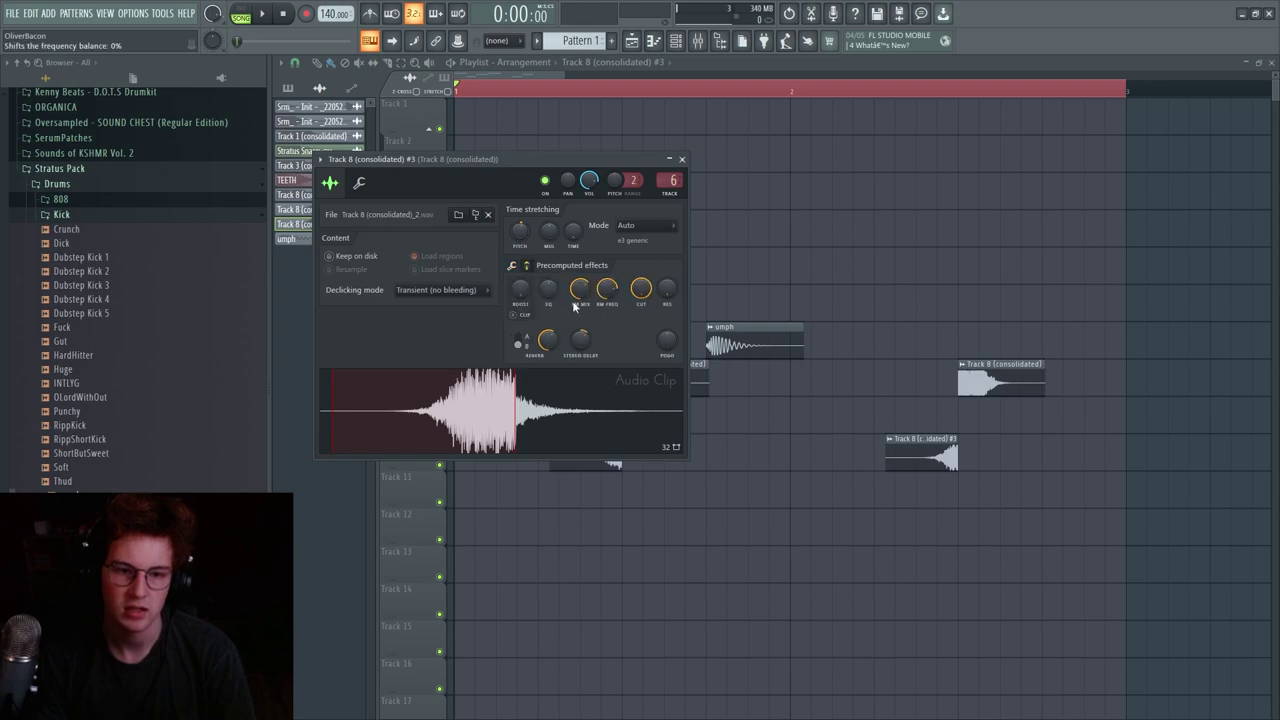
key(space)
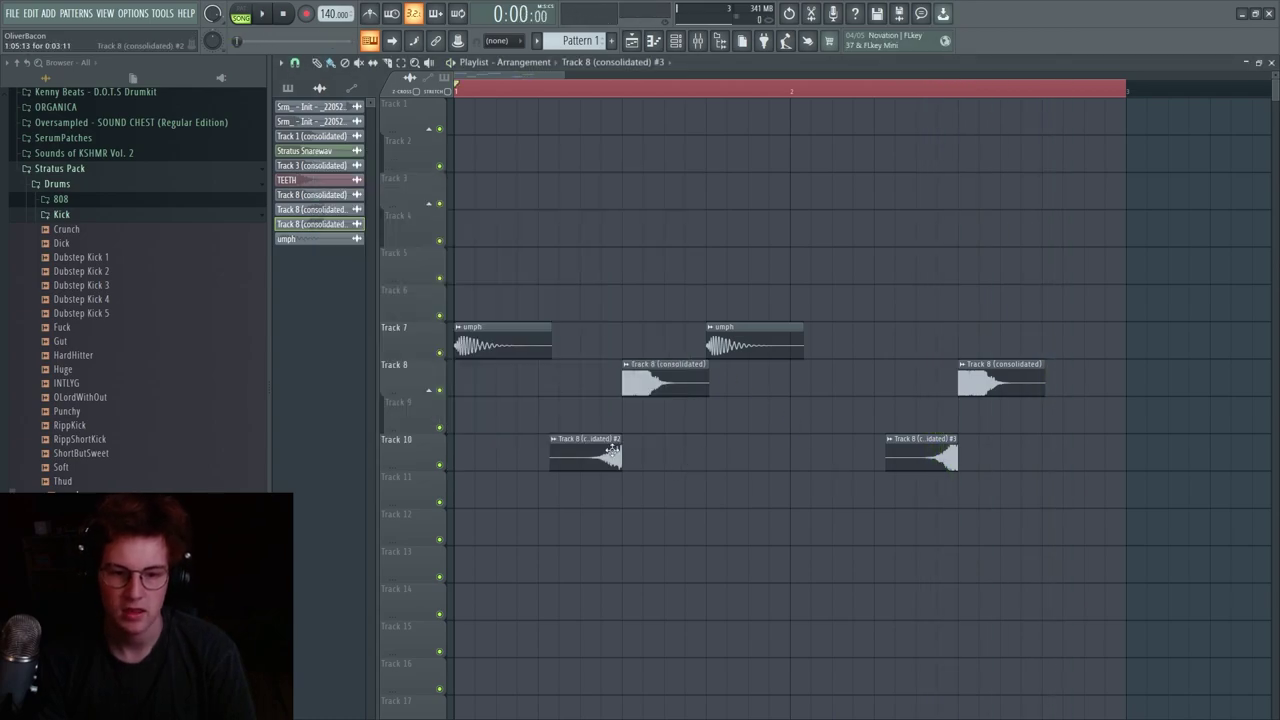
- Duplicate the first reversed clip, make the copy unique, and turn off its reverse effect
drag(590, 456, 649, 457)
click(617, 439)
click(657, 527)
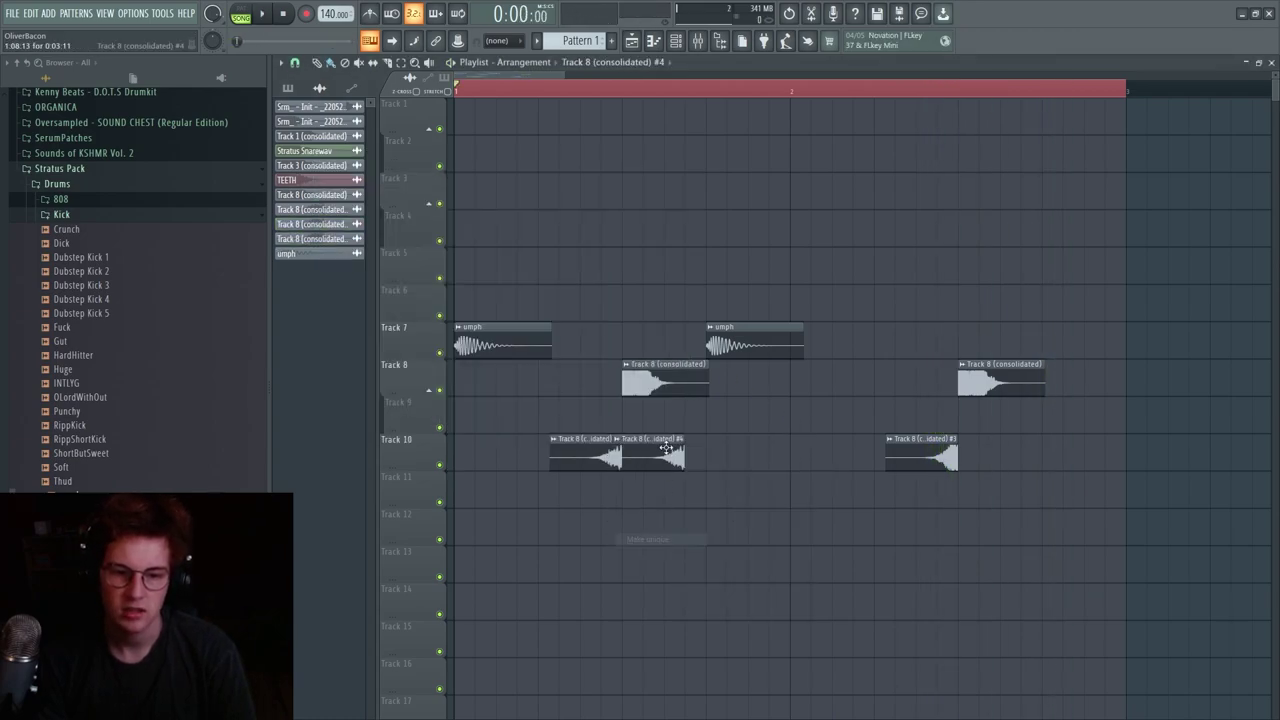
click(546, 331)
key(Escape)
- Place the unreversed copy on Track 11 so it starts together with the first snare
drag(668, 465, 682, 521)
scroll(667, 512, up, 5)
drag(584, 502, 612, 507)
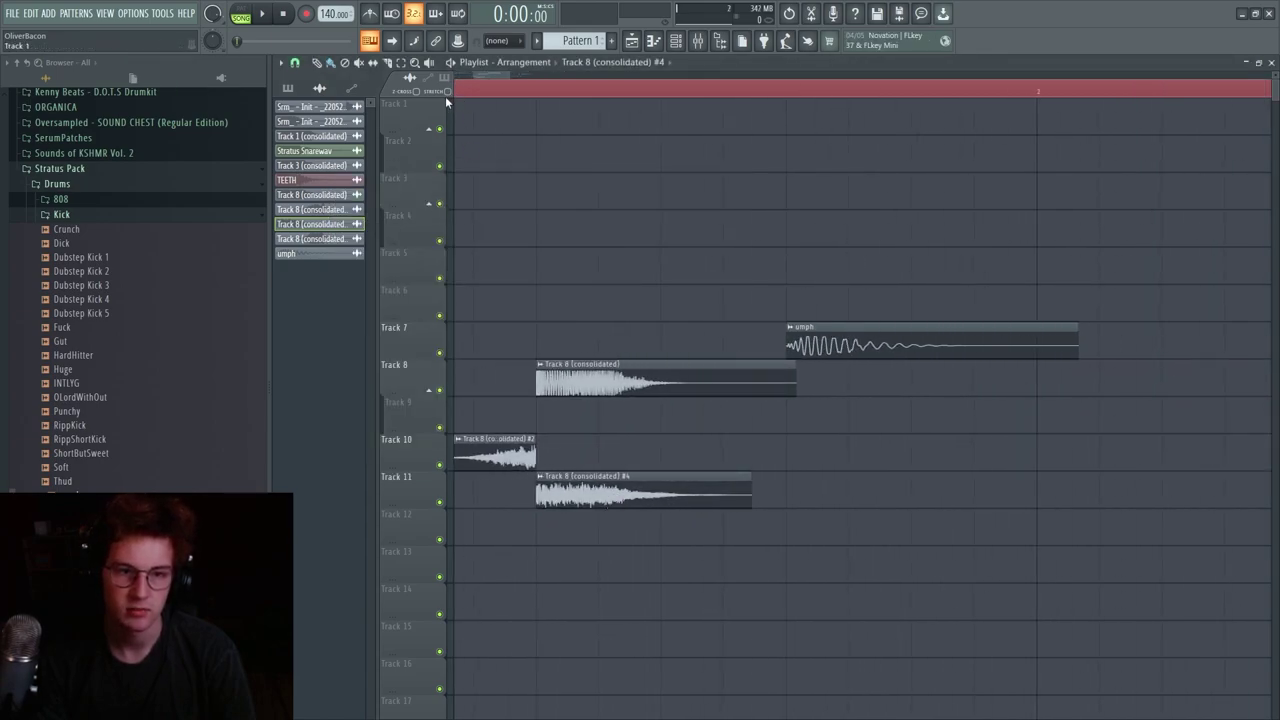
- Time-stretch the Track 11 clip to nearly one bar long, reset its pitch, and audition it
ctrl+scroll(591, 457, down, 3)
drag(598, 489, 935, 503)
double_click(774, 497)
alt+click(531, 251)
key(space)
right_click(683, 594)
key(space)
- Raise the Track 11 clip's fade-out to its maximum and audition it with the drums
double_click(633, 477)
drag(627, 359, 627, 265)
click(617, 432)
right_click(643, 558)
key(space)
double_click(604, 501)
key(space)
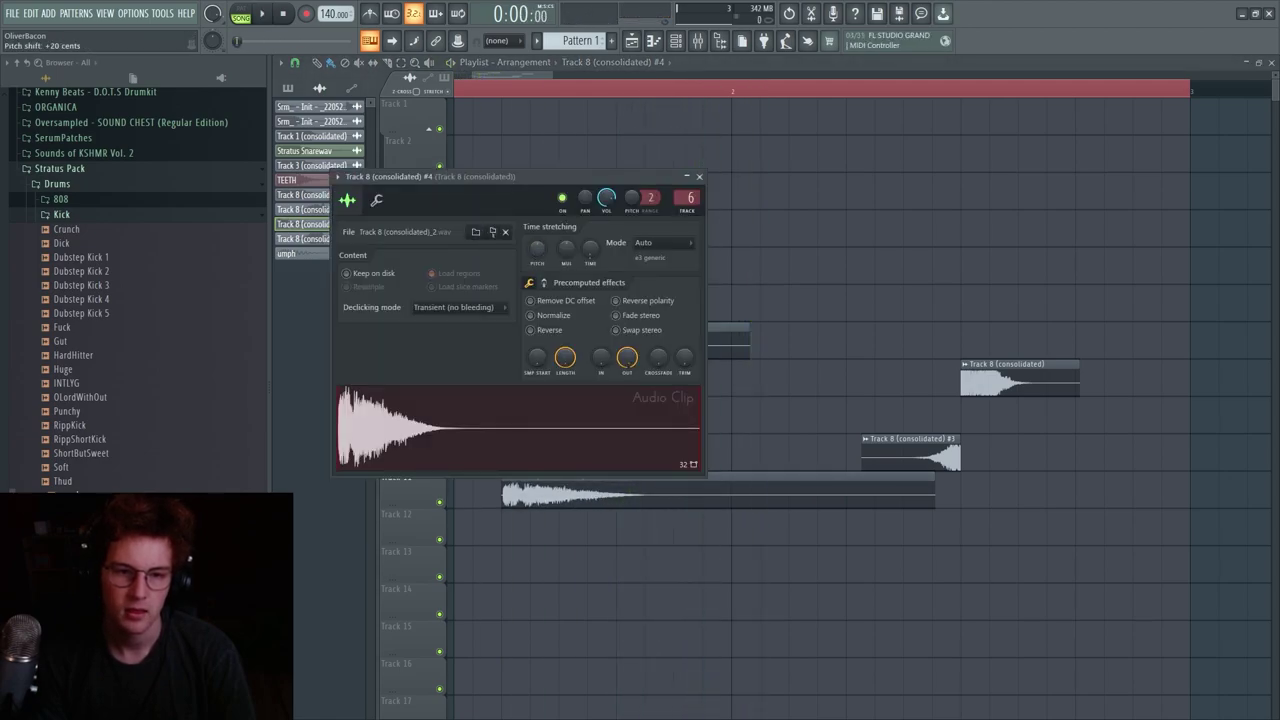
- Lower the Track 11 clip's pitch, raise its ring modulation mix, and play the drum pattern
drag(538, 250, 538, 262)
click(544, 283)
drag(597, 307, 597, 268)
click(613, 425)
right_click(677, 557)
scroll(678, 538, down, 3)
key(space)
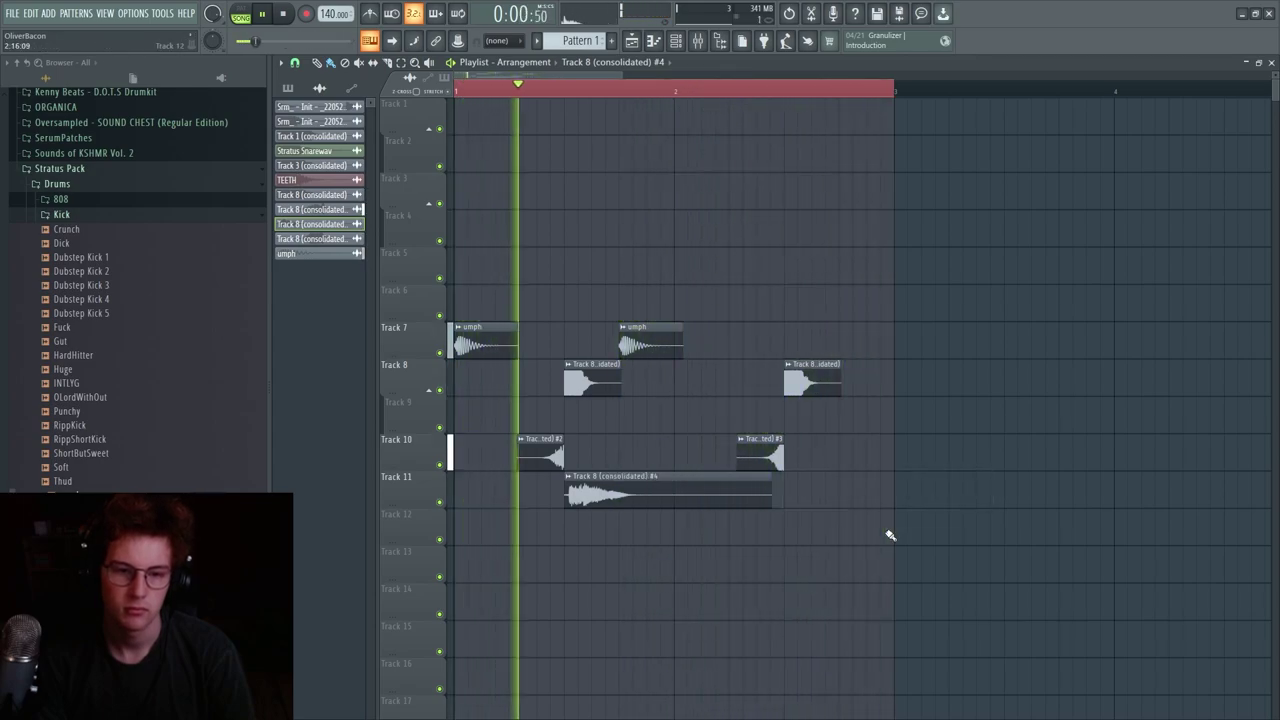
key(space)
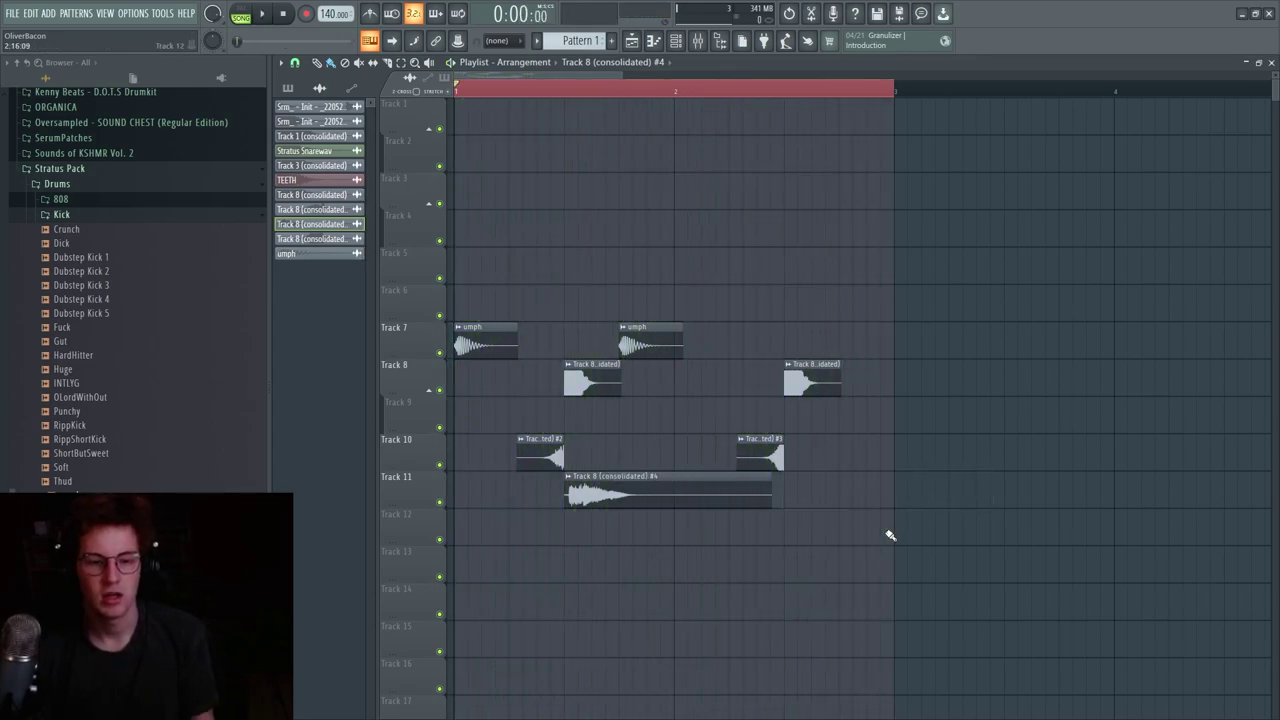
- Duplicate the two-bar drum pattern on Tracks 7 to 11 into bars 3 and 4
double_click(739, 492)
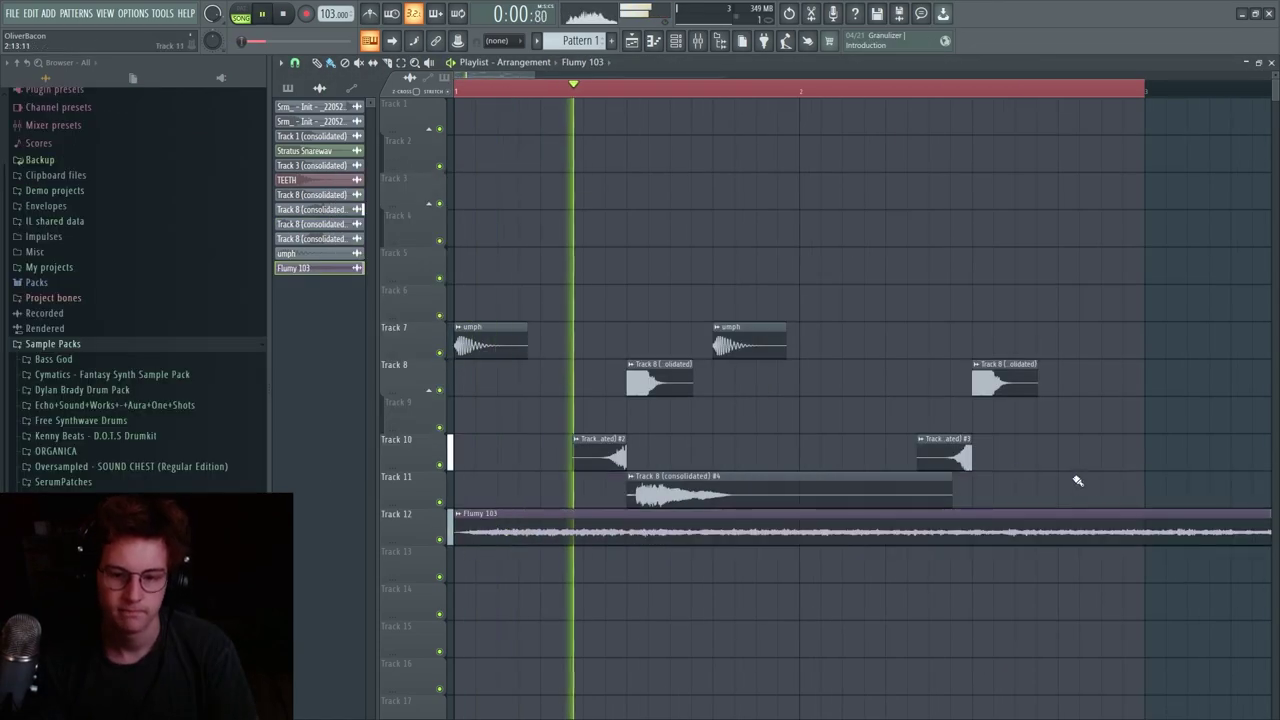
drag(951, 332, 1174, 334)
scroll(906, 371, down, 3)
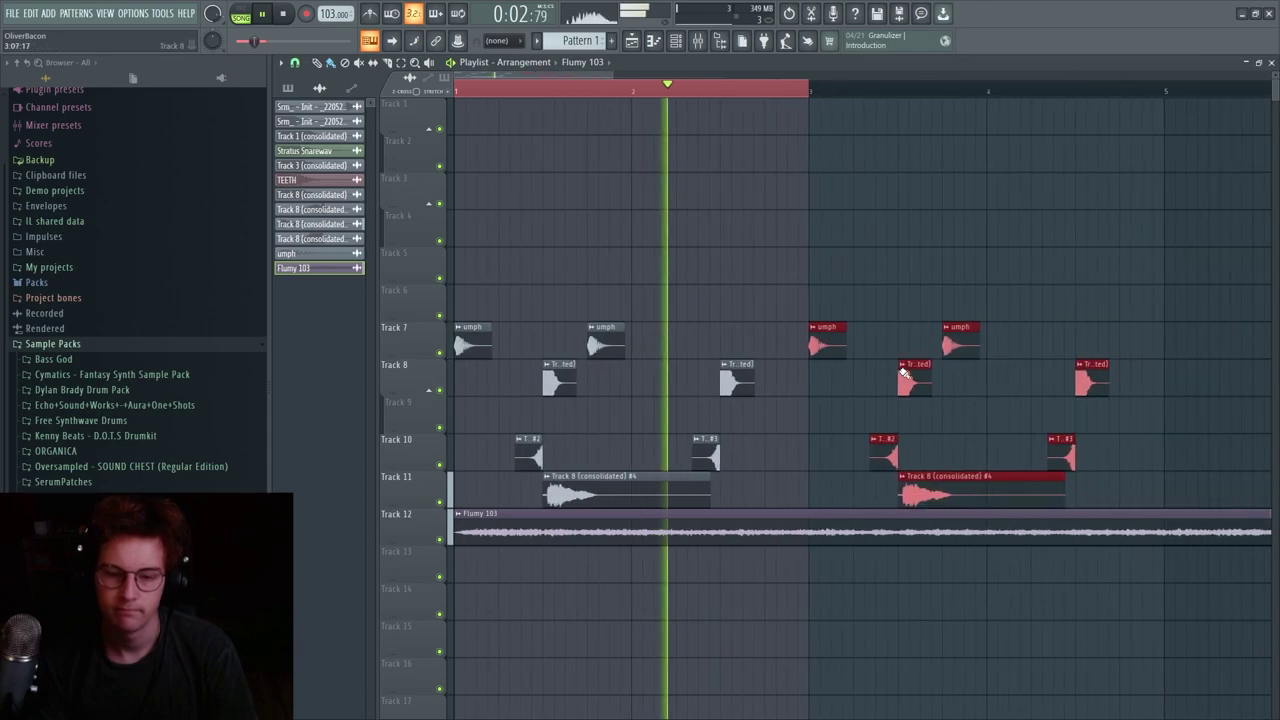
click(723, 277)
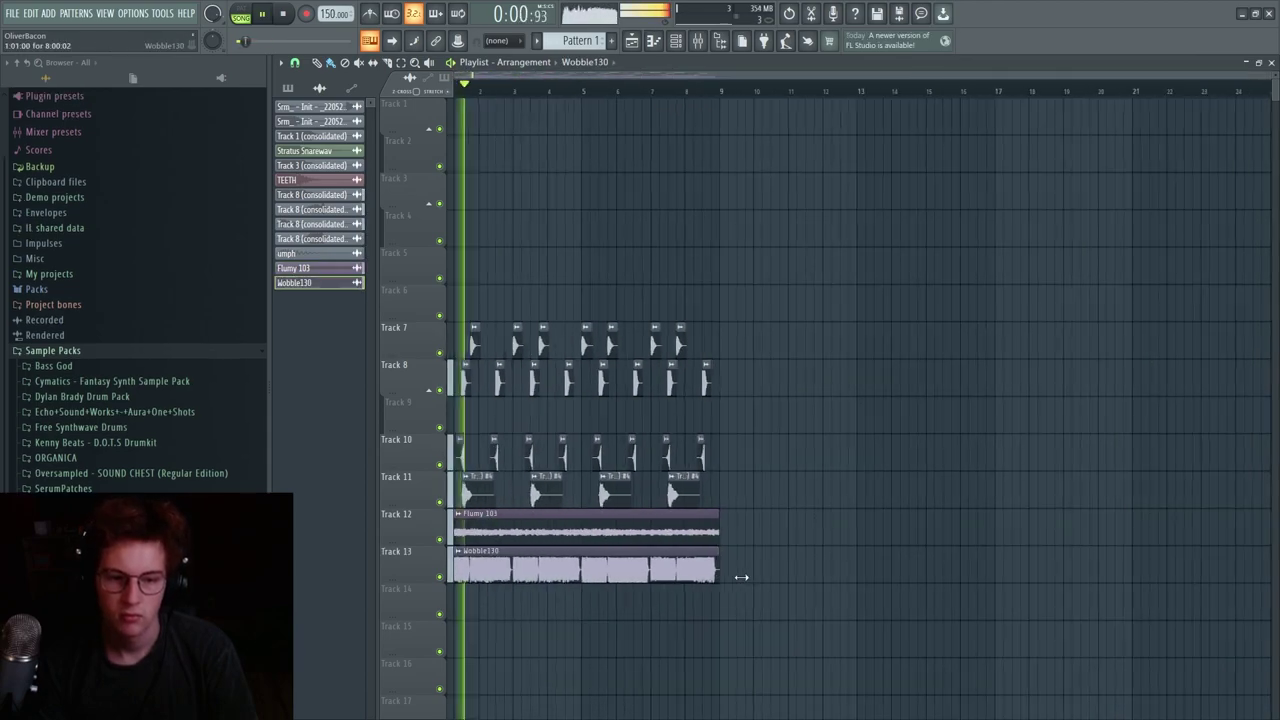
- Inspect the Wobble130 clip's time stretching settings while auditioning the full arrangement with the drums
double_click(636, 574)
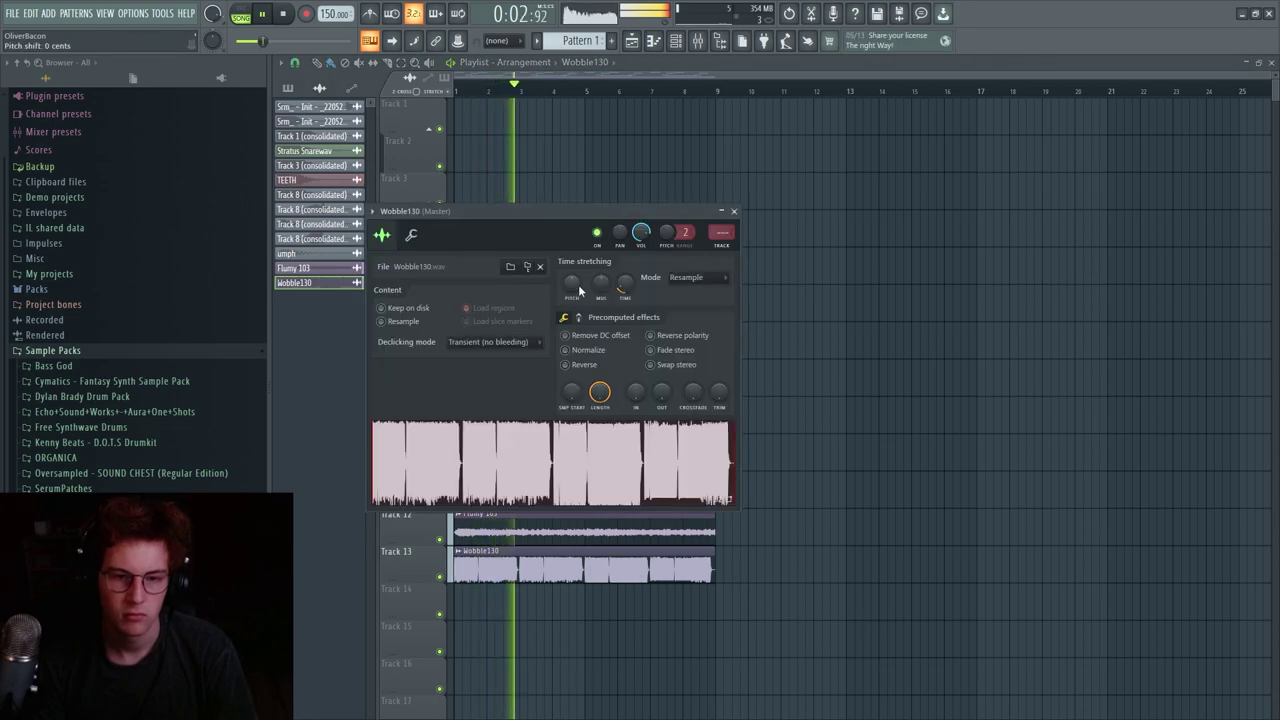
click(791, 449)
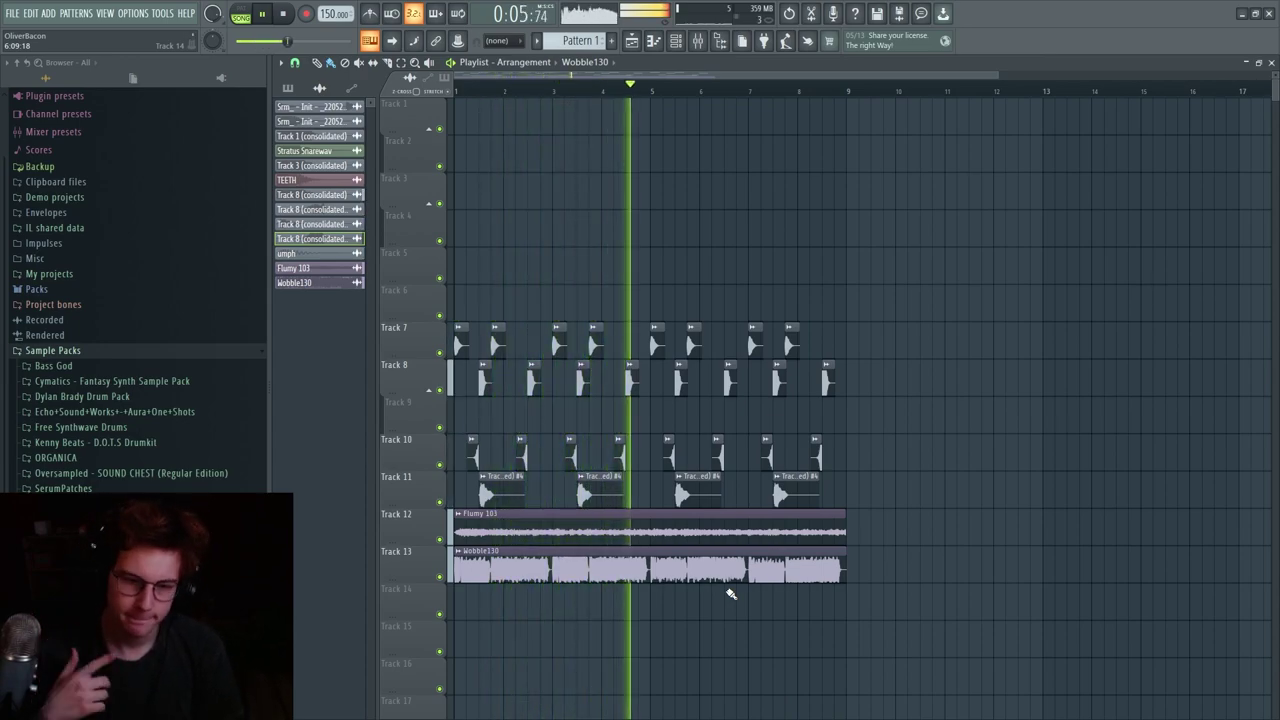
key(space)
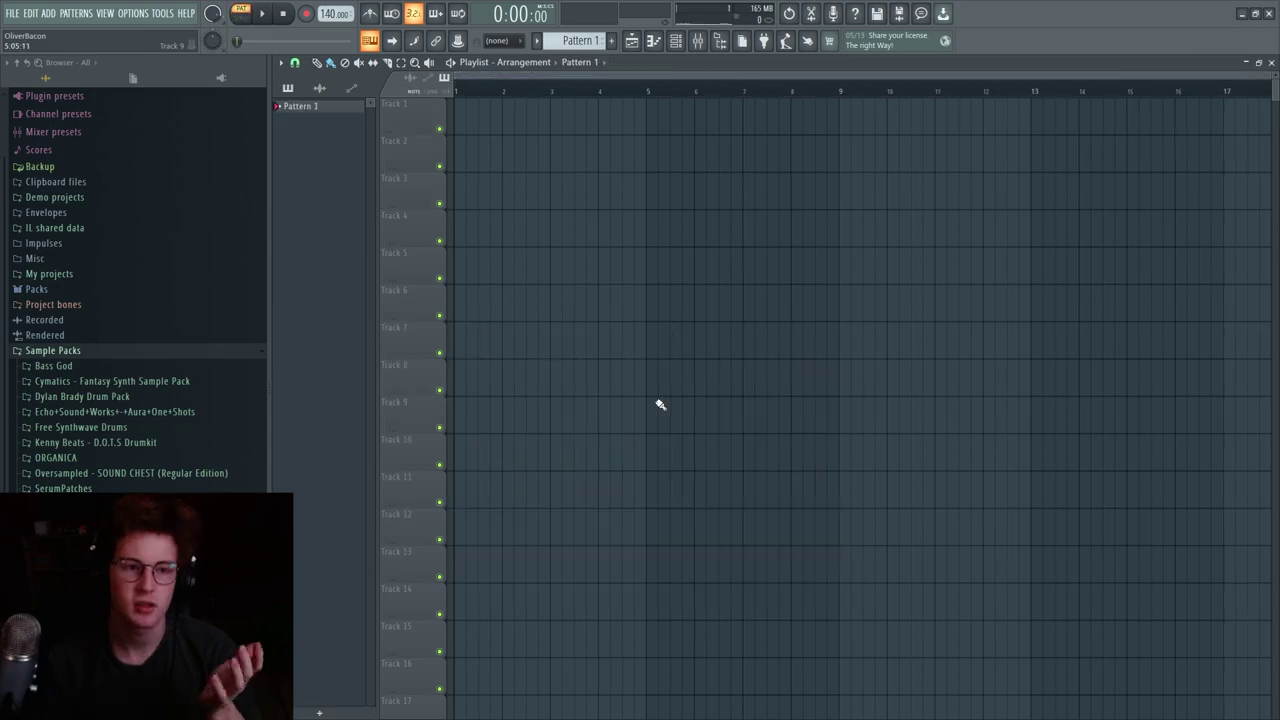
- Load Serum in the new project and enable its AC hum1 noise oscillator at 75% level
click(675, 40)
click(516, 313)
click(620, 170)
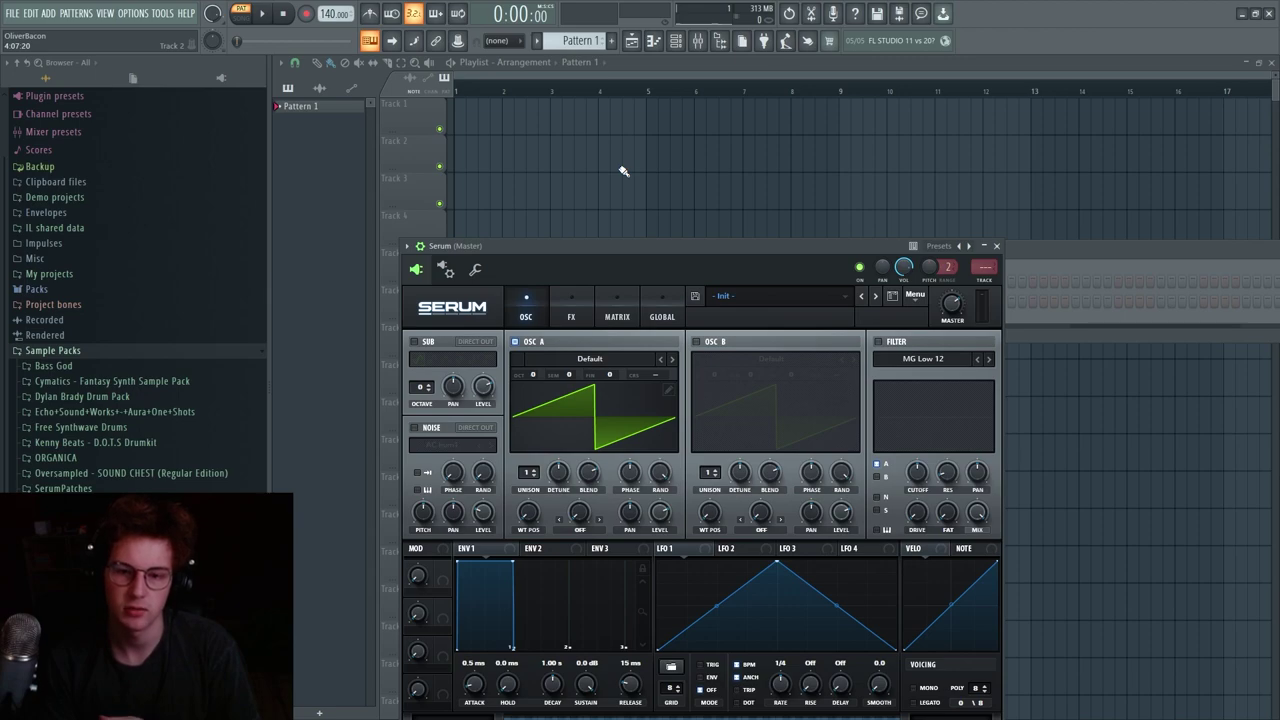
click(414, 427)
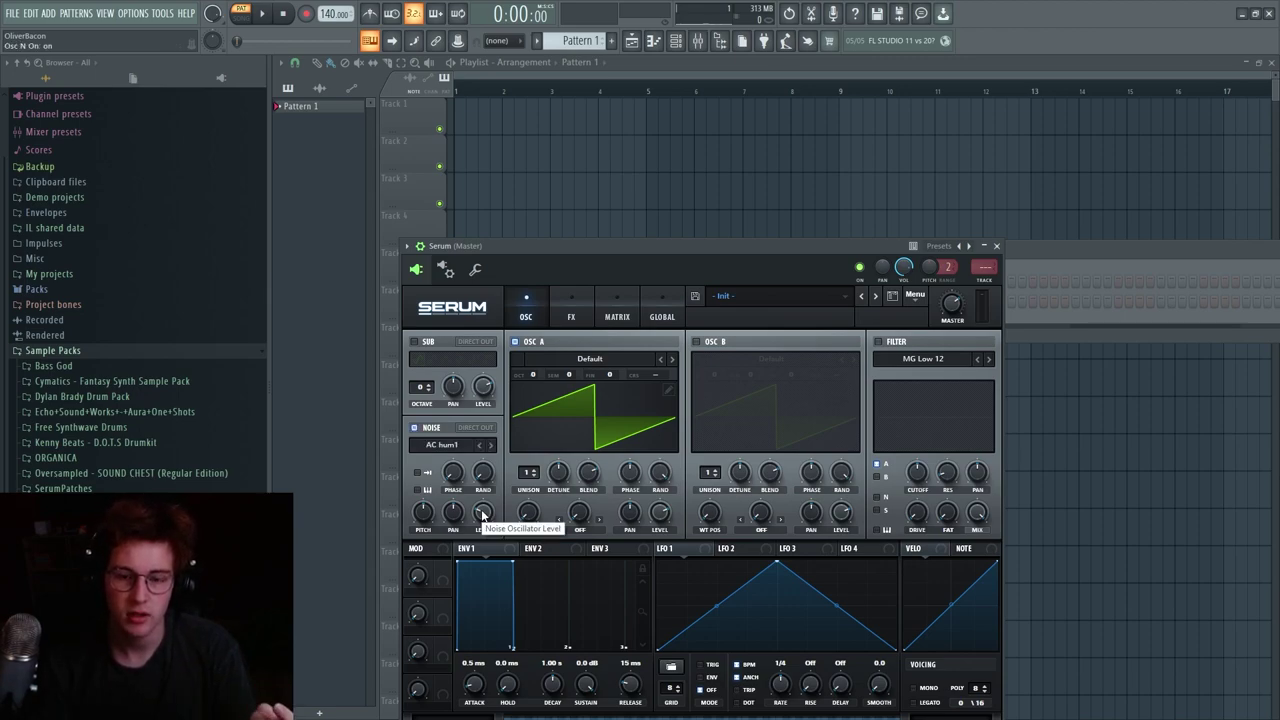
drag(482, 515, 484, 446)
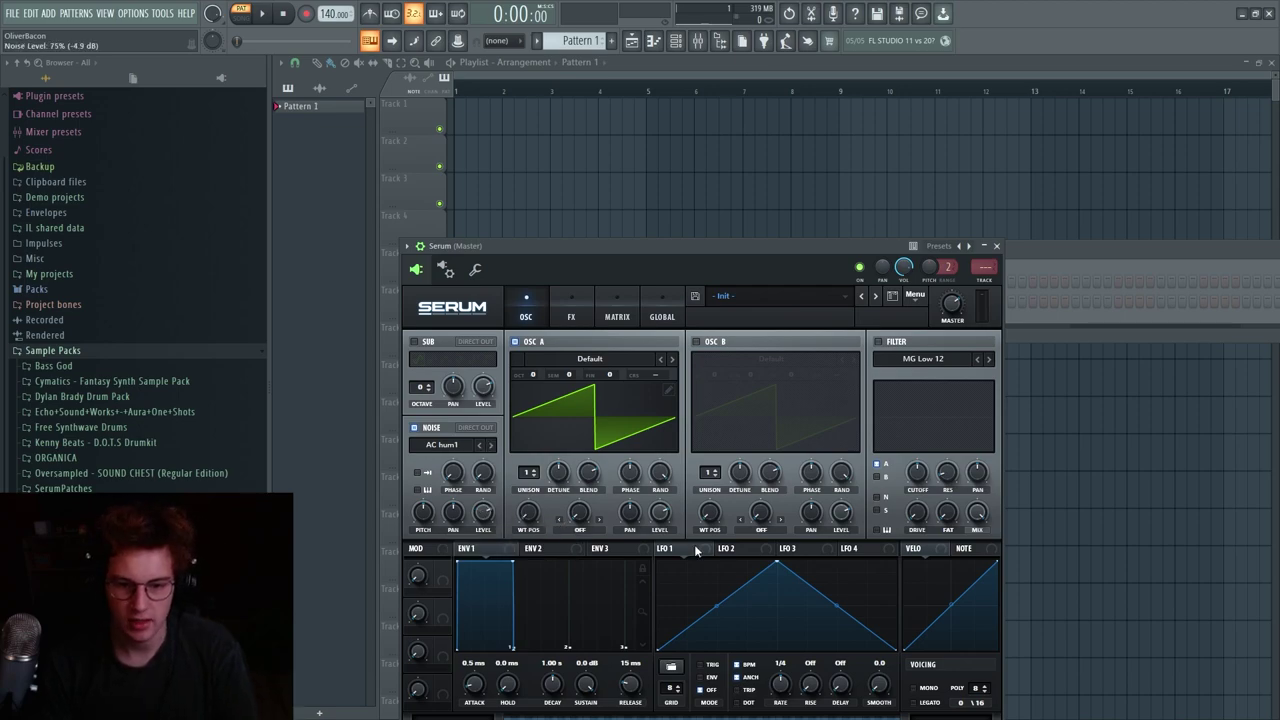
- Shape LFO 1 into a rising ramp and turn off oscillator A
drag(772, 562, 910, 541)
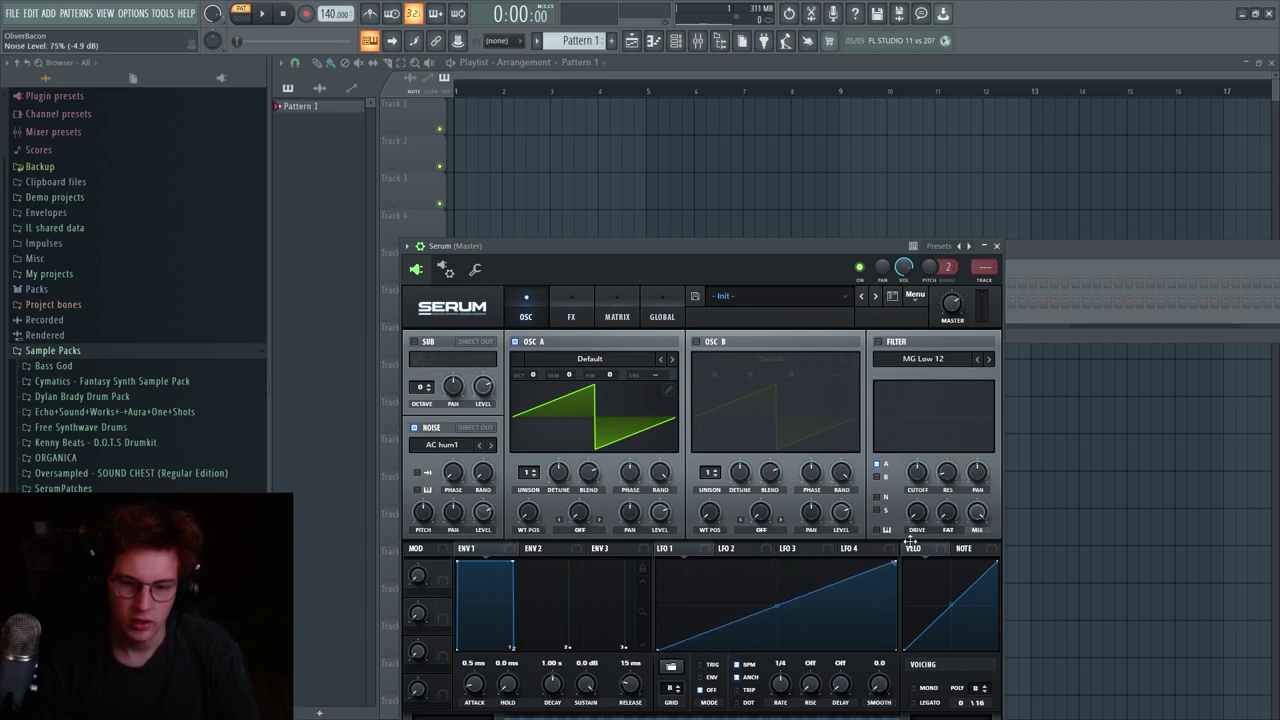
click(515, 342)
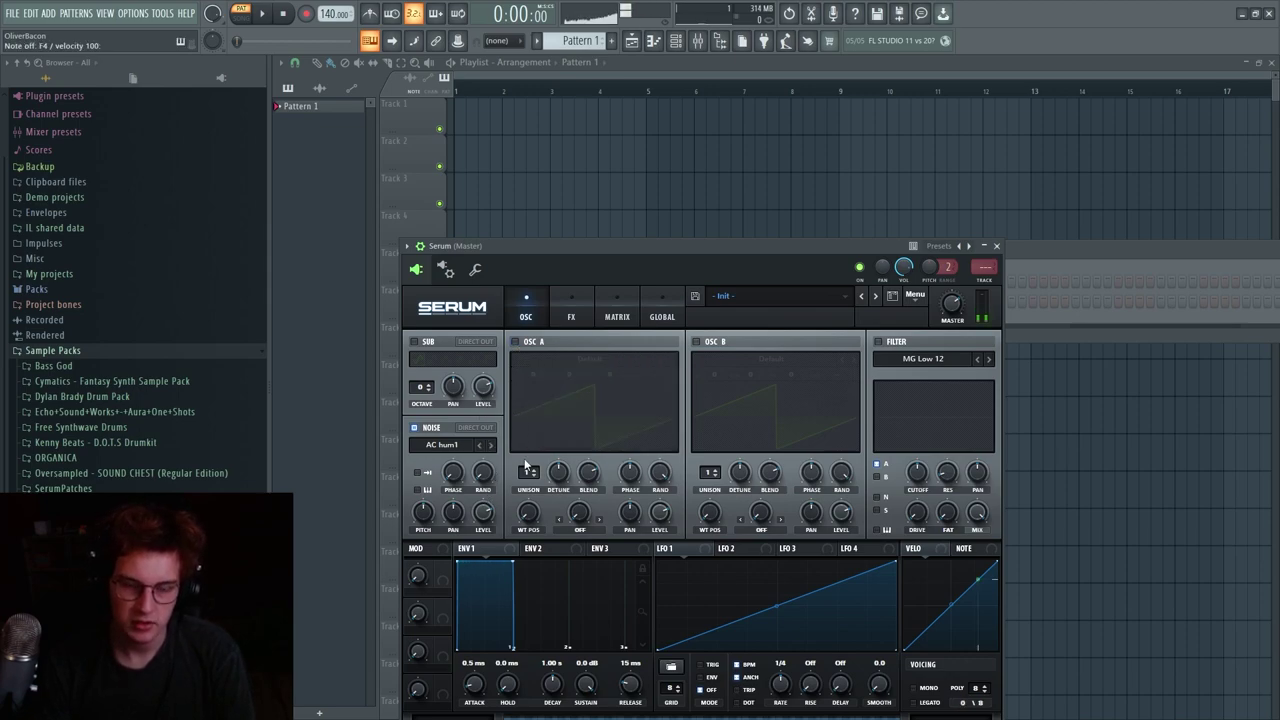
- Enable the phaser, set its frequency to 20 Hz, and modulate that frequency with LFO 1 at a 4 bar rate
click(568, 310)
click(419, 404)
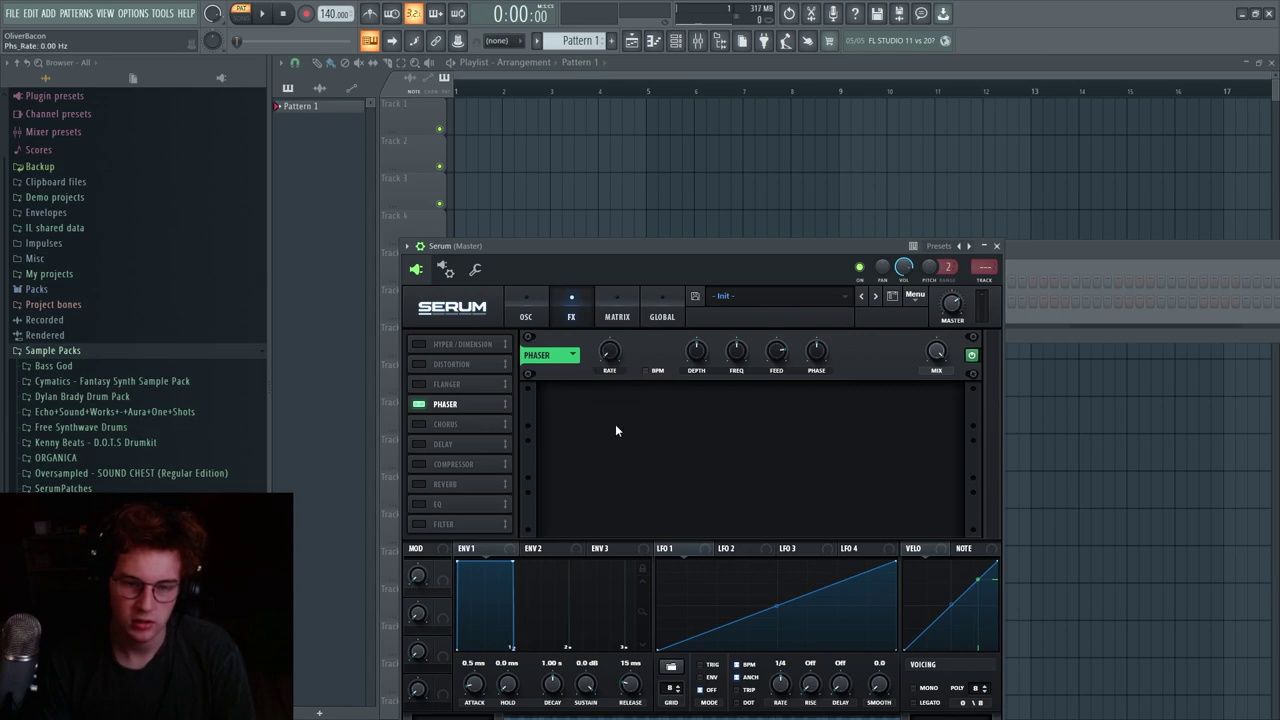
drag(733, 360, 733, 392)
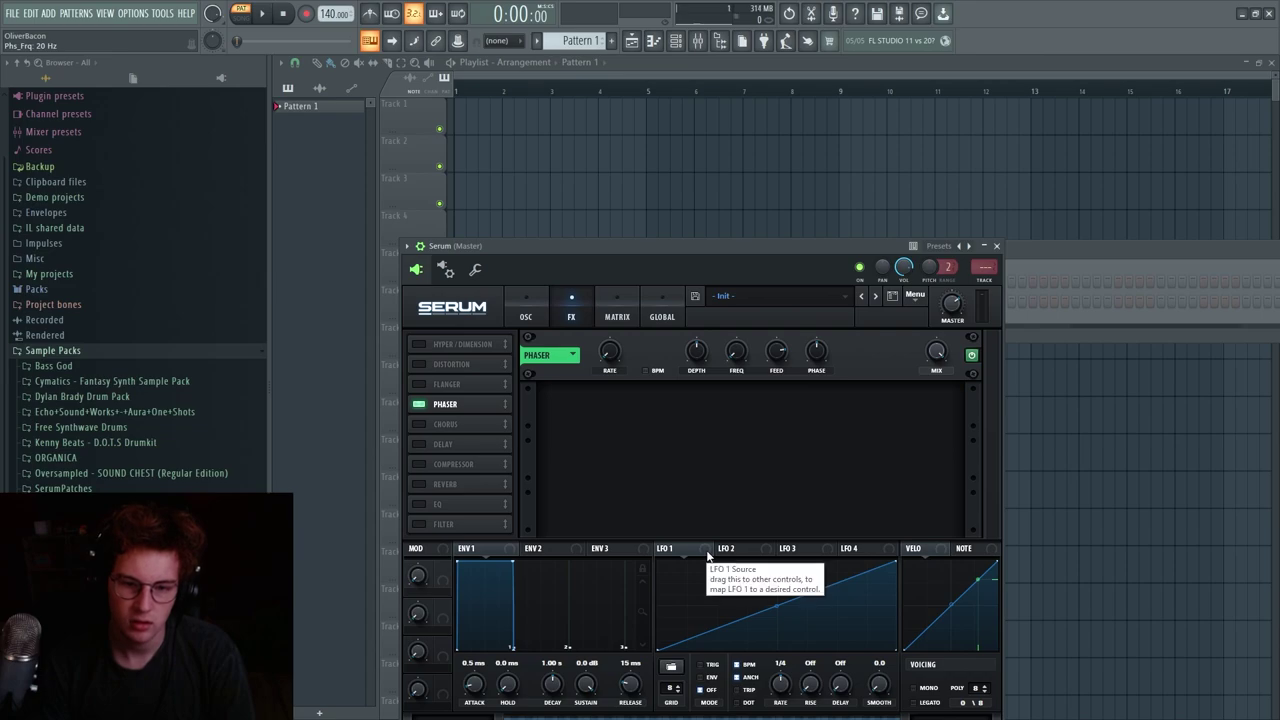
drag(692, 550, 731, 355)
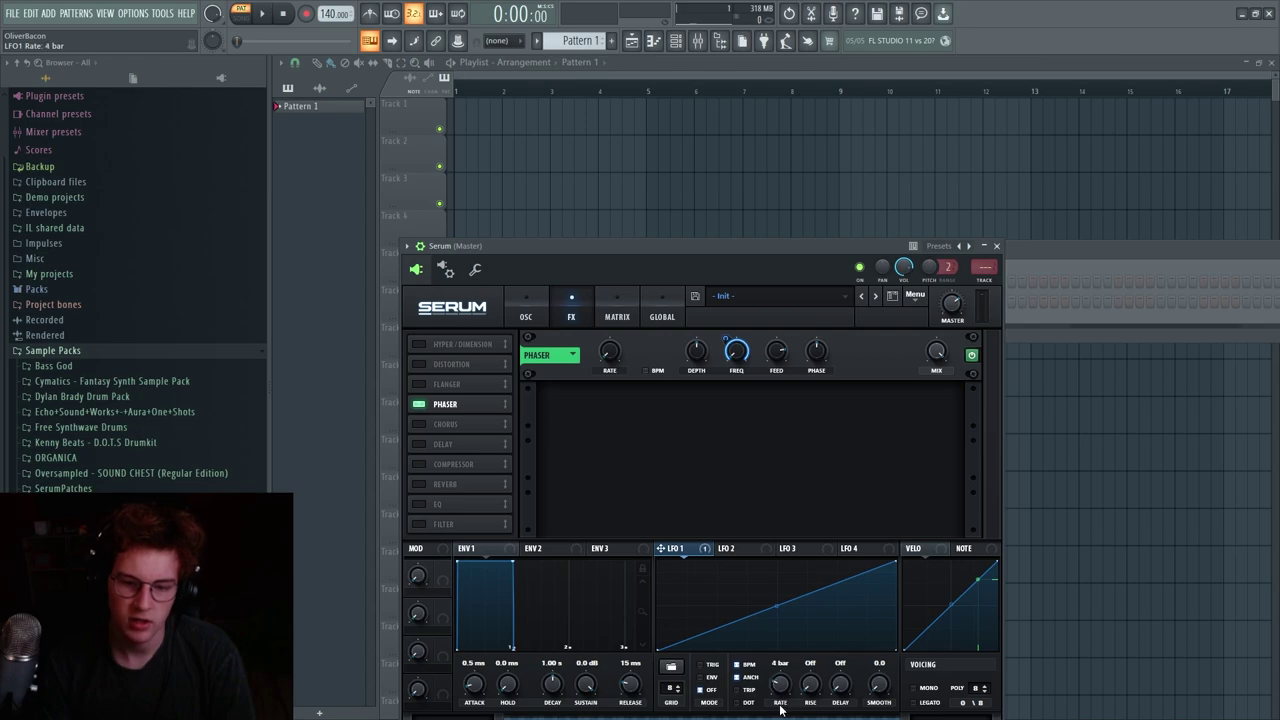
key(v)
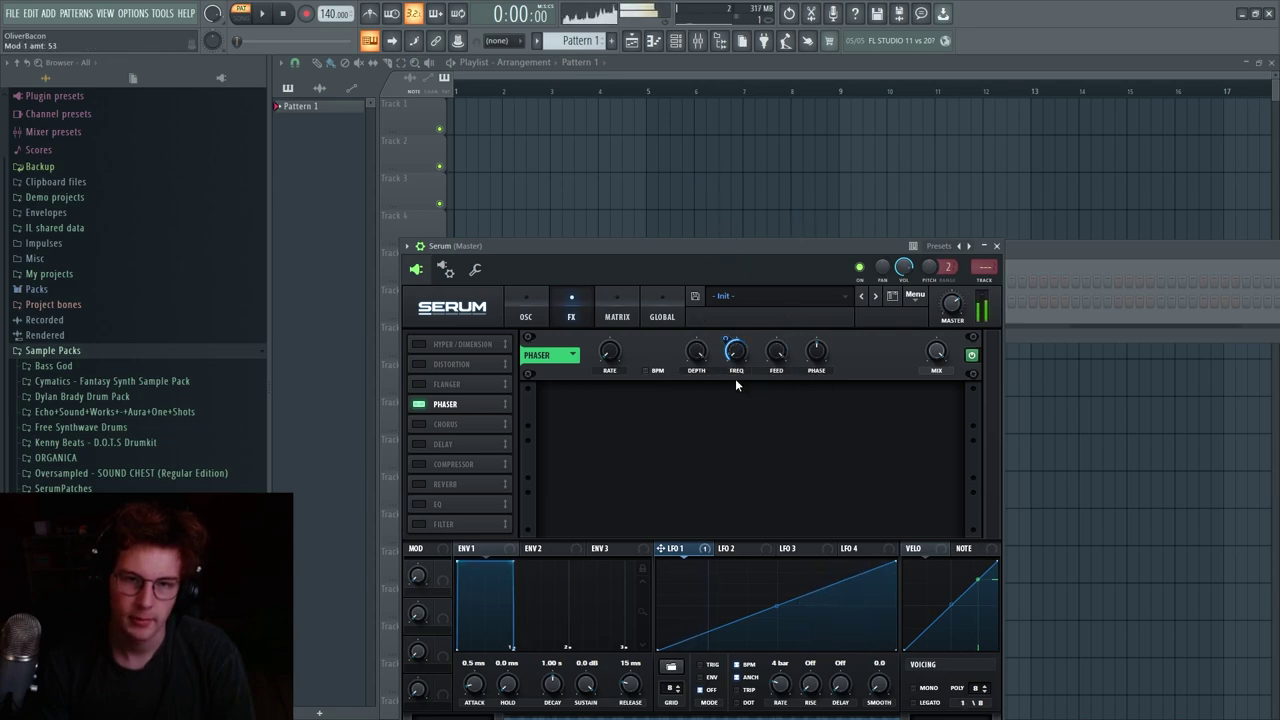
- Assign LFO 2 with a falling ramp shape to the noise oscillator's level and audition a note
click(530, 314)
click(735, 550)
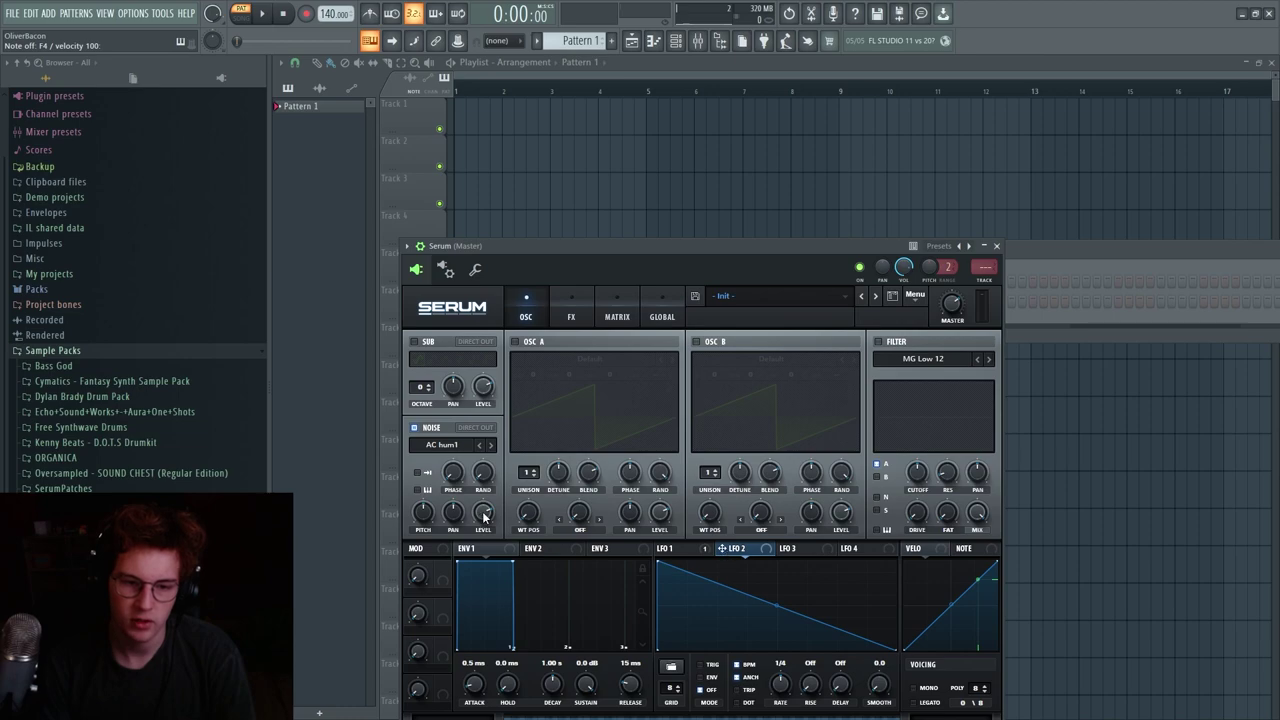
drag(531, 525, 484, 512)
key(v)
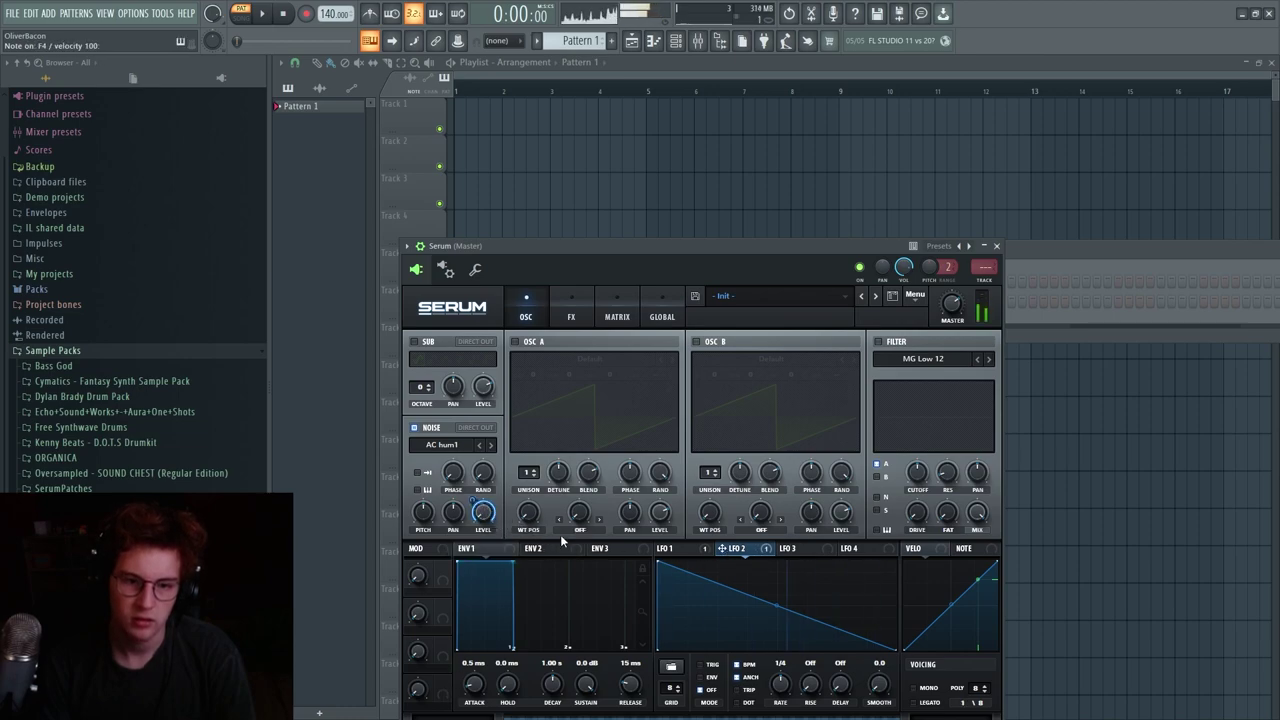
- Enable the EQ, switch its low band to a high-pass, and set the cutoff to 1985 Hz
click(571, 316)
click(427, 503)
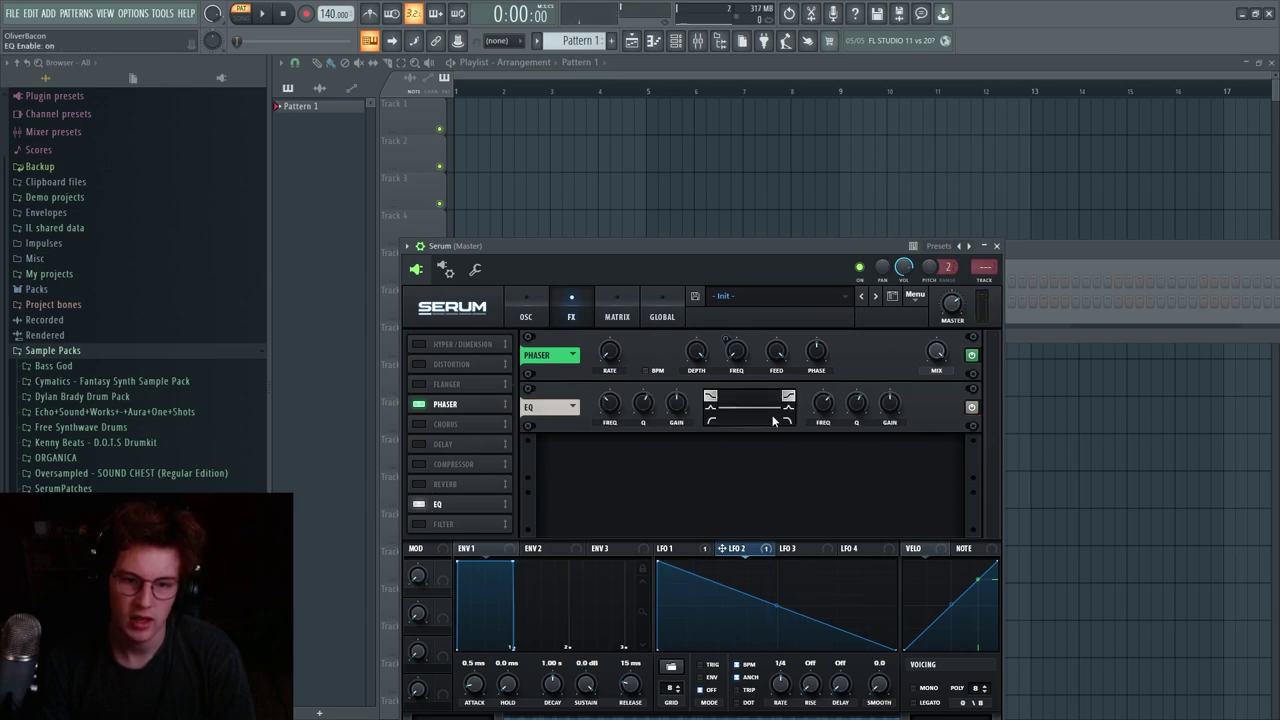
click(710, 424)
drag(612, 406, 621, 369)
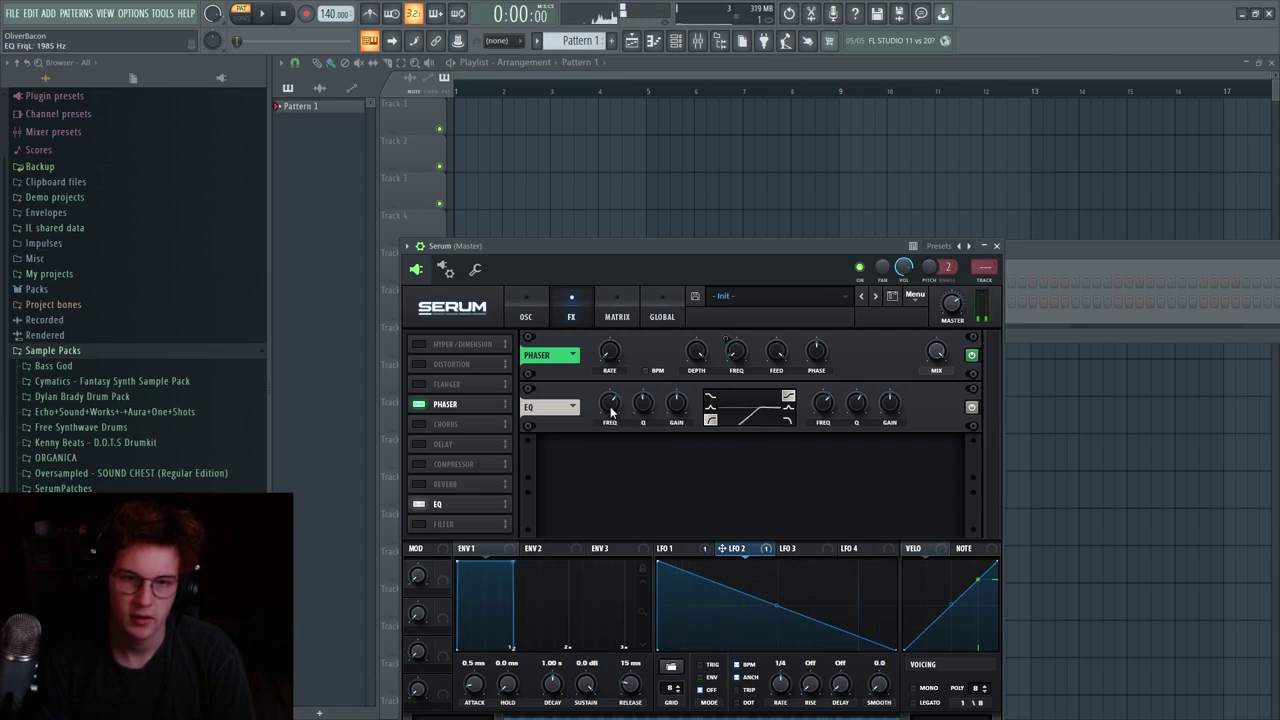
- Bend LFO 2 into a concave falling curve and set the phaser's stereo phase to 360 degrees
drag(785, 608, 775, 616)
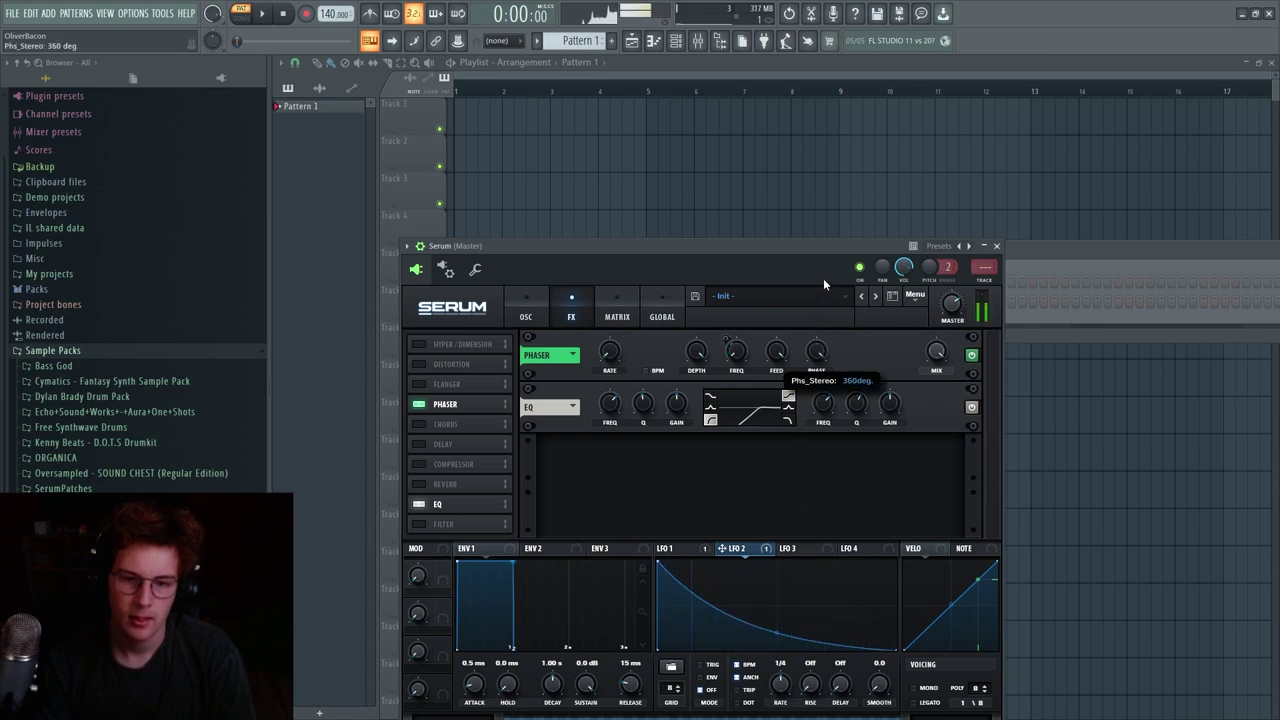
drag(815, 351, 848, 562)
drag(813, 354, 829, 154)
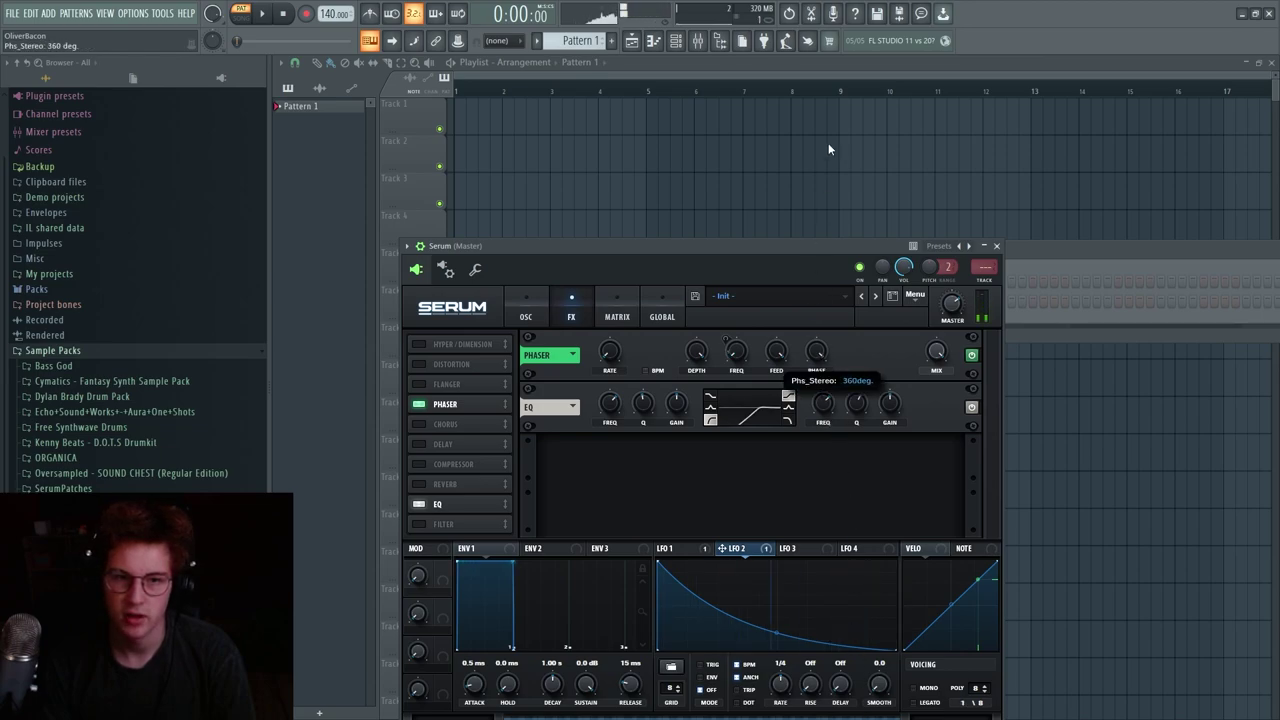
drag(858, 459, 872, 232)
key(v)
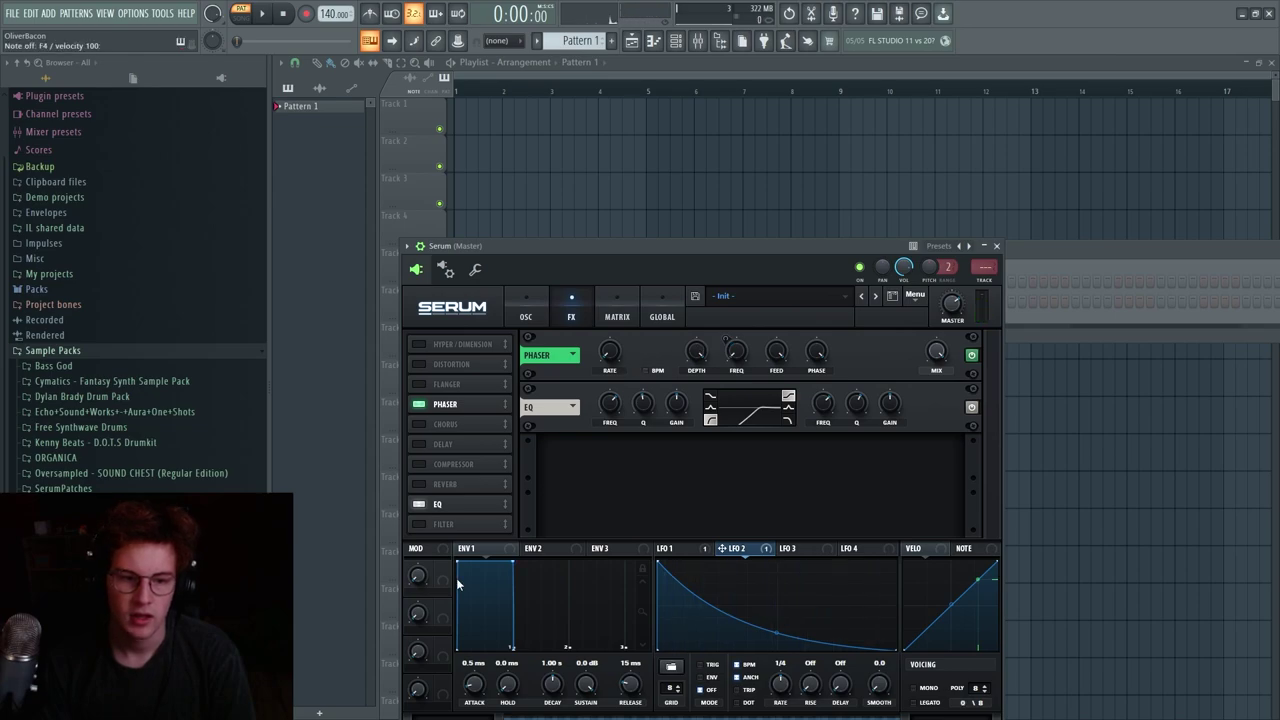
- Add a compressor after the EQ, turn on multiband mode, and adjust its threshold
click(440, 462)
click(809, 474)
mouse_move(612, 480)
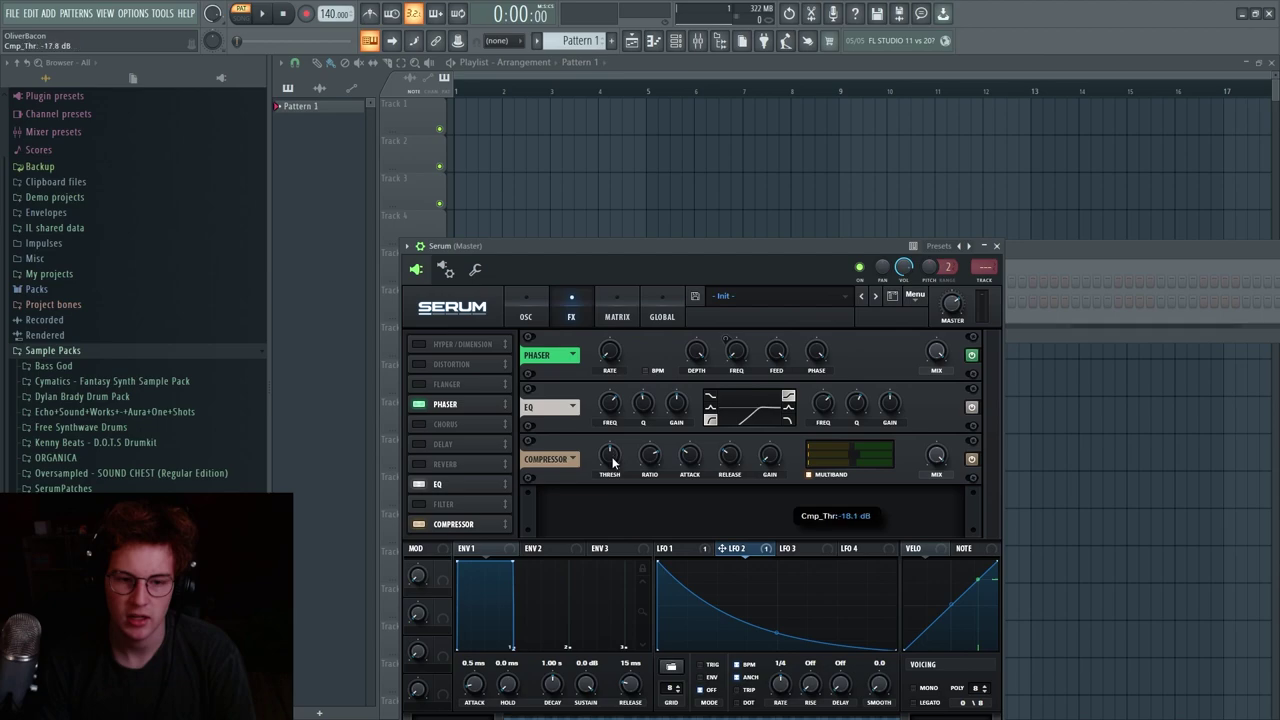
drag(612, 480, 613, 474)
- Try the EQ after the compressor, set its high-pass frequency to 1761 Hz, and move it back ahead of the compressor
drag(455, 485, 458, 599)
drag(616, 444, 617, 447)
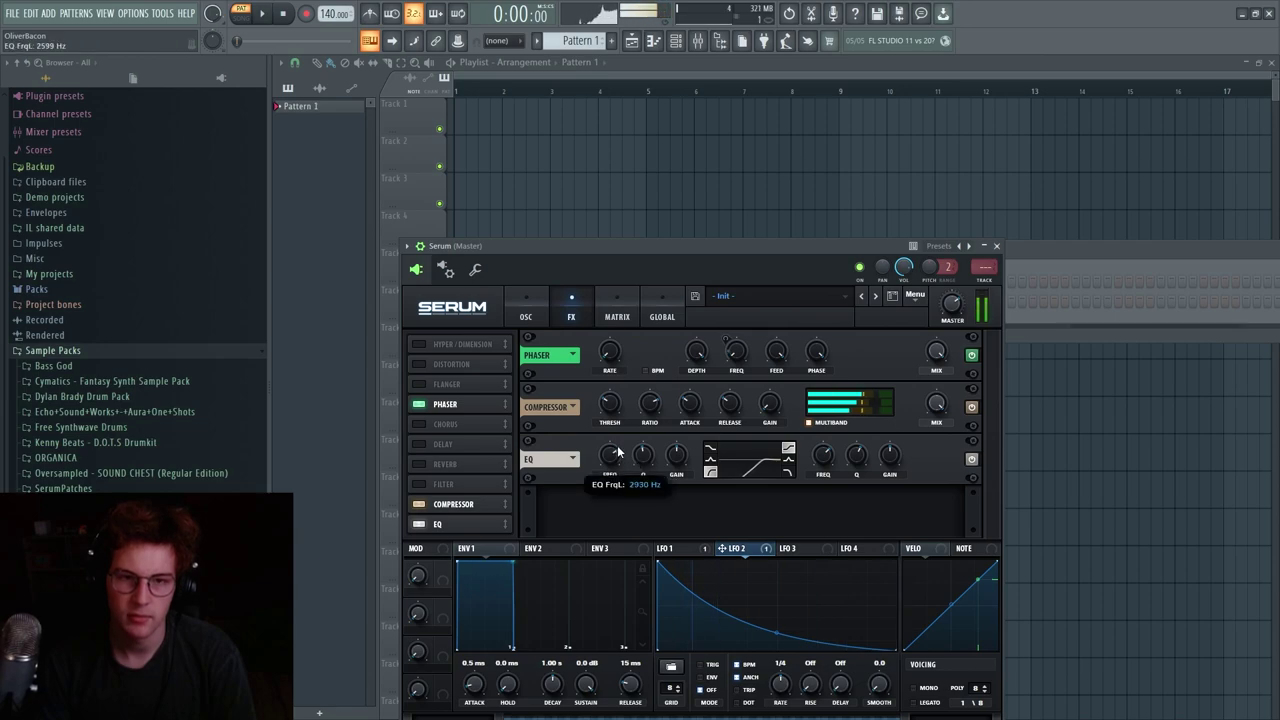
drag(493, 526, 485, 484)
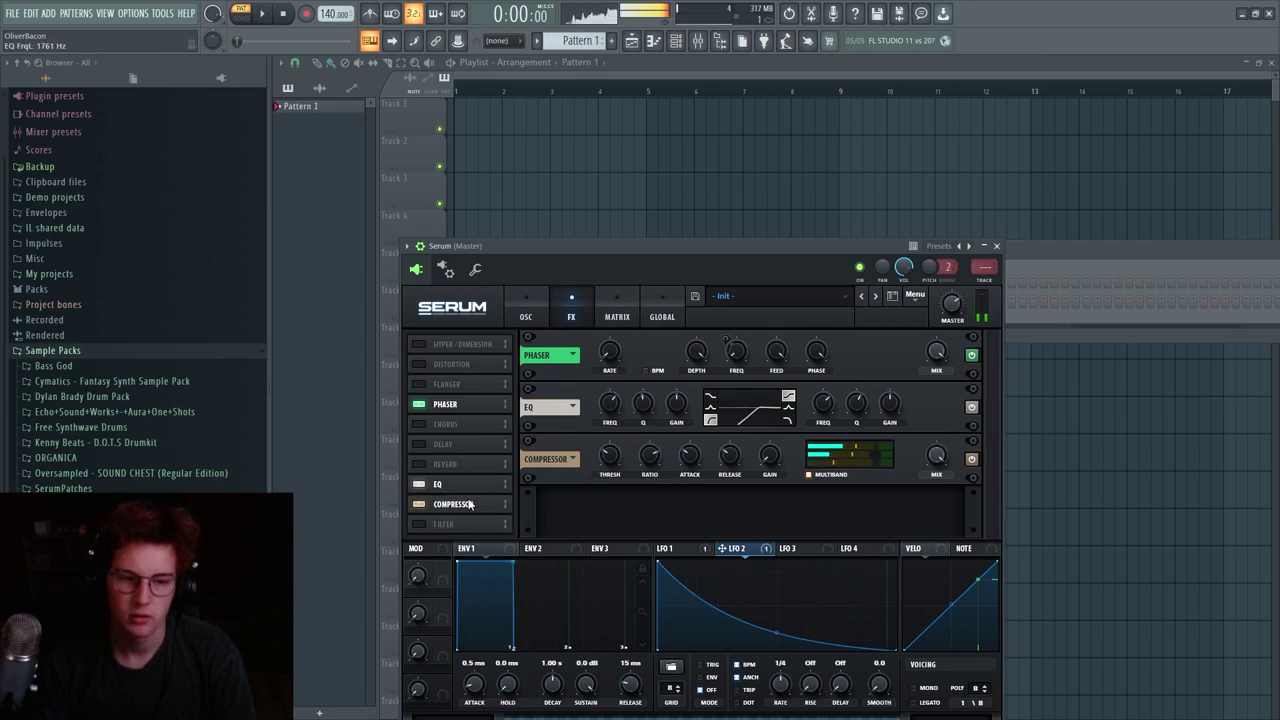
- Add a chorus after the compressor and adjust its low-pass cutoff and mix
click(420, 428)
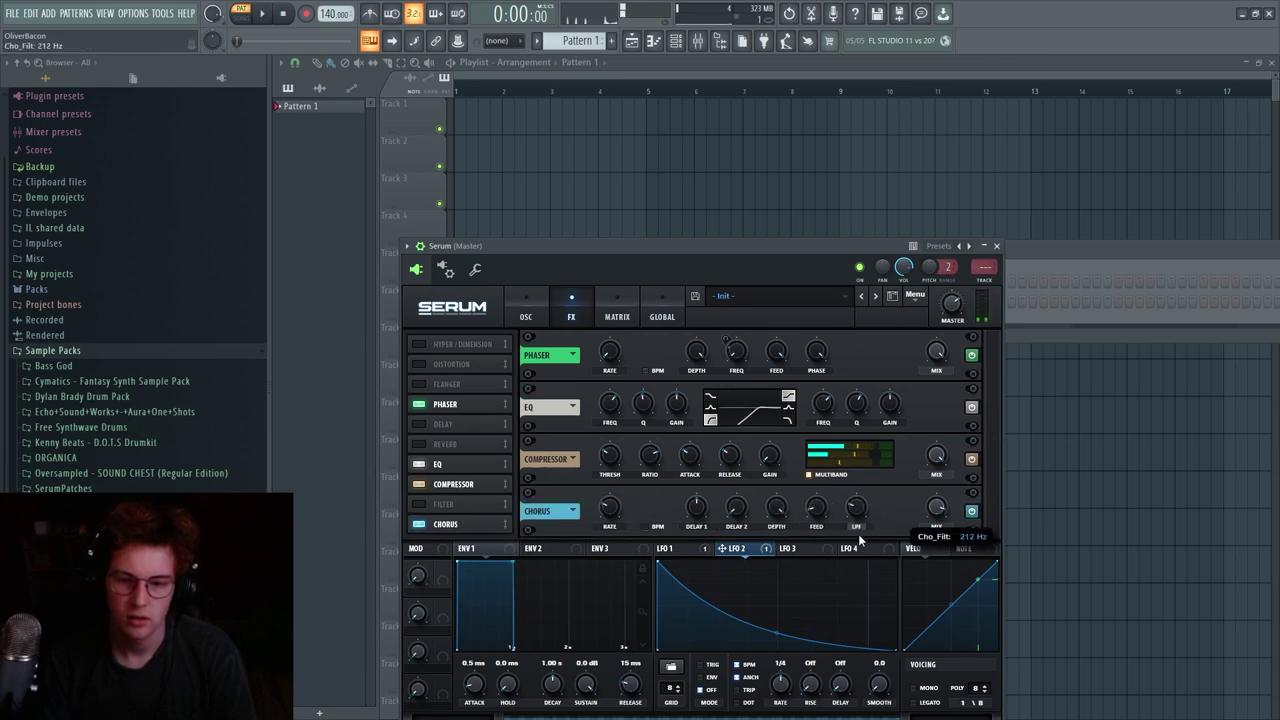
drag(930, 509, 930, 538)
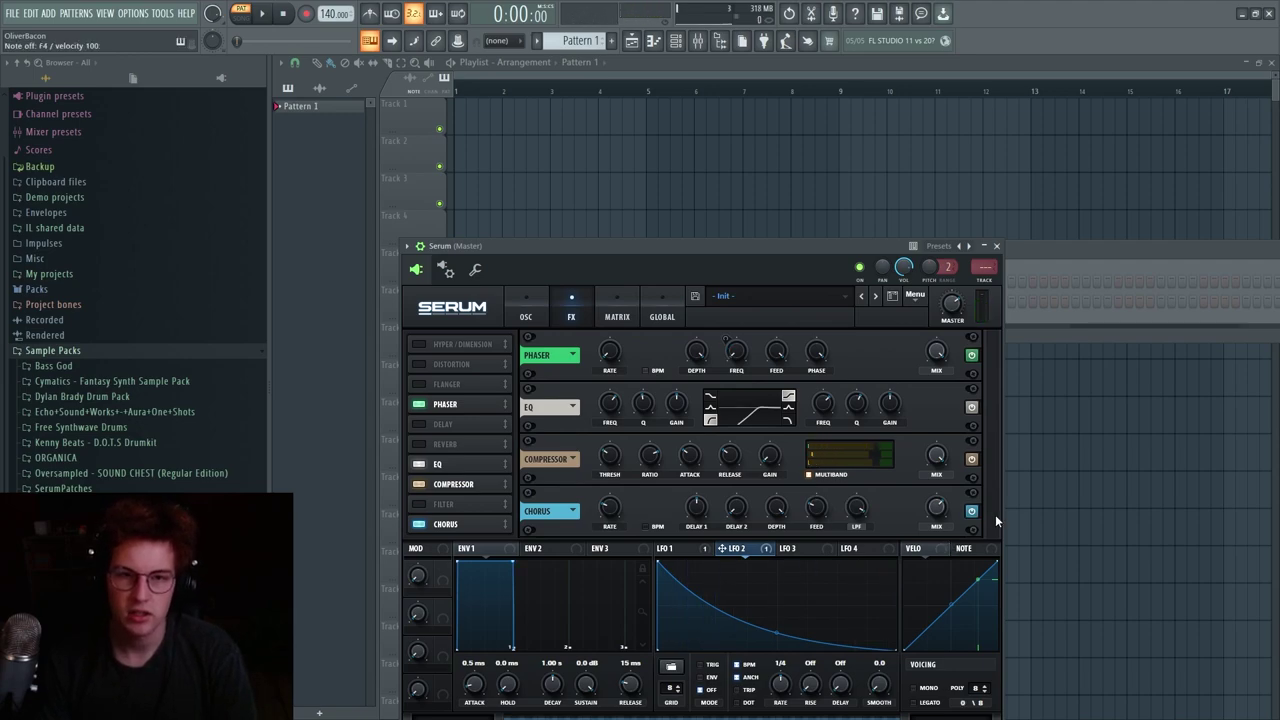
- Switch to SoundCloud, listen to a section of FACE in the HUMAN playlist, pause it, and return to FL Studio
key(alt+Tab)
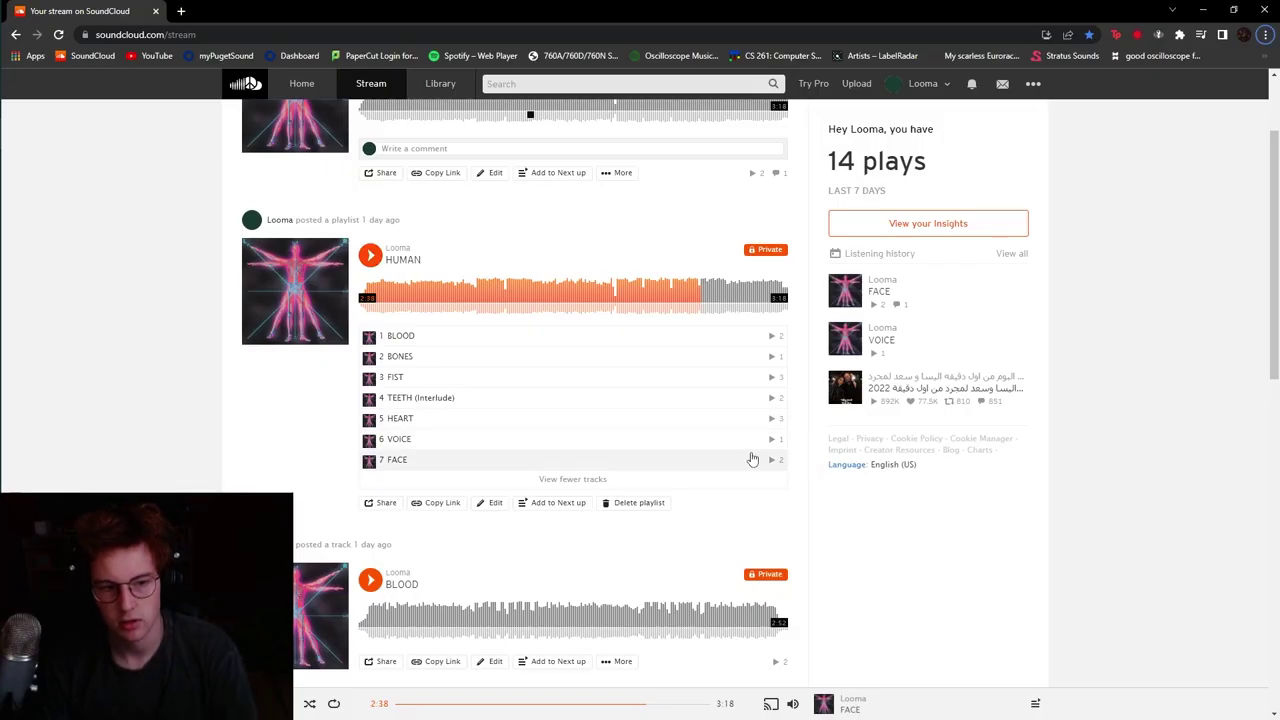
click(615, 308)
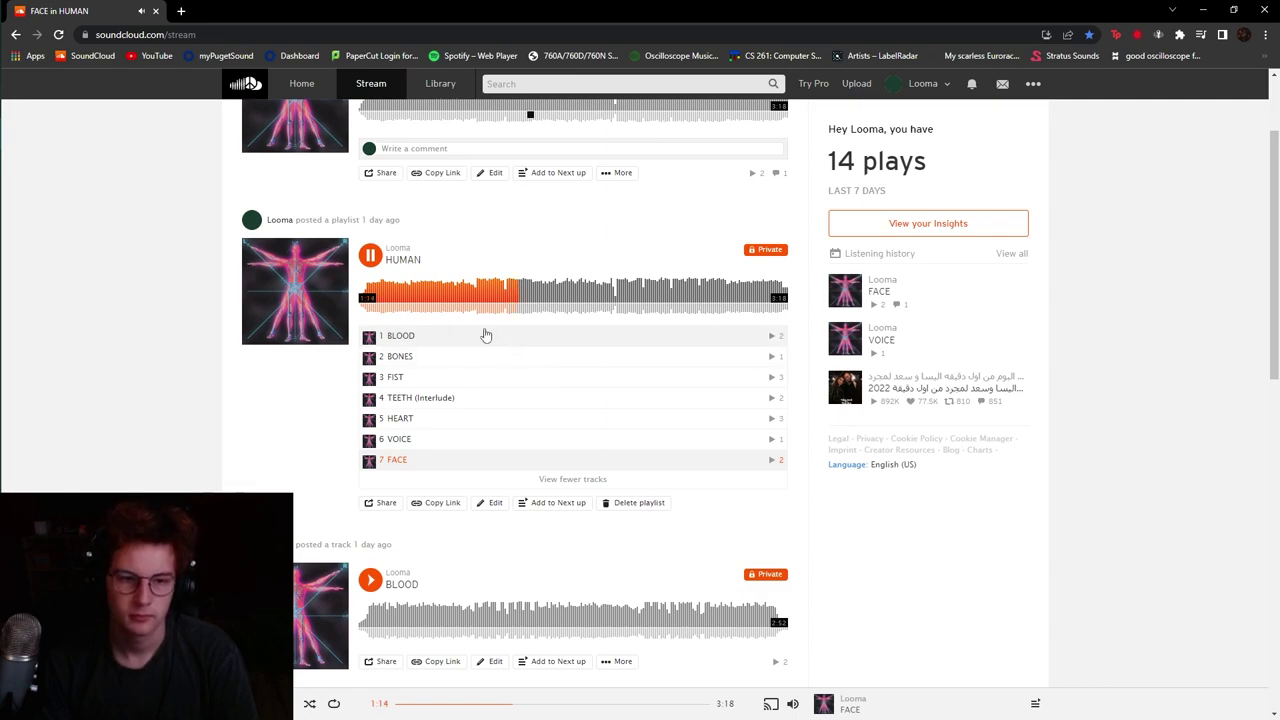
click(376, 259)
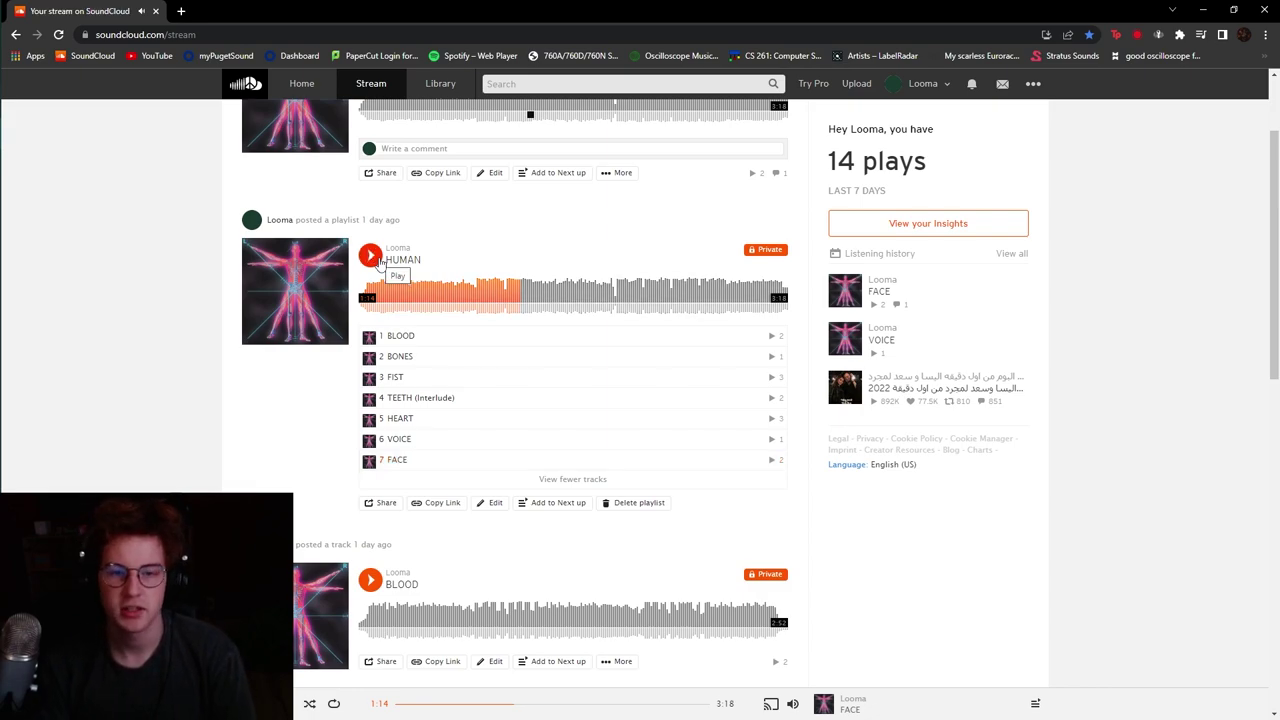
key(alt+Tab)
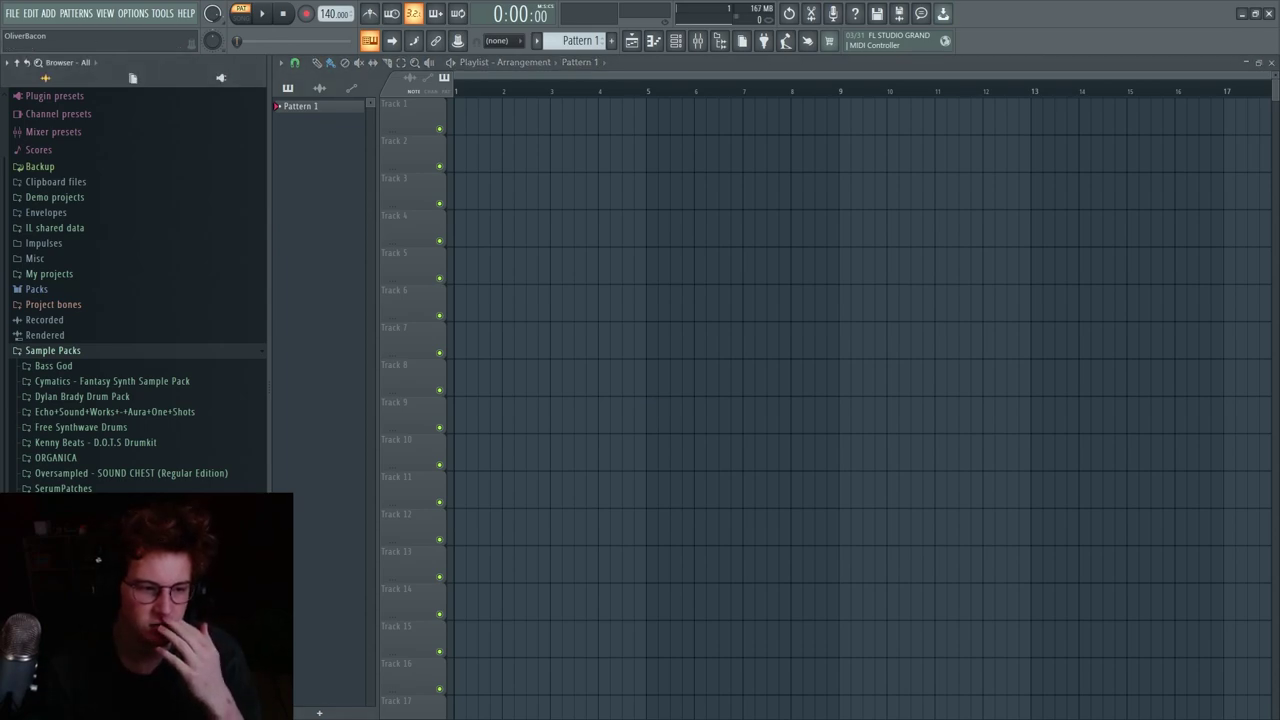
- Place the Elevate - Part_1 recording at the very start of Track 1 in the playlist
scroll(140, 560, down, 2)
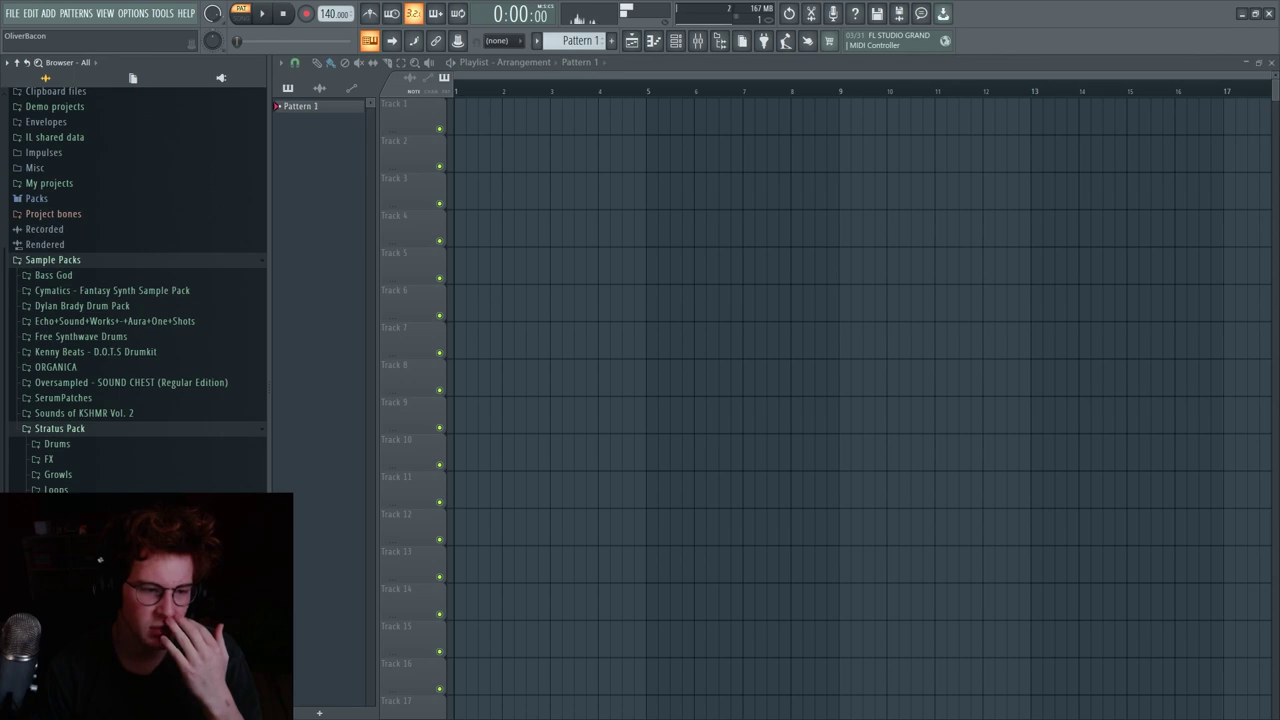
scroll(137, 300, up, 2)
scroll(137, 300, down, 2)
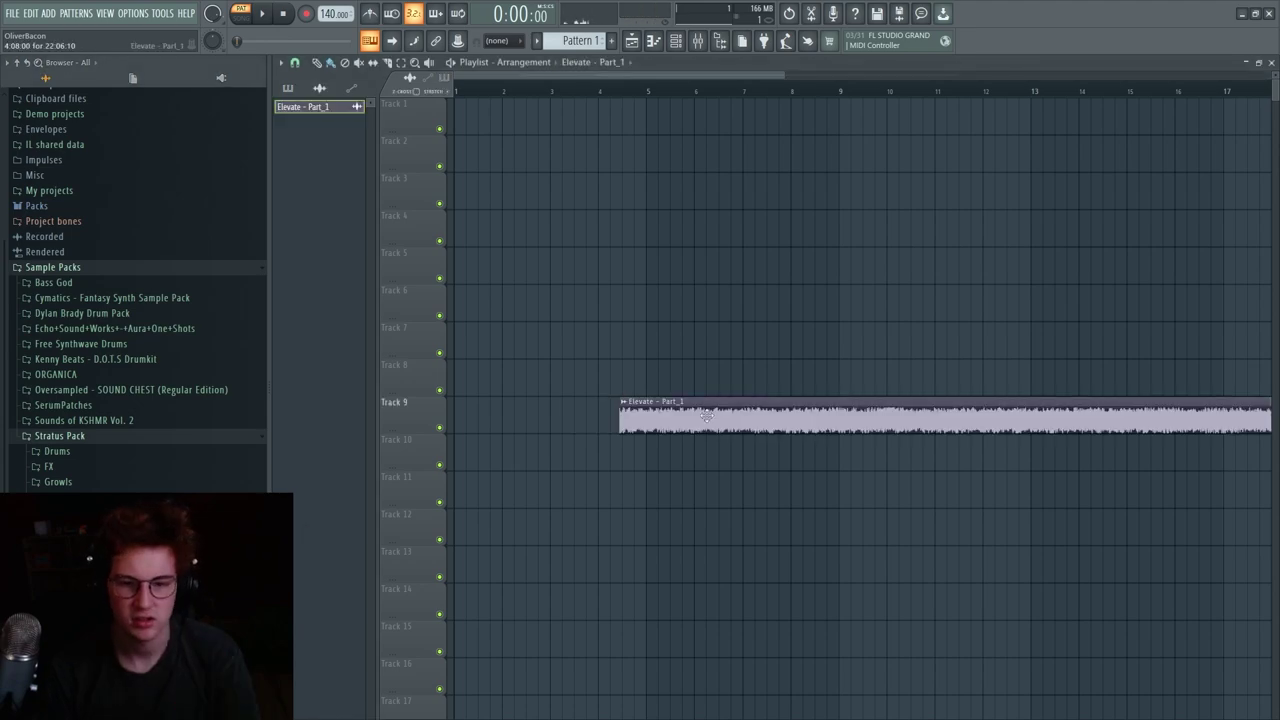
drag(638, 412, 474, 114)
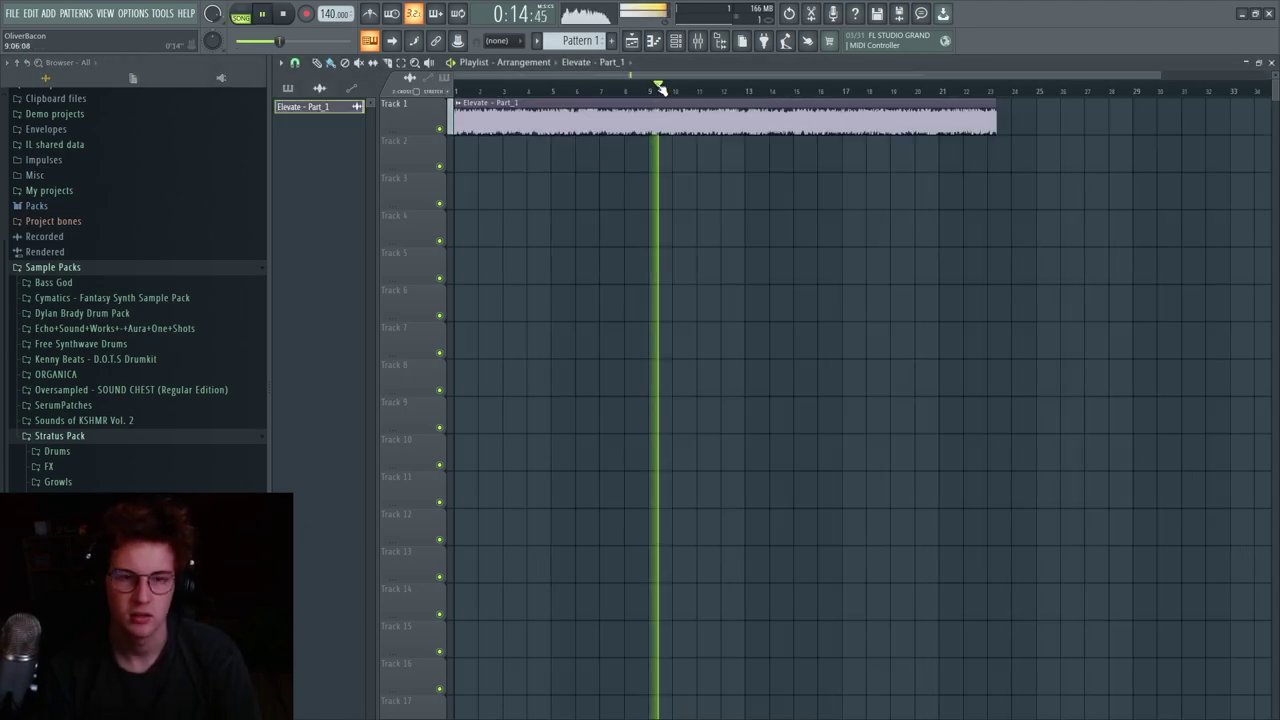
- Audition the Elevate - Part_1 clip and slice out short sections near bars 5, 9, 16 and 22
key(space)
scroll(658, 88, up, 3)
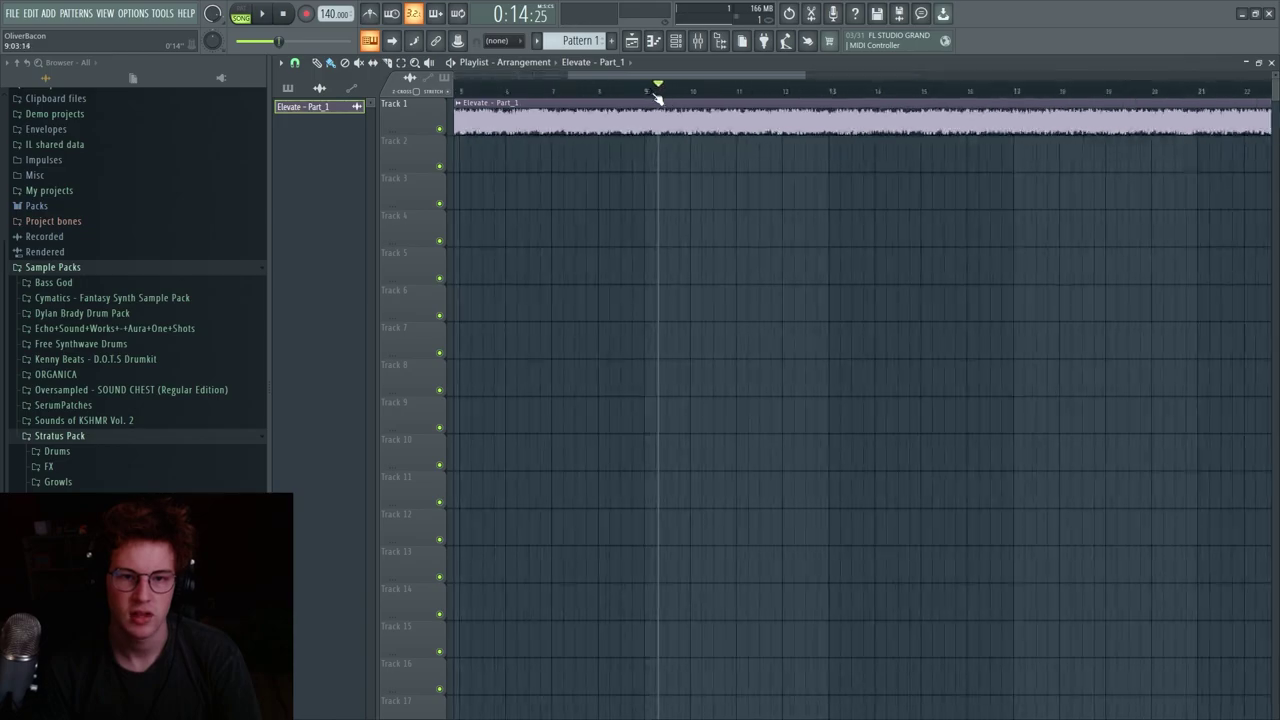
key(super)
key(super)
scroll(666, 152, up, 4)
scroll(666, 152, down, 3)
click(388, 63)
scroll(735, 195, up, 1)
scroll(737, 196, up, 3)
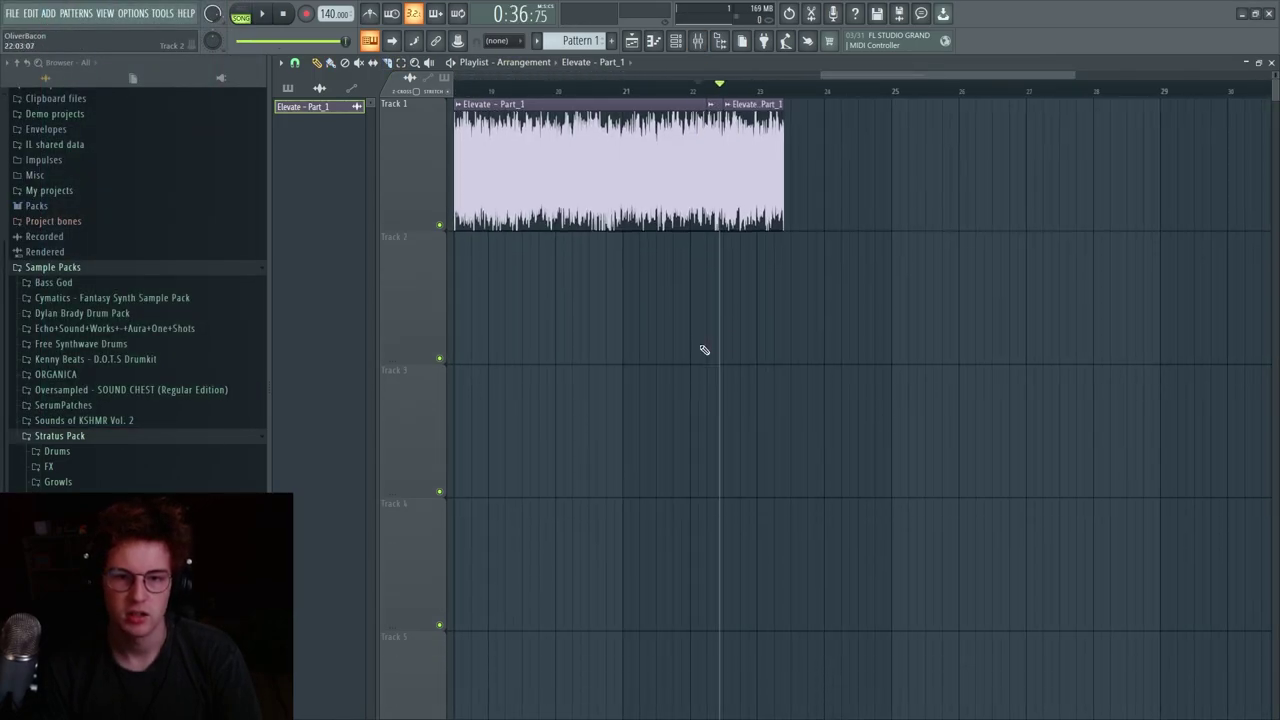
- Delete the long sections between the cuts on Track 1, keeping only the four short slices
scroll(700, 349, down, 3)
scroll(700, 349, up, 2)
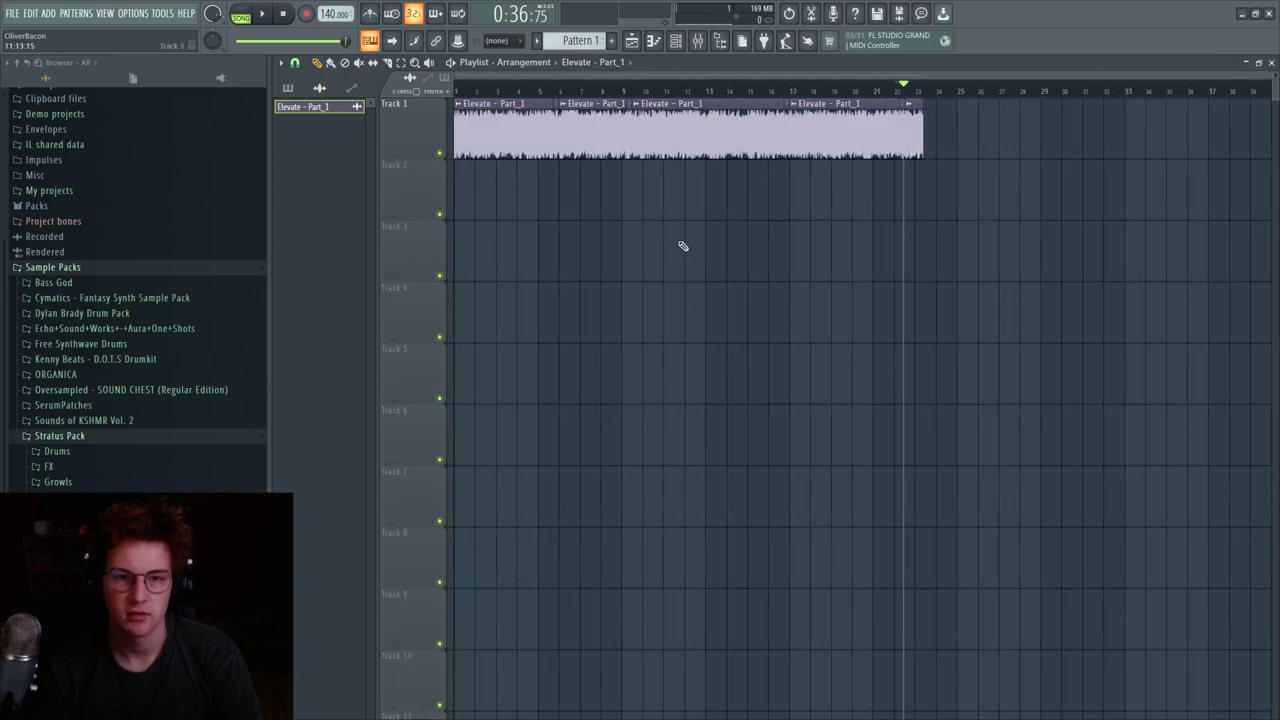
right_click(667, 138)
right_click(524, 138)
right_click(583, 145)
right_click(804, 142)
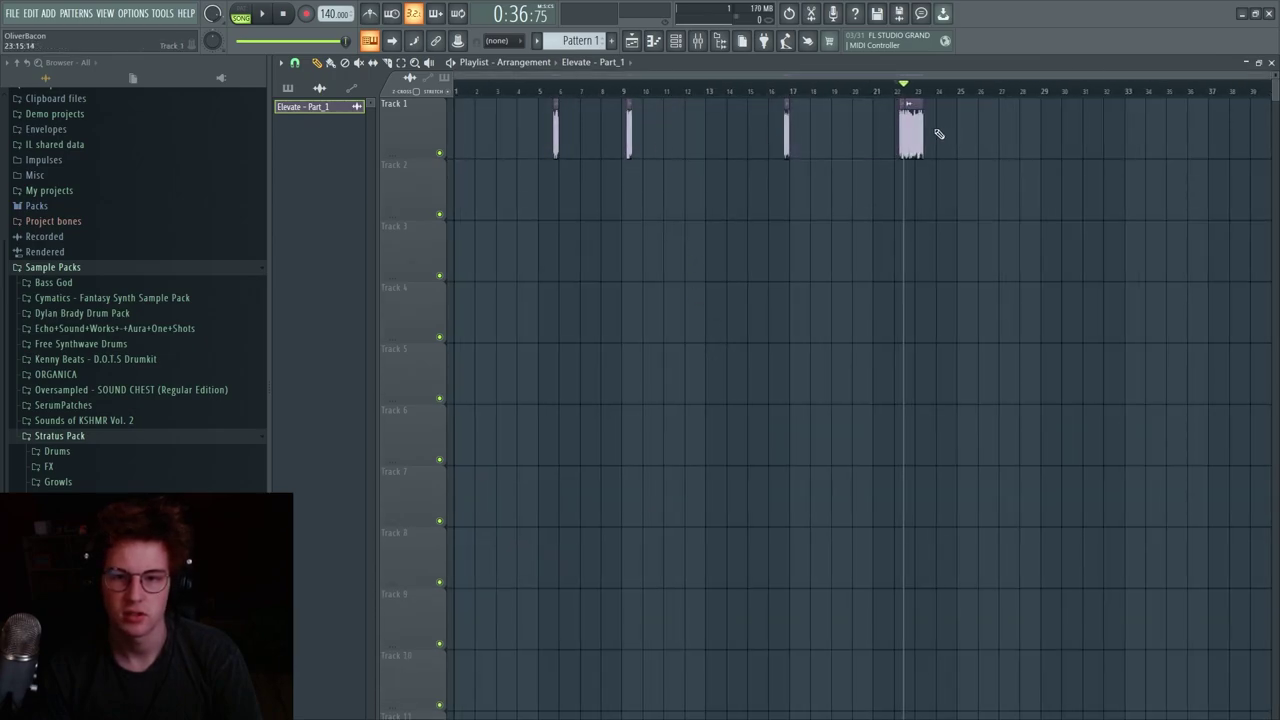
- Move one slice to the start of Track 2 and set the other three aside past bar 2
drag(931, 134, 441, 156)
drag(888, 150, 470, 143)
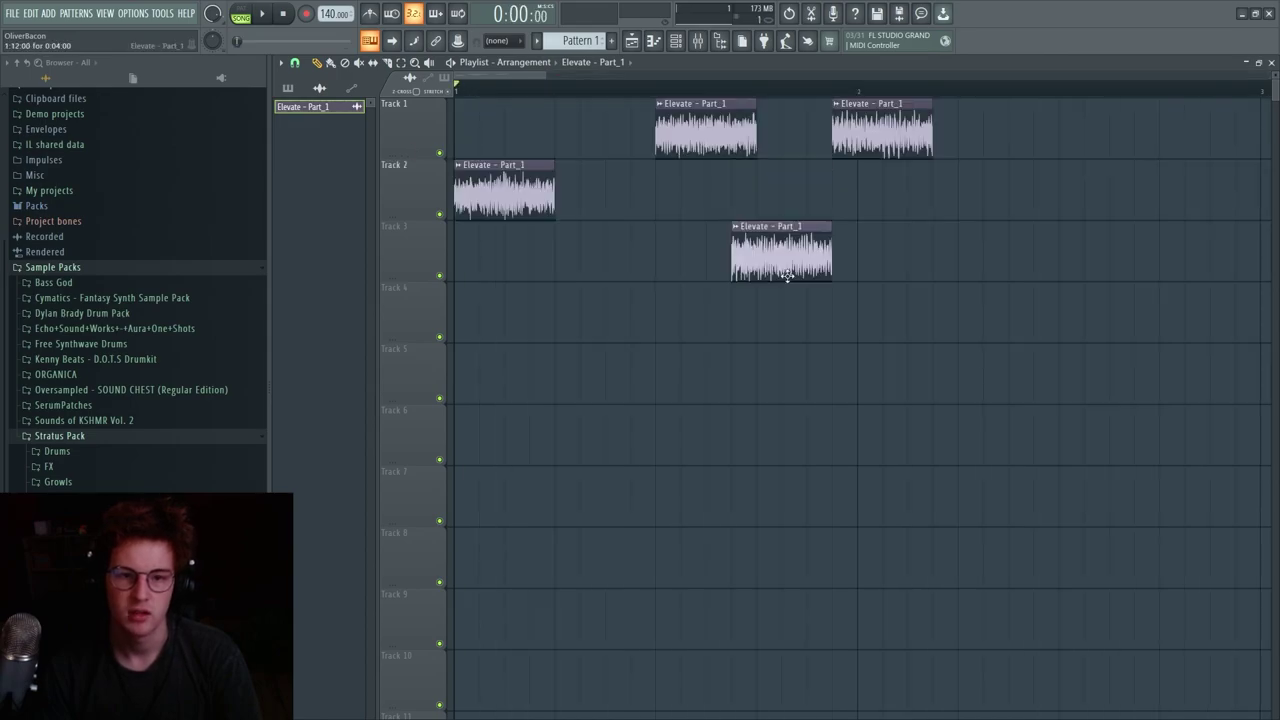
drag(780, 190, 1060, 250)
drag(705, 130, 1160, 190)
drag(876, 140, 1257, 288)
- Repeat the first slice on Track 2 until it fills bar 1, and play it back
scroll(808, 274, down, 3)
click(462, 182)
key(ctrl+b)
key(ctrl+b)
key(ctrl+b)
key(space)
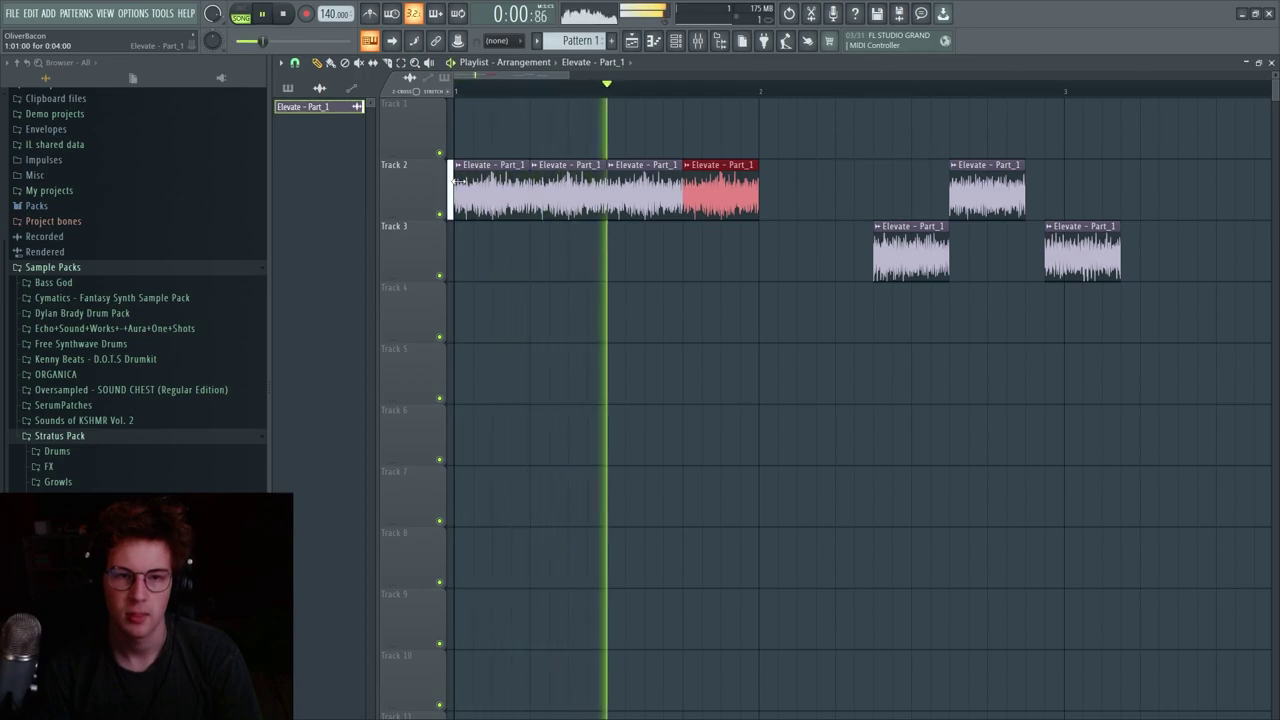
key(space)
- Move the three spare slices further along and duplicate the four Track 2 clips into bar 2
ctrl+drag(1140, 264, 863, 189)
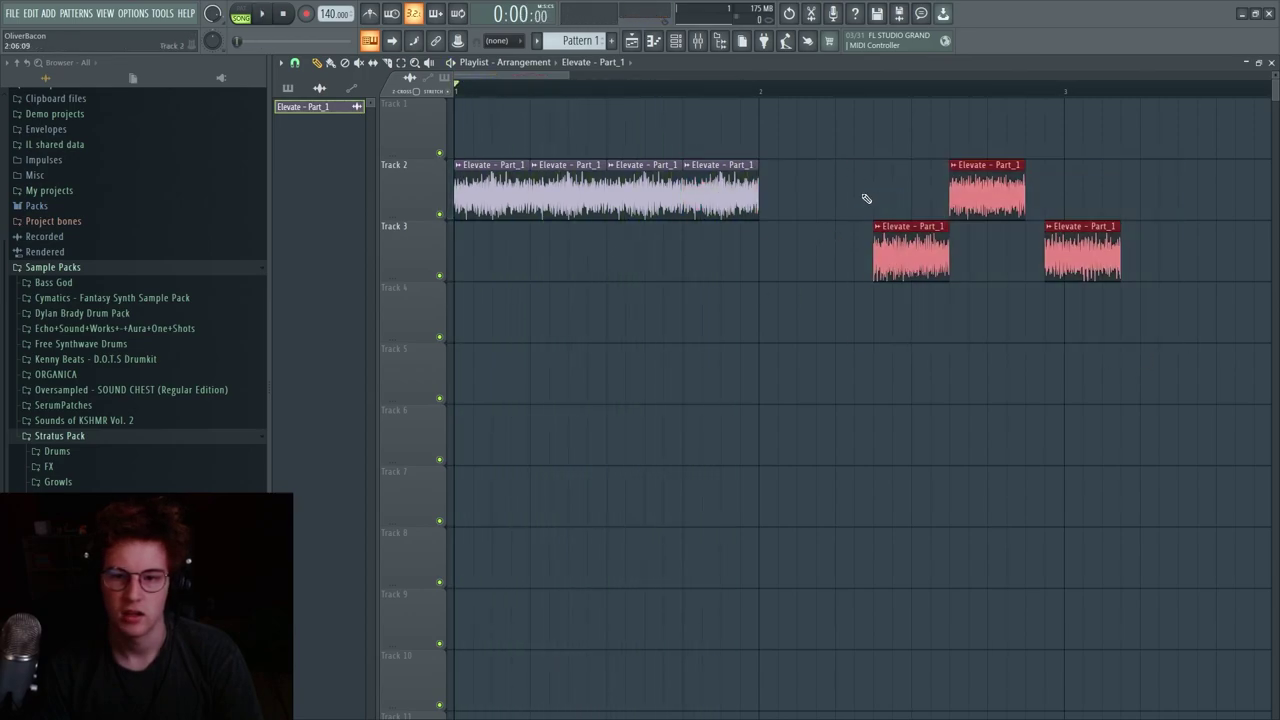
scroll(863, 189, down, 3)
drag(730, 250, 988, 250)
ctrl+click(699, 229)
ctrl+drag(696, 224, 480, 192)
key(ctrl+b)
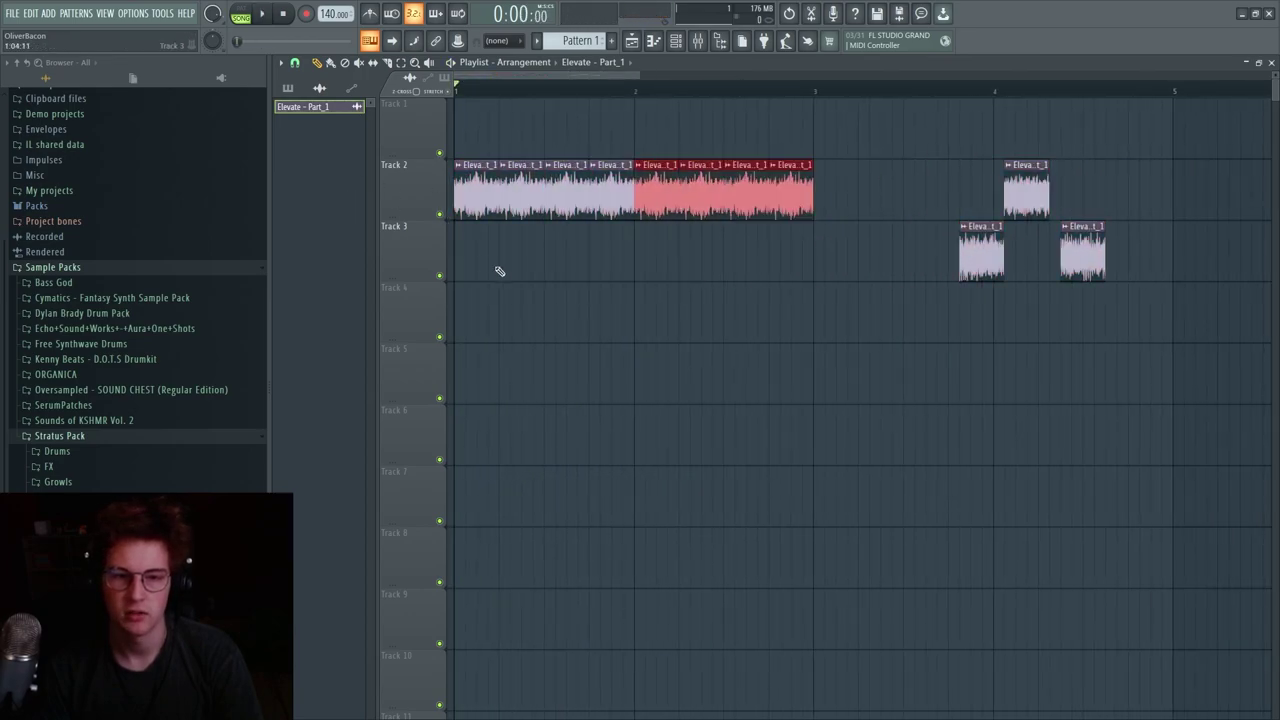
- Move the spare Track 3 slice to the start of bar 3, repeat it to fill the bar, and play the result
drag(965, 262, 819, 262)
click(836, 255)
key(ctrl+b)
key(ctrl+b)
key(ctrl+b)
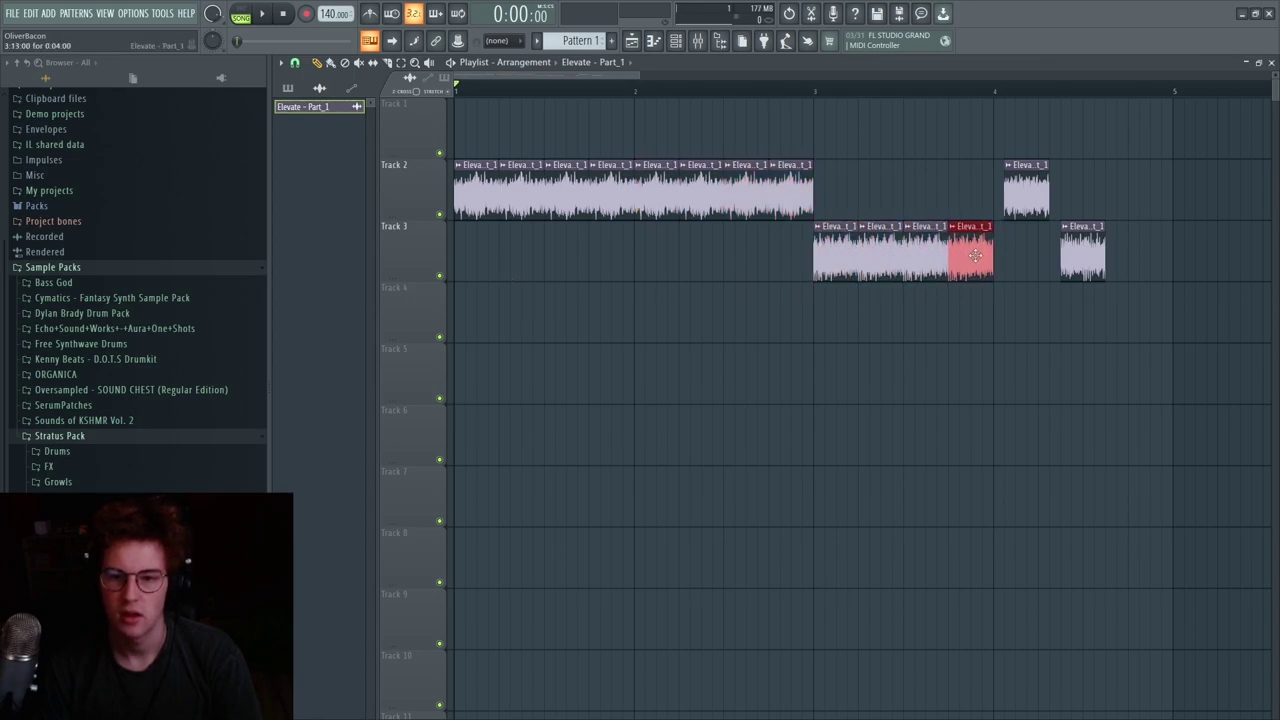
key(space)
- Move the two remaining spare slices past bar 5 and duplicate the four Track 3 clips into bar 4
ctrl+drag(1114, 272, 1015, 192)
drag(1038, 192, 1270, 189)
ctrl+drag(1031, 262, 785, 266)
key(ctrl+b)
- Replace the last two Track 2 clips of bar 2 with two clips of the second slice on Track 3
scroll(713, 315, down, 2)
key(space)
scroll(640, 220, up, 3)
key(Delete)
ctrl+drag(785, 191, 711, 247)
scroll(715, 255, down, 2)
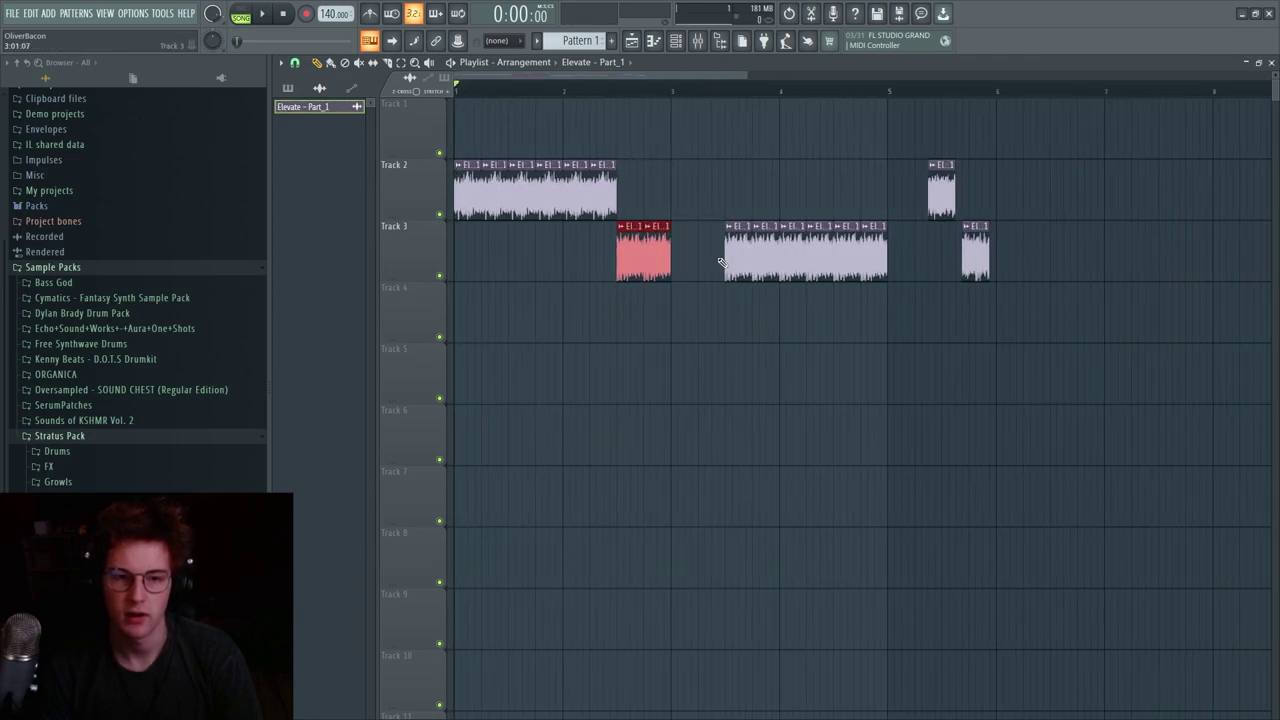
- Delete the leftover Track 3 clips between bars 3 and 5, and play the arrangement
ctrl+drag(722, 262, 876, 267)
key(Delete)
key(space)
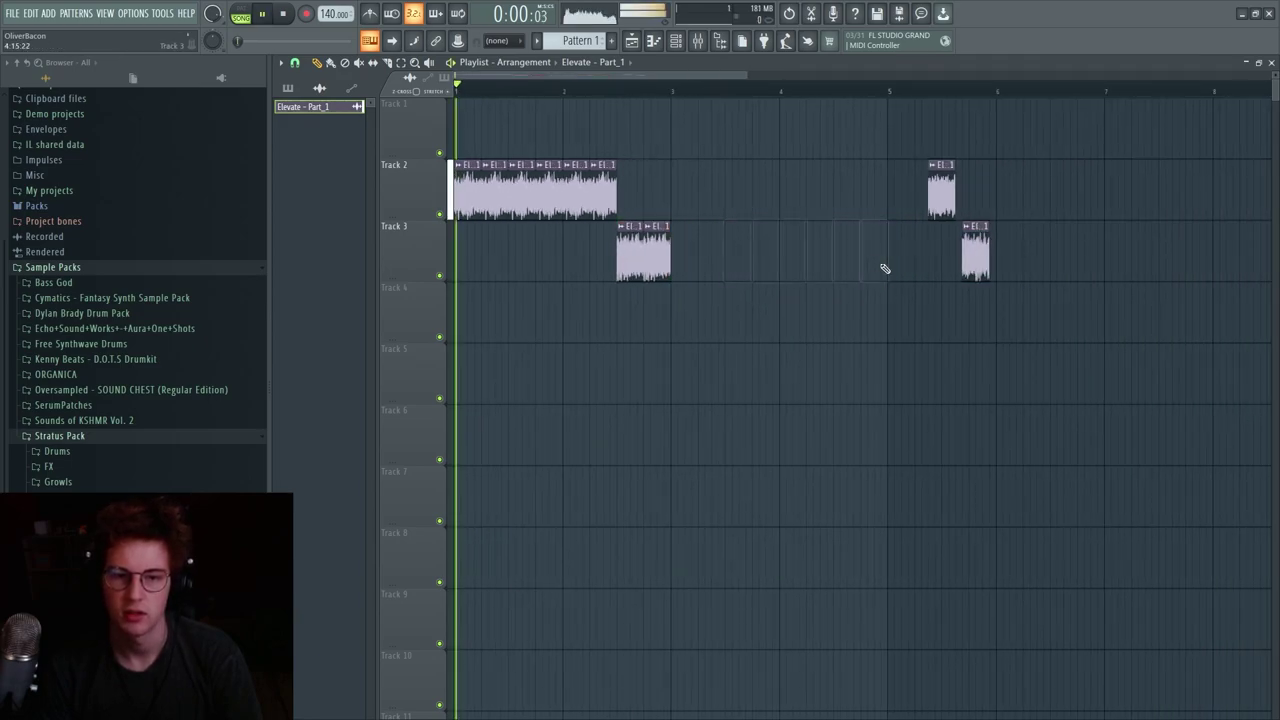
- Move the spare Track 2 slice to bar 3 and repeat it for six clips, up to the middle of bar 4
drag(944, 198, 687, 193)
ctrl+click(685, 194)
key(ctrl+b)
key(ctrl+b)
key(ctrl+b)
key(ctrl+b)
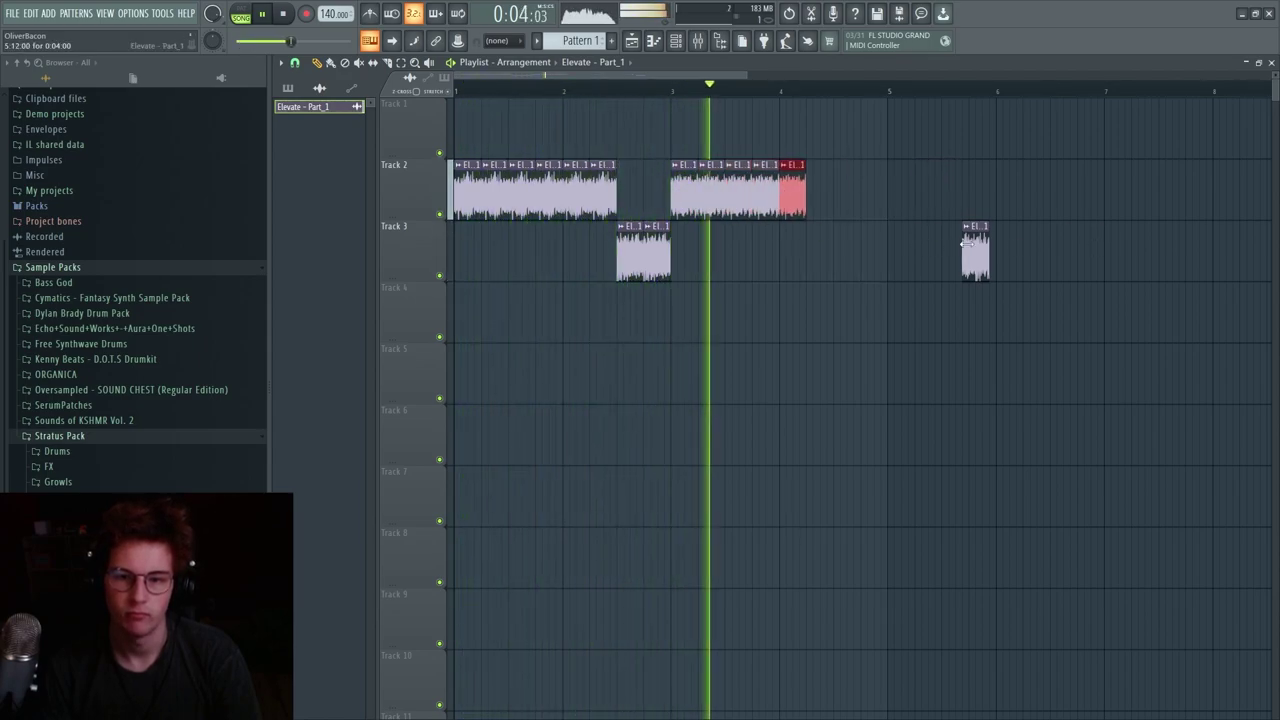
key(ctrl+b)
- Move the last spare slice to Track 1 at bar 3 and repeat it up to the middle of bar 4
drag(963, 252, 685, 101)
key(ctrl+b)
key(space)
key(ctrl+b)
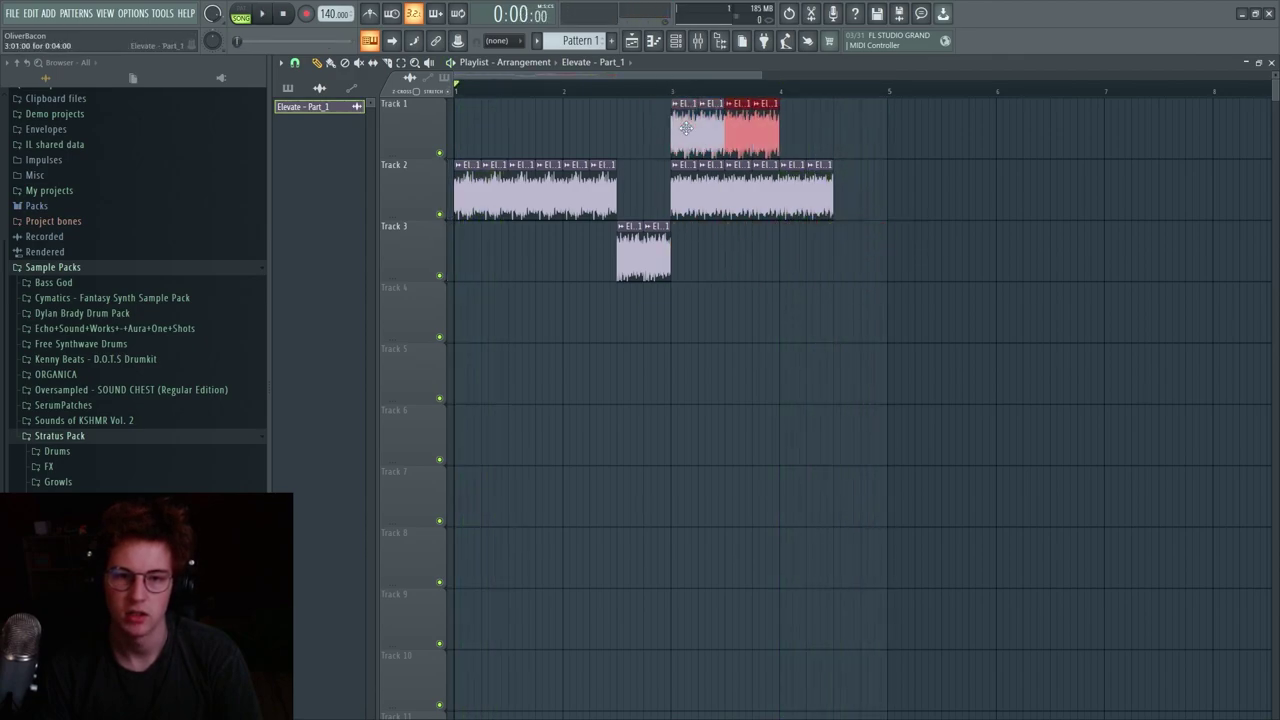
key(ctrl+b)
- Clear the Track 2 clips under the Track 1 slices, keep two in the second half of bar 4, and play
right_click(758, 192)
right_click(700, 195)
mouse_move(898, 197)
ctrl+mouse_down()
mouse_move(805, 199)
mouse_move(877, 192)
ctrl+mouse_up()
key(space)
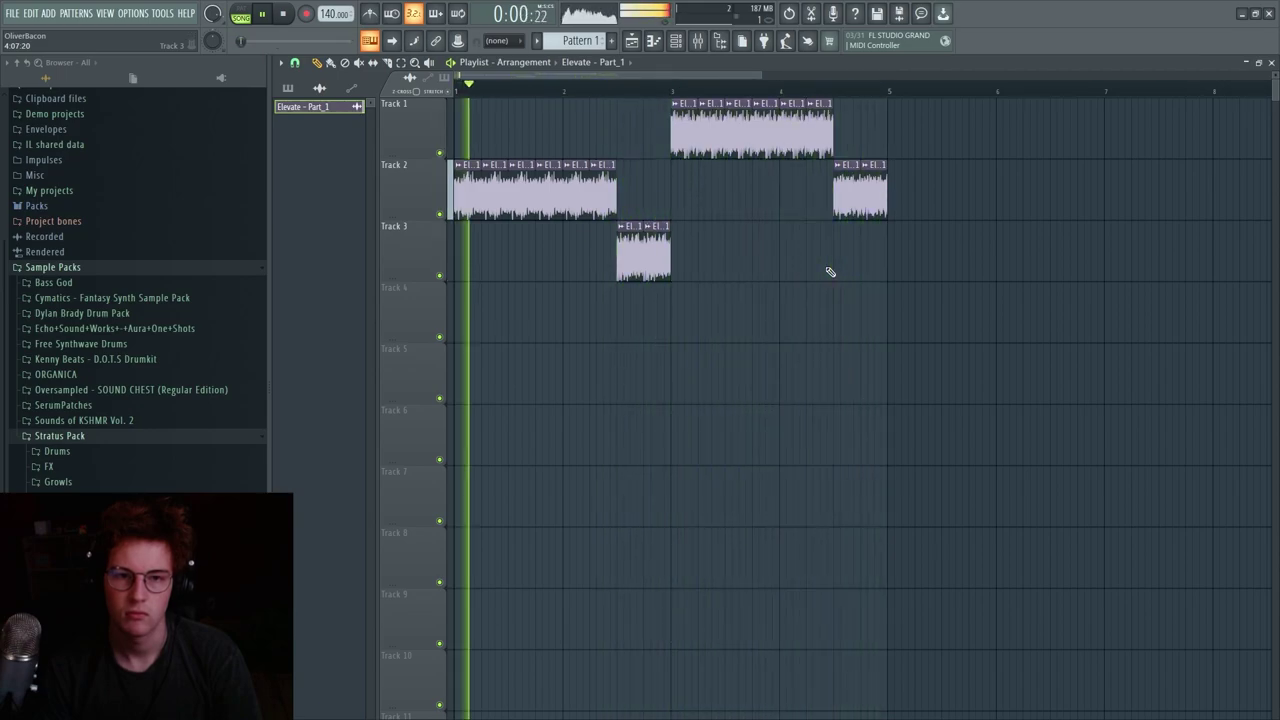
- Move the Track 3 and Track 1 clips onto Track 2 to form one continuous four-bar row
key(space)
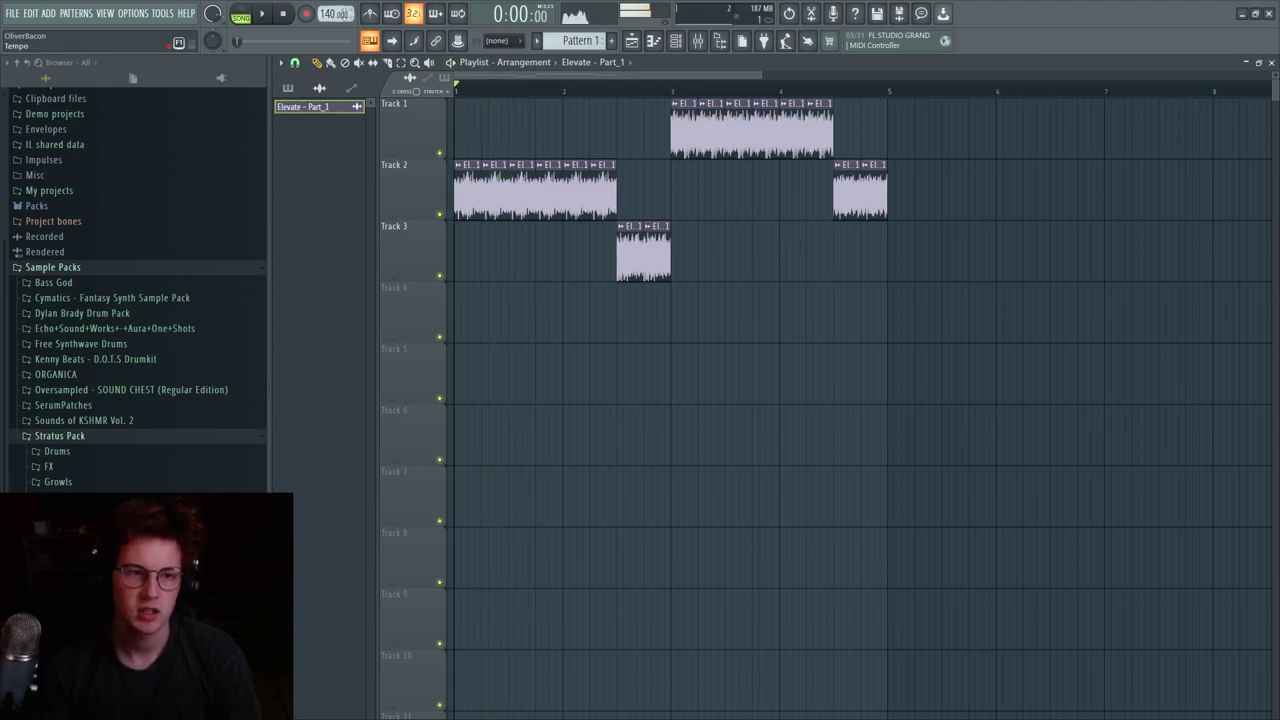
drag(643, 252, 643, 192)
click(750, 130)
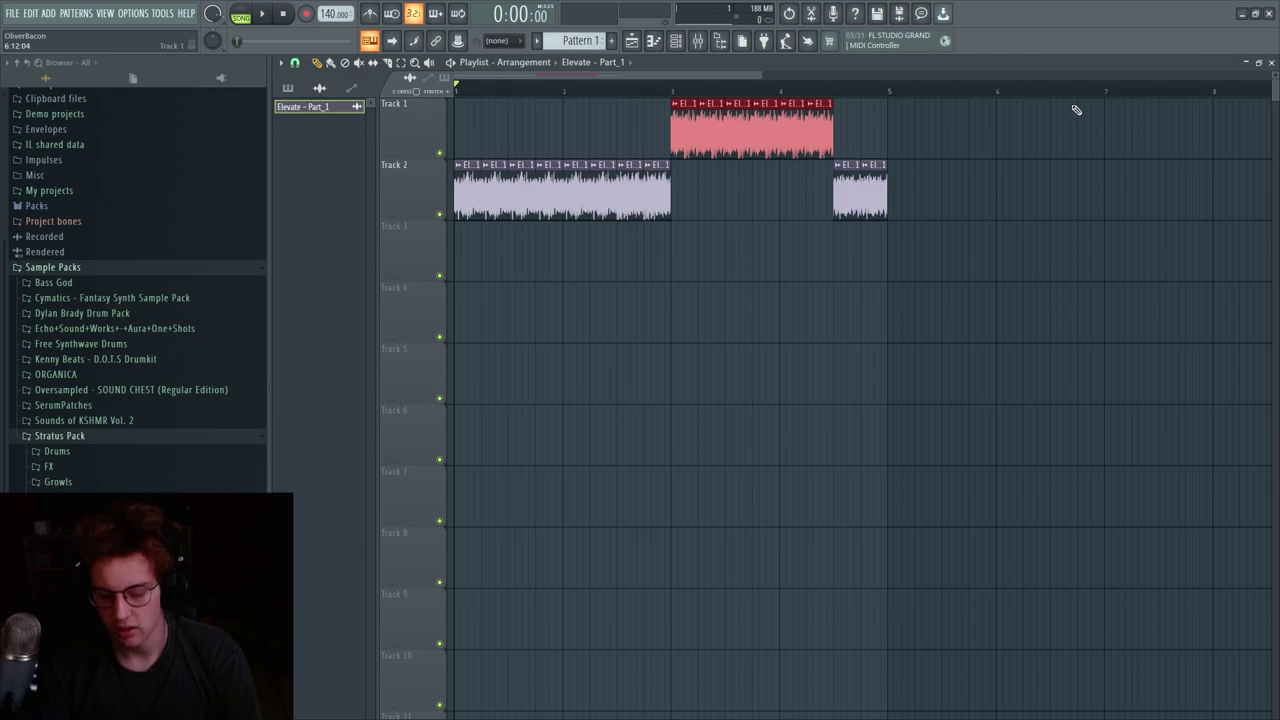
key(shift+Down)
right_click(873, 190)
key(ctrl+z)
- Route the Elevate - Part_1 clip to its own mixer track and load Fruity Parametric EQ 2 in its first effect slot
double_click(703, 173)
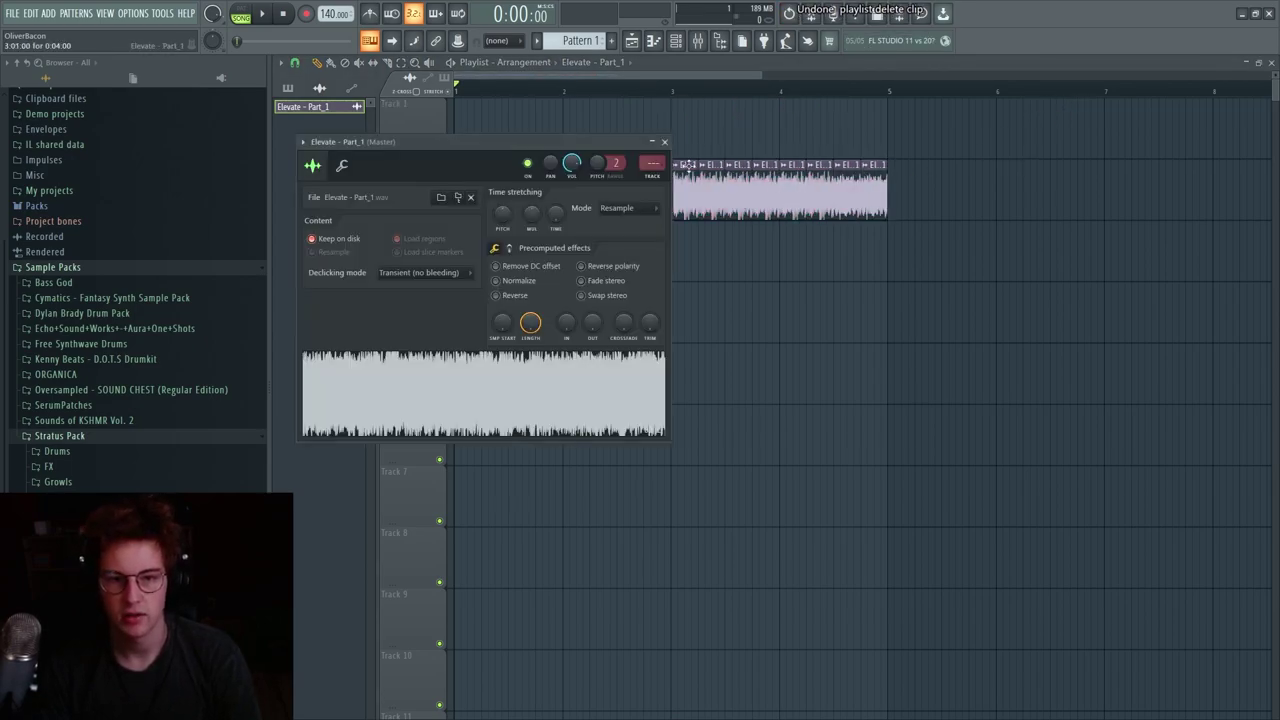
key(ctrl+l)
click(1052, 197)
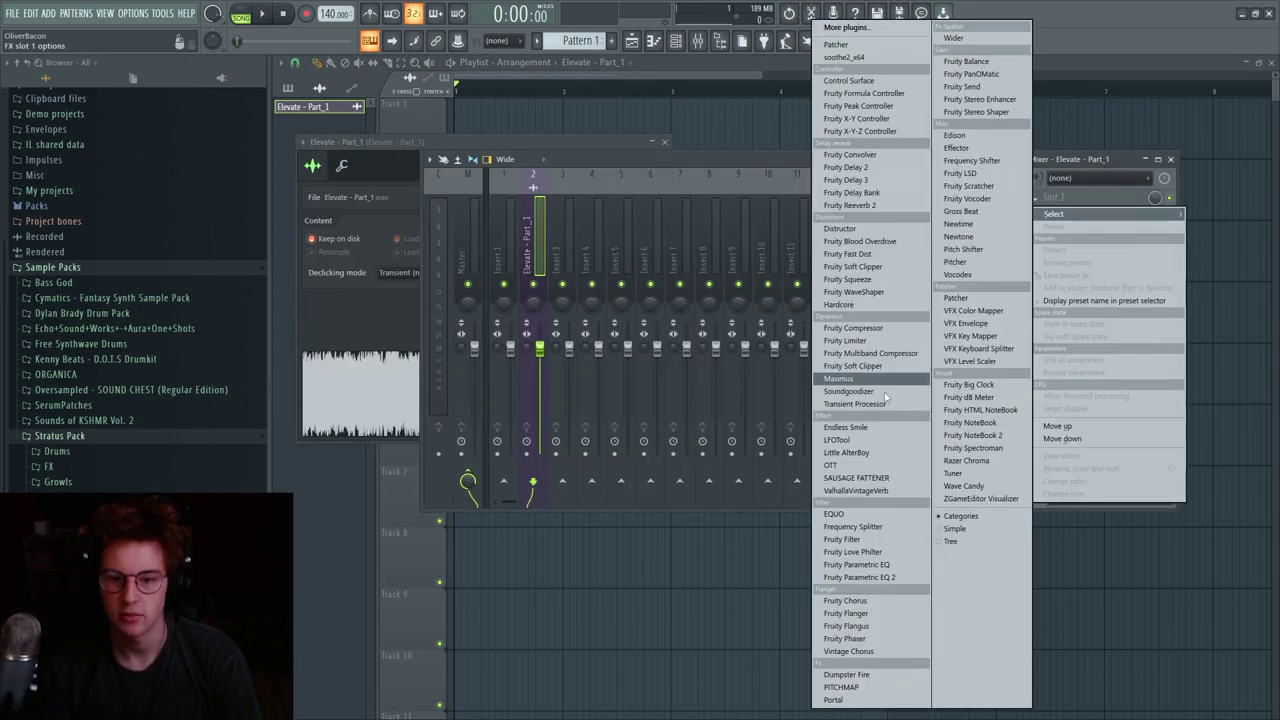
click(903, 582)
- Cut the clip's low end with a steep high-pass in the EQ while listening to playback
click(823, 245)
key(space)
drag(457, 366, 509, 359)
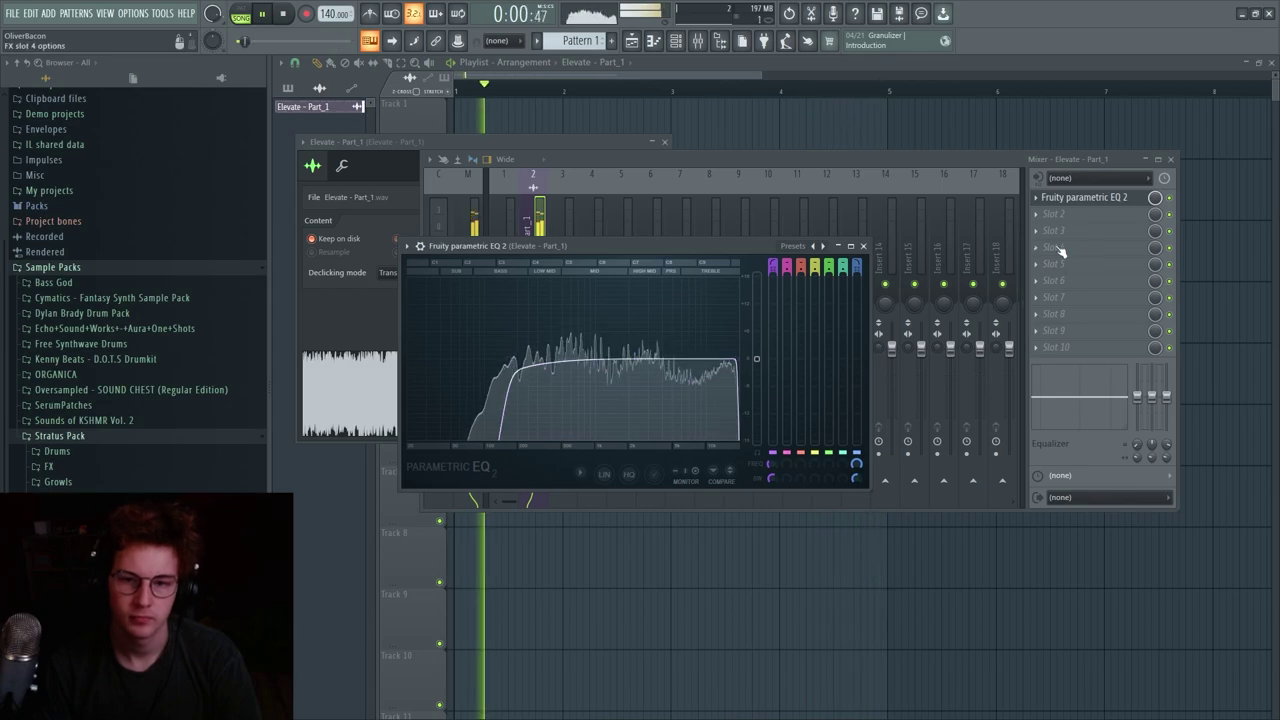
key(space)
- Add Fruity Phaser after the EQ and set min depth 0.39, max depth 0.38, stereo phase 0.70703, 23 stages and feedback 0.782
click(1053, 213)
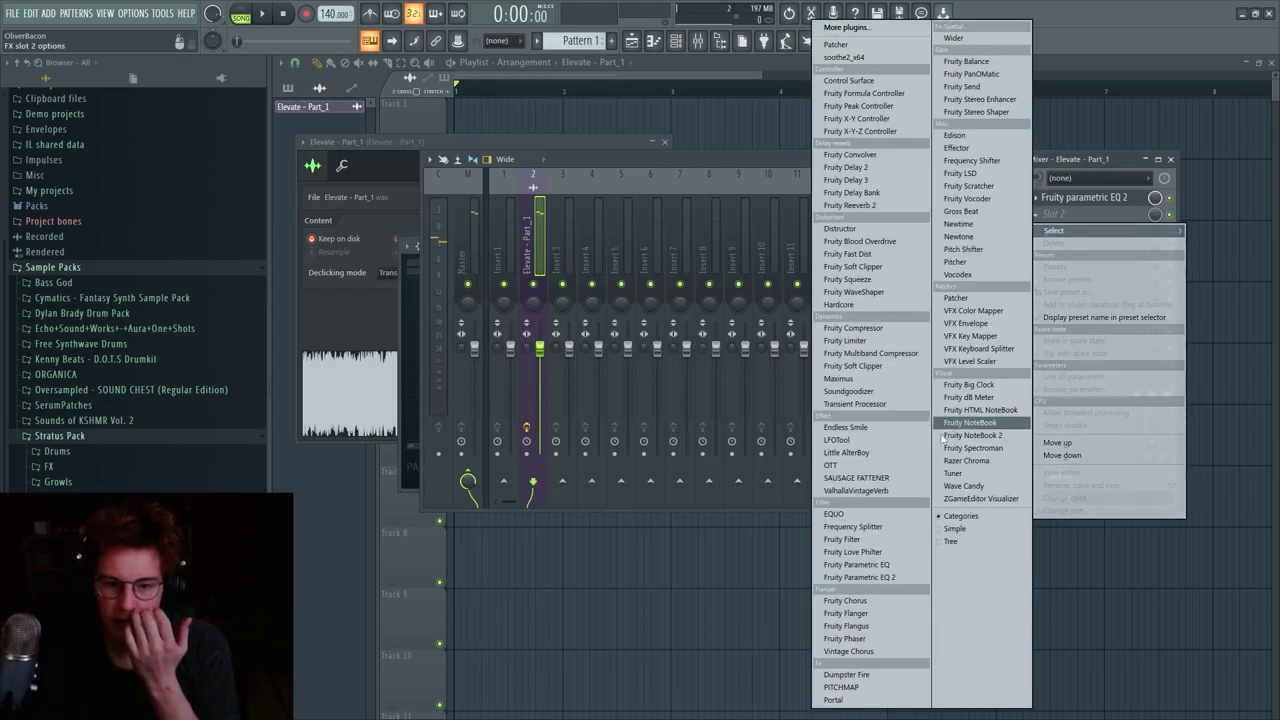
click(870, 638)
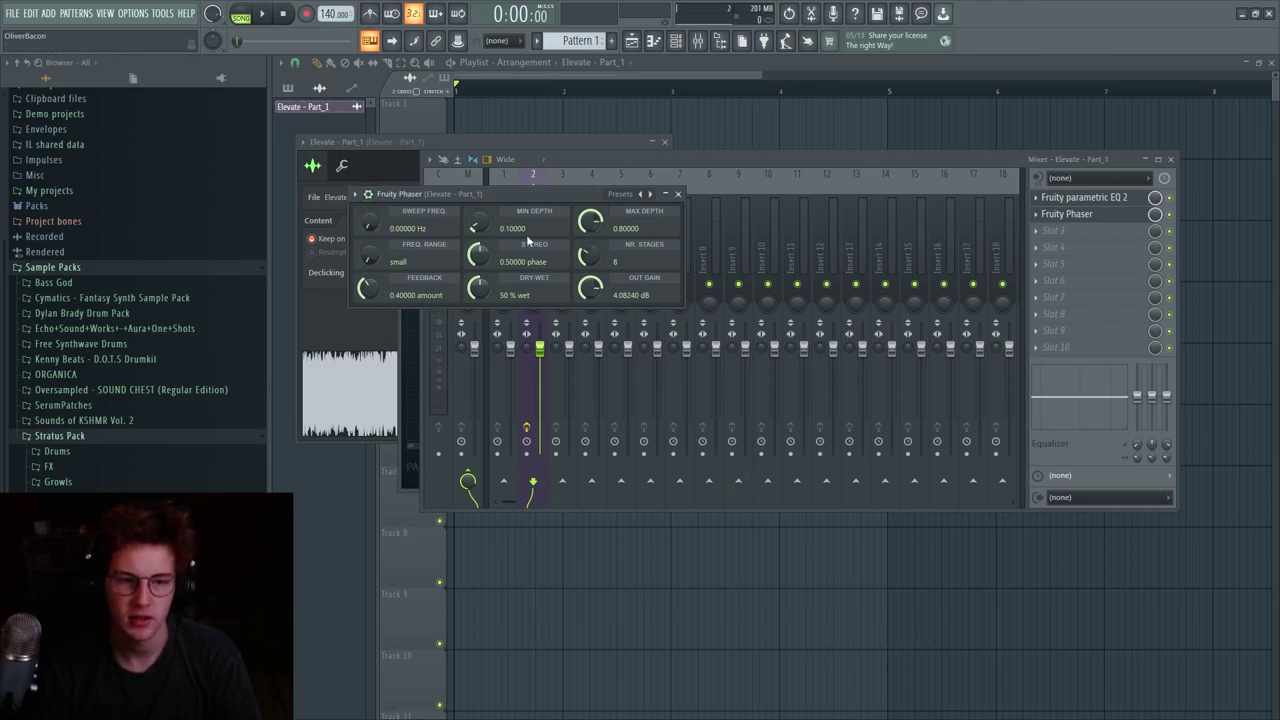
key(space)
drag(480, 224, 480, 214)
drag(591, 222, 591, 236)
drag(479, 255, 479, 225)
drag(370, 289, 370, 259)
drag(479, 256, 479, 272)
drag(479, 223, 479, 196)
mouse_move(598, 222)
mouse_down()
mouse_move(598, 250)
mouse_move(599, 232)
mouse_up()
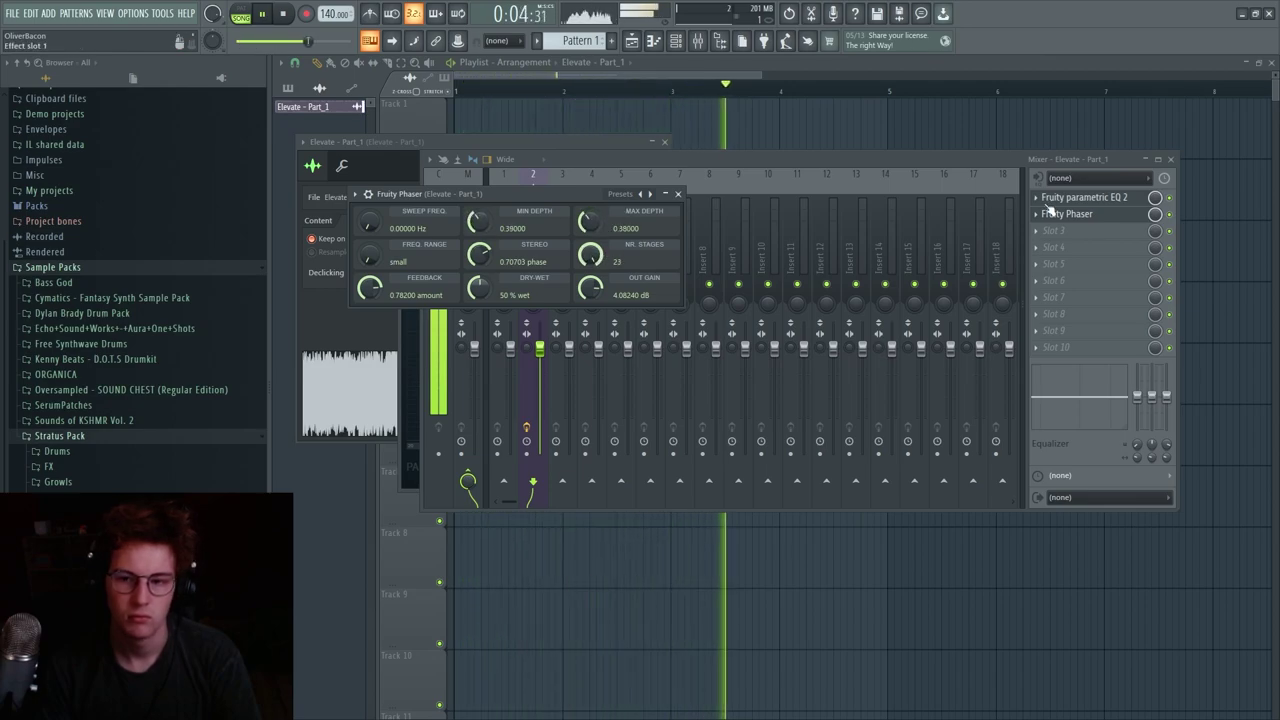
click(1047, 208)
drag(1047, 213, 1093, 203)
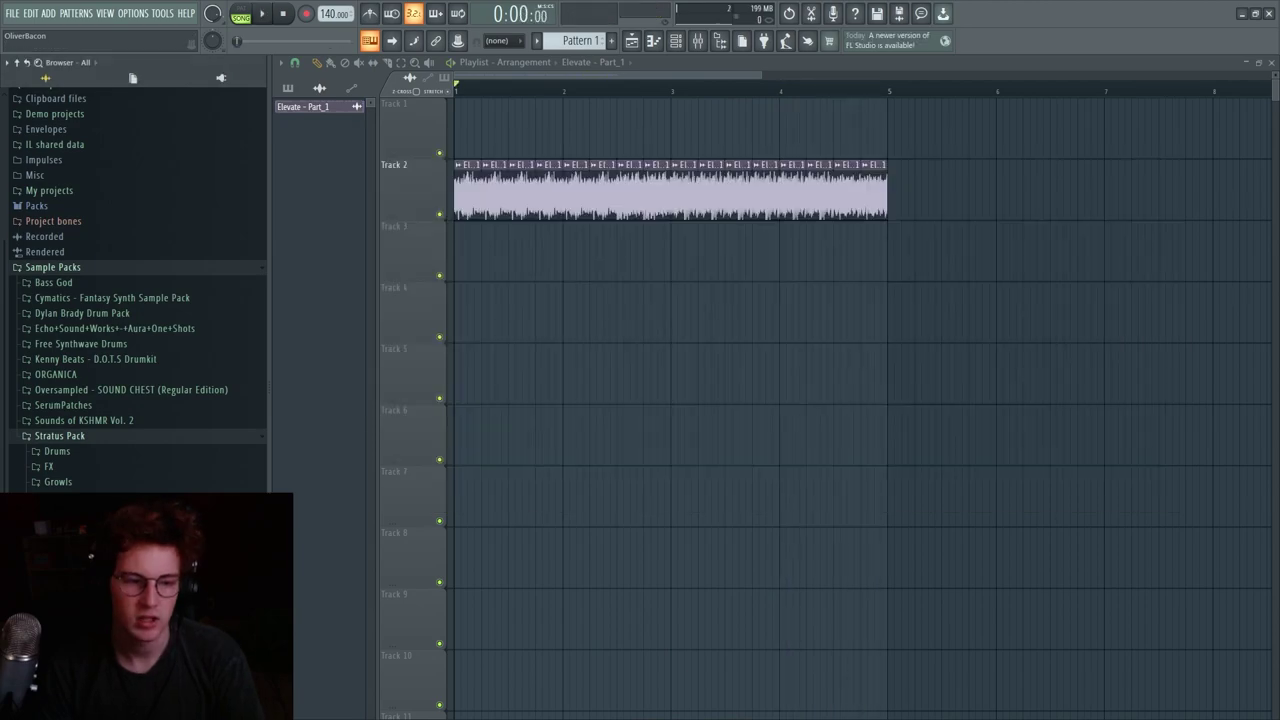
- Play back the full four-bar arrangement with the sliced texture, bass pattern, kicks and snares
scroll(135, 290, up, 2)
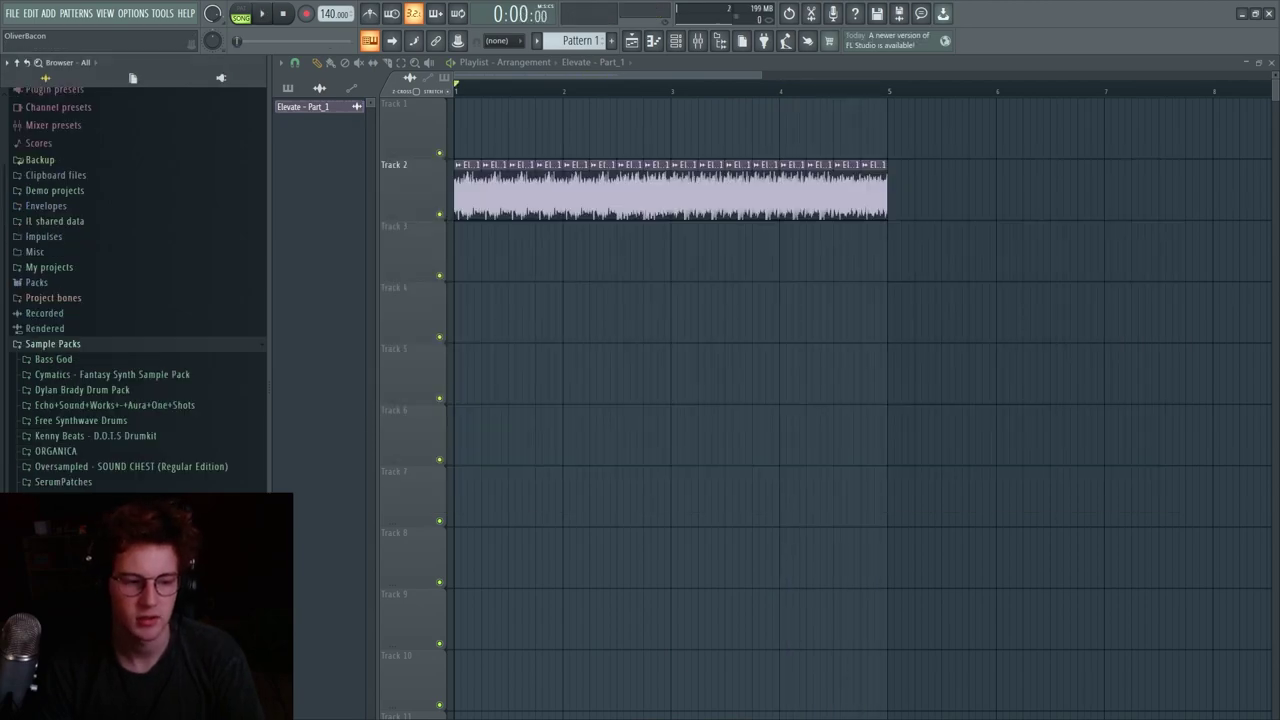
scroll(135, 290, down, 9)
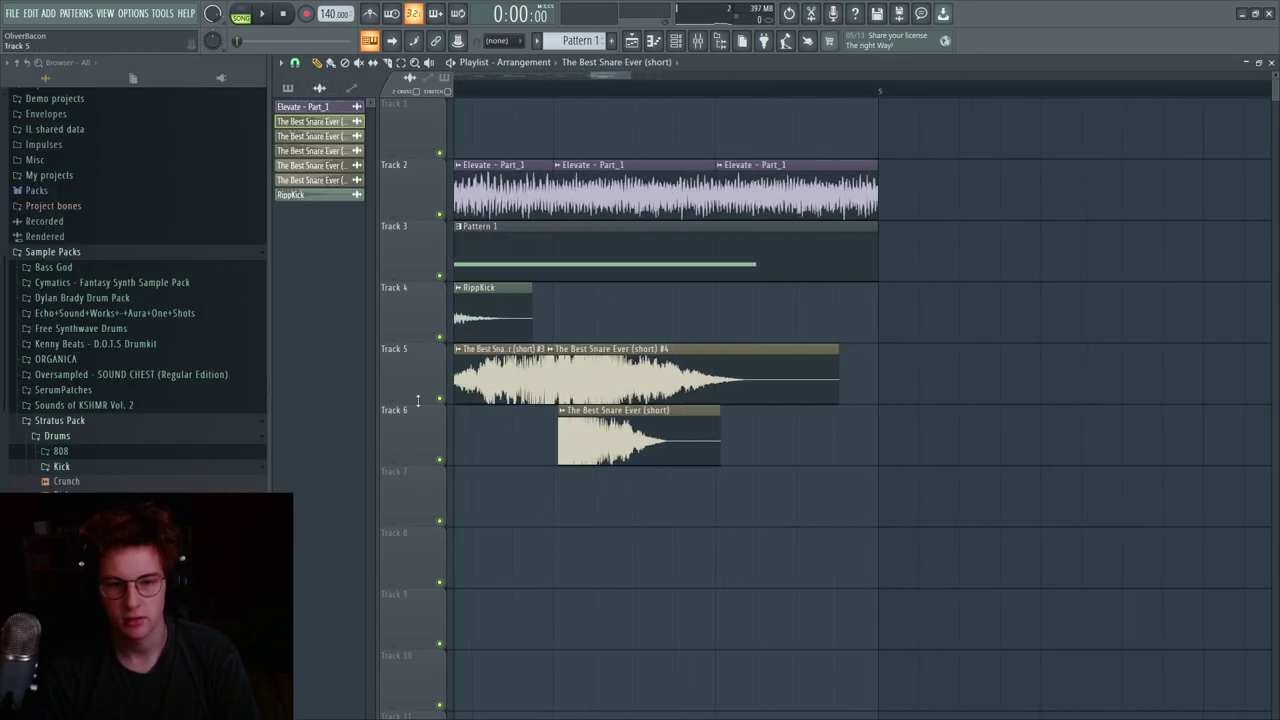
scroll(648, 358, up, 3)
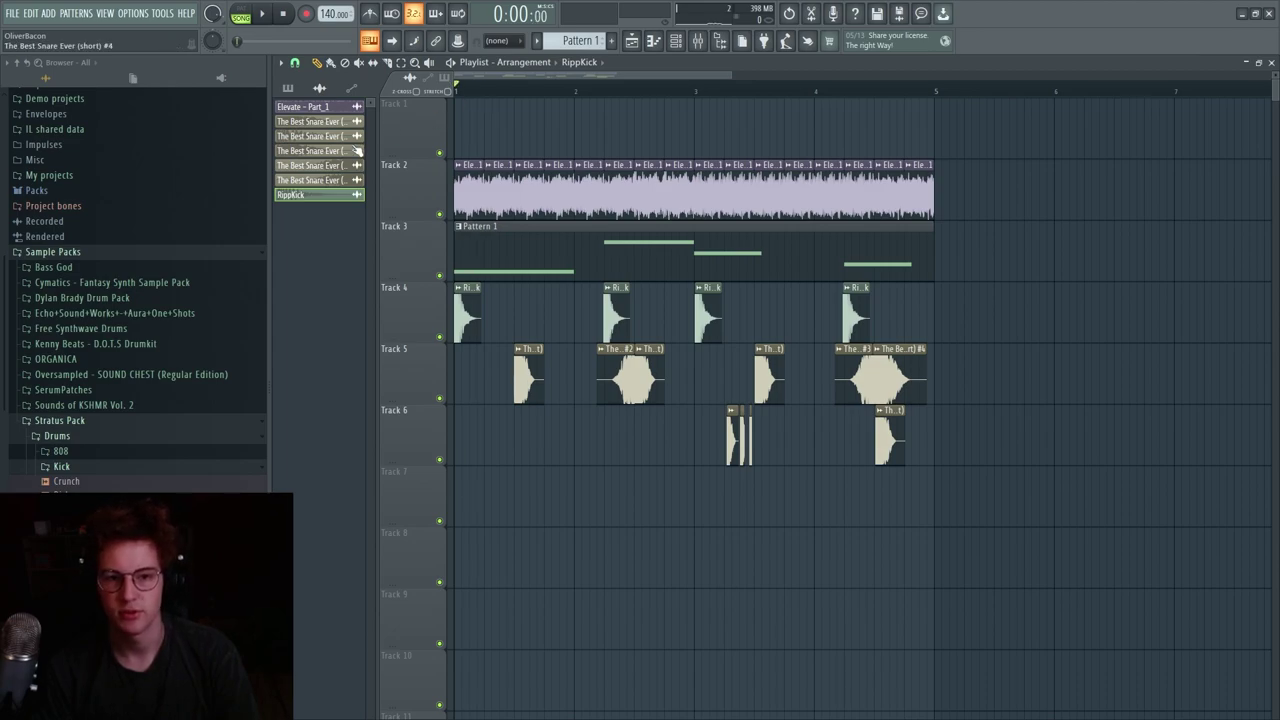
key(space)
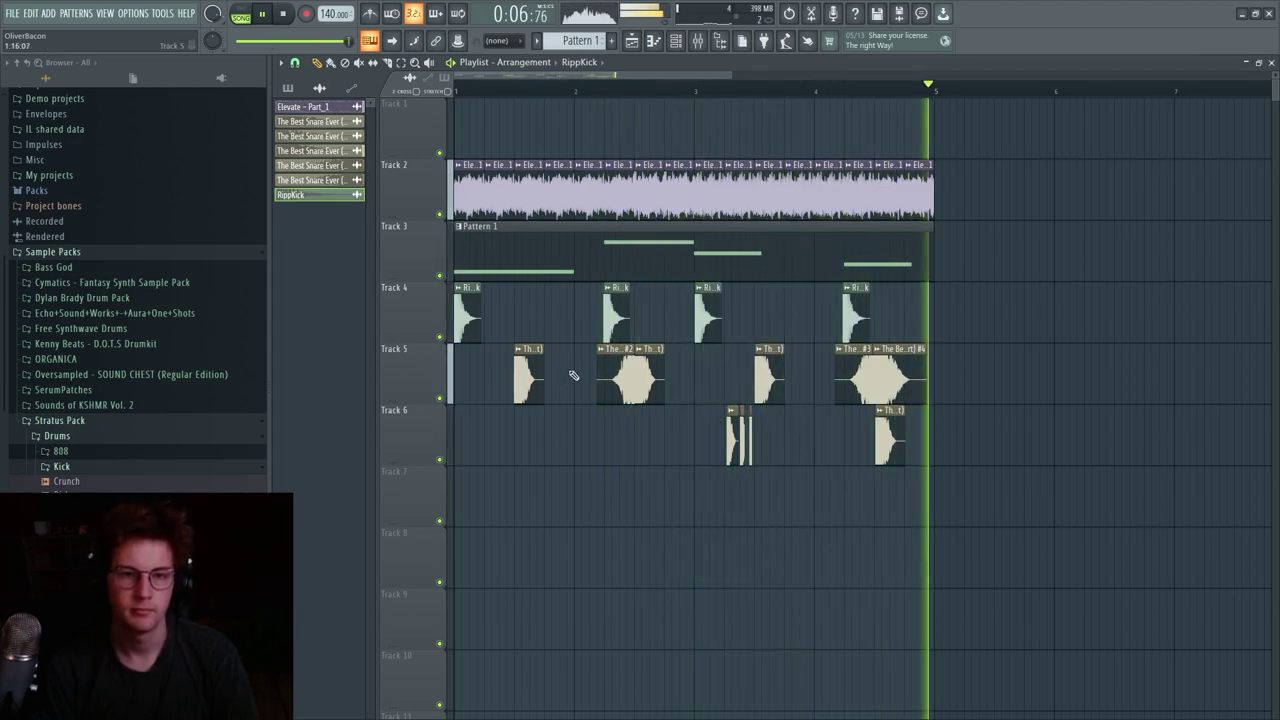
key(space)
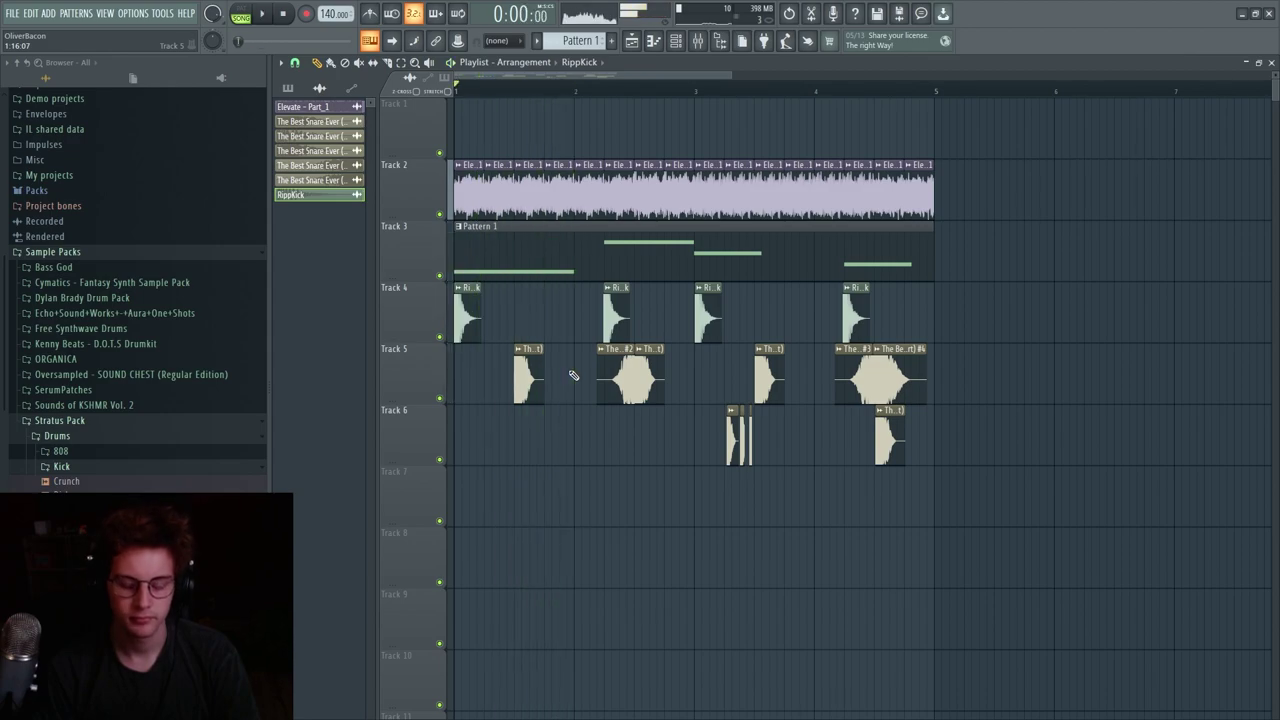